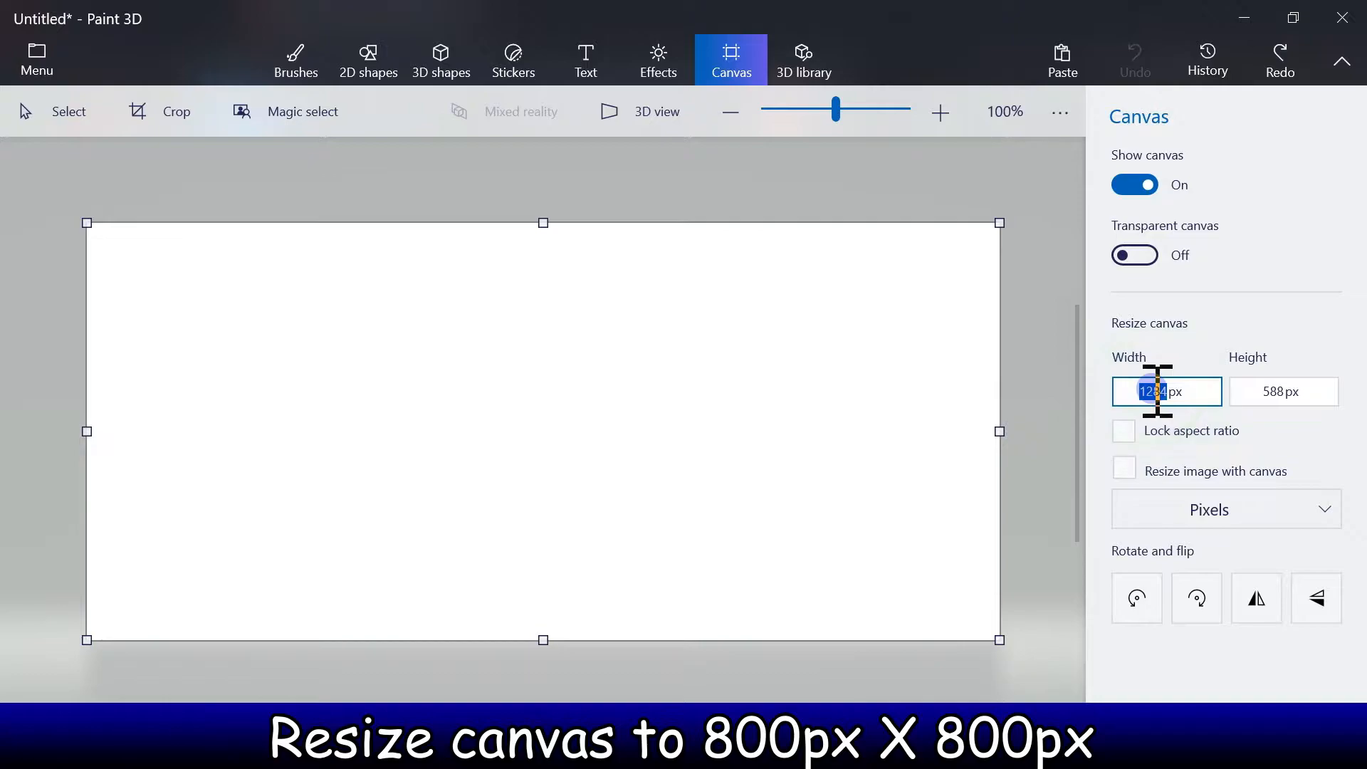
Resize the canvas to 800 px wide by 800 px high.
double_click(1278, 395)
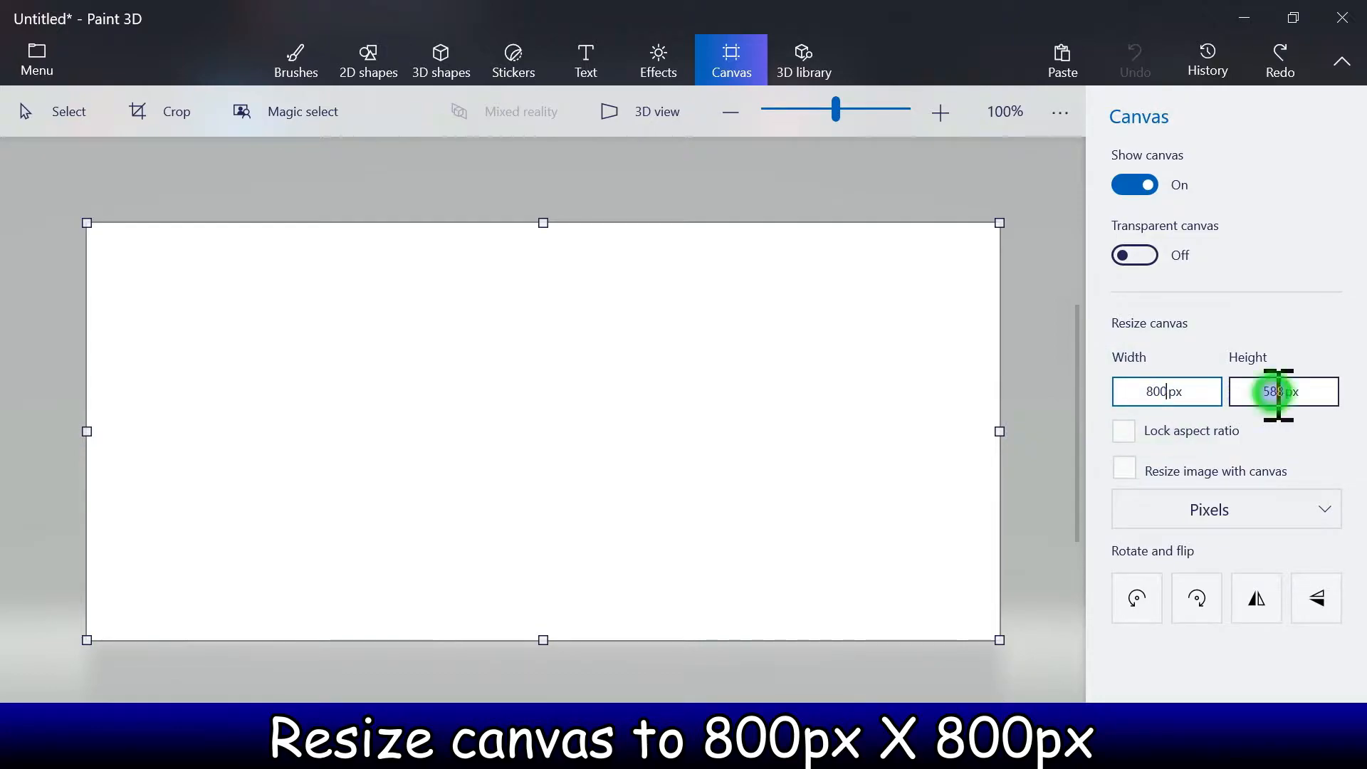
type("8")
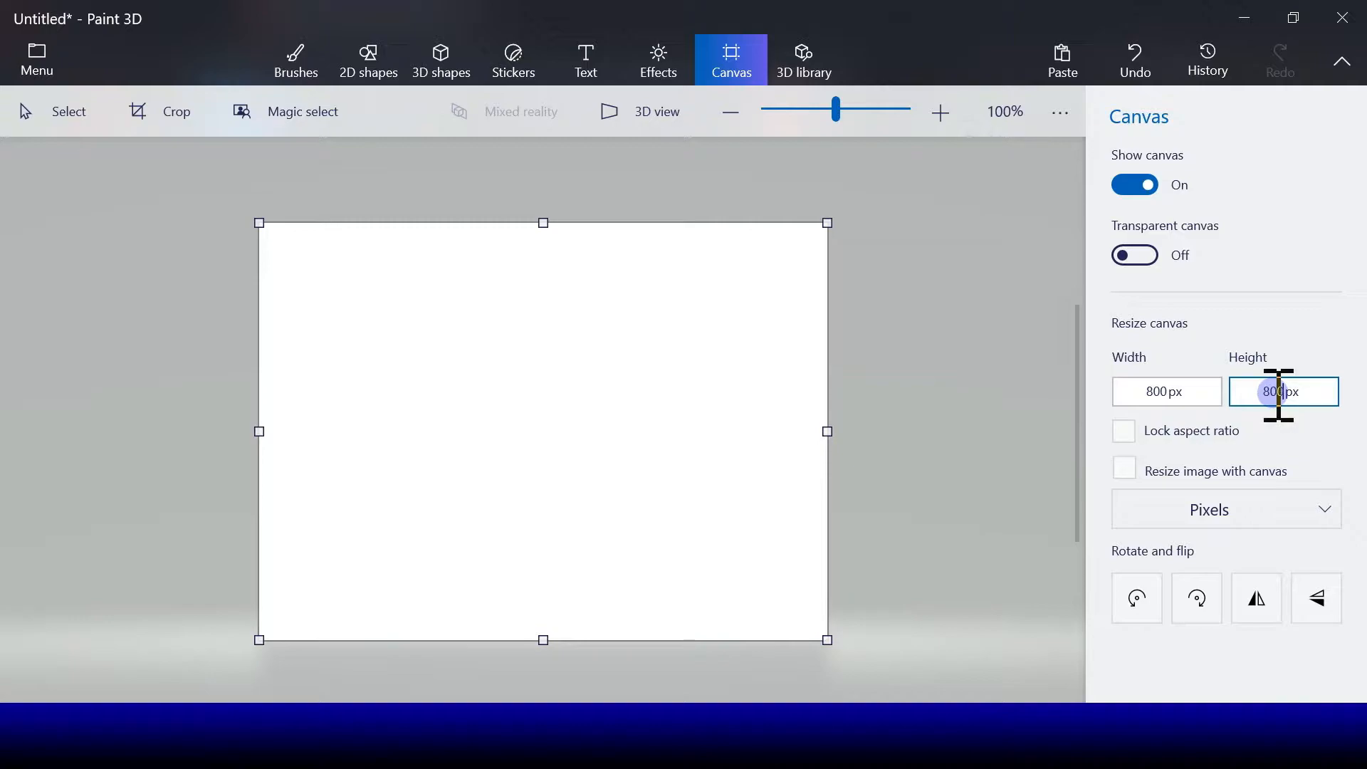
left_click(967, 396)
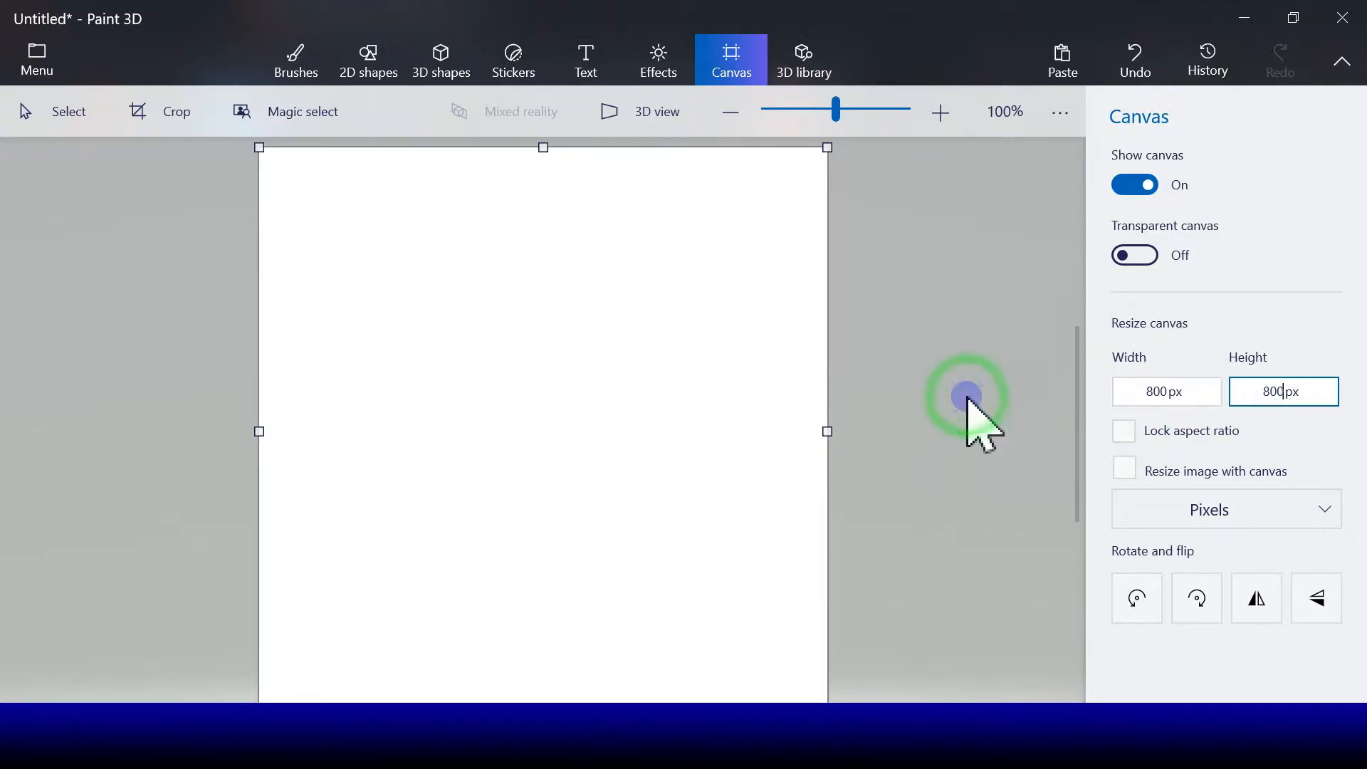
Fill the whole canvas with the light pink palette colour.
left_click(288, 70)
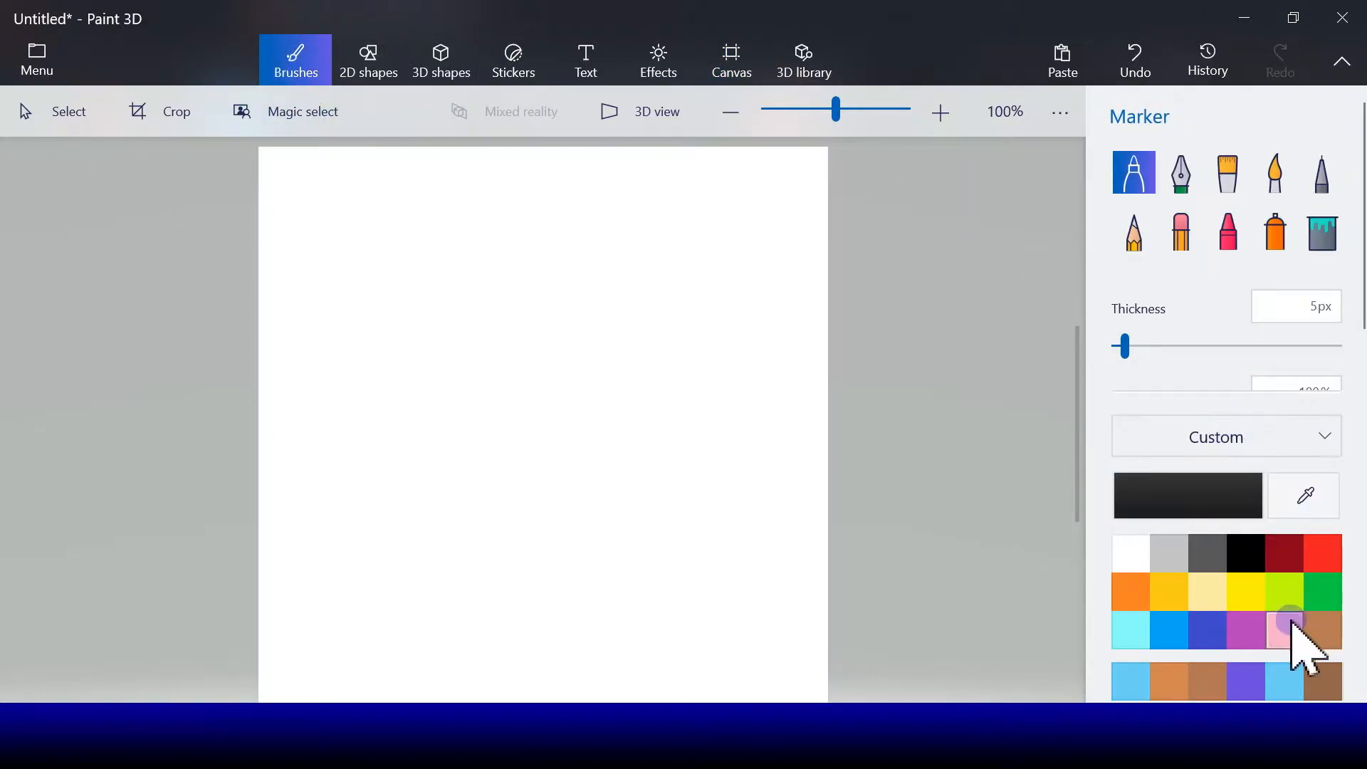
left_click(1283, 632)
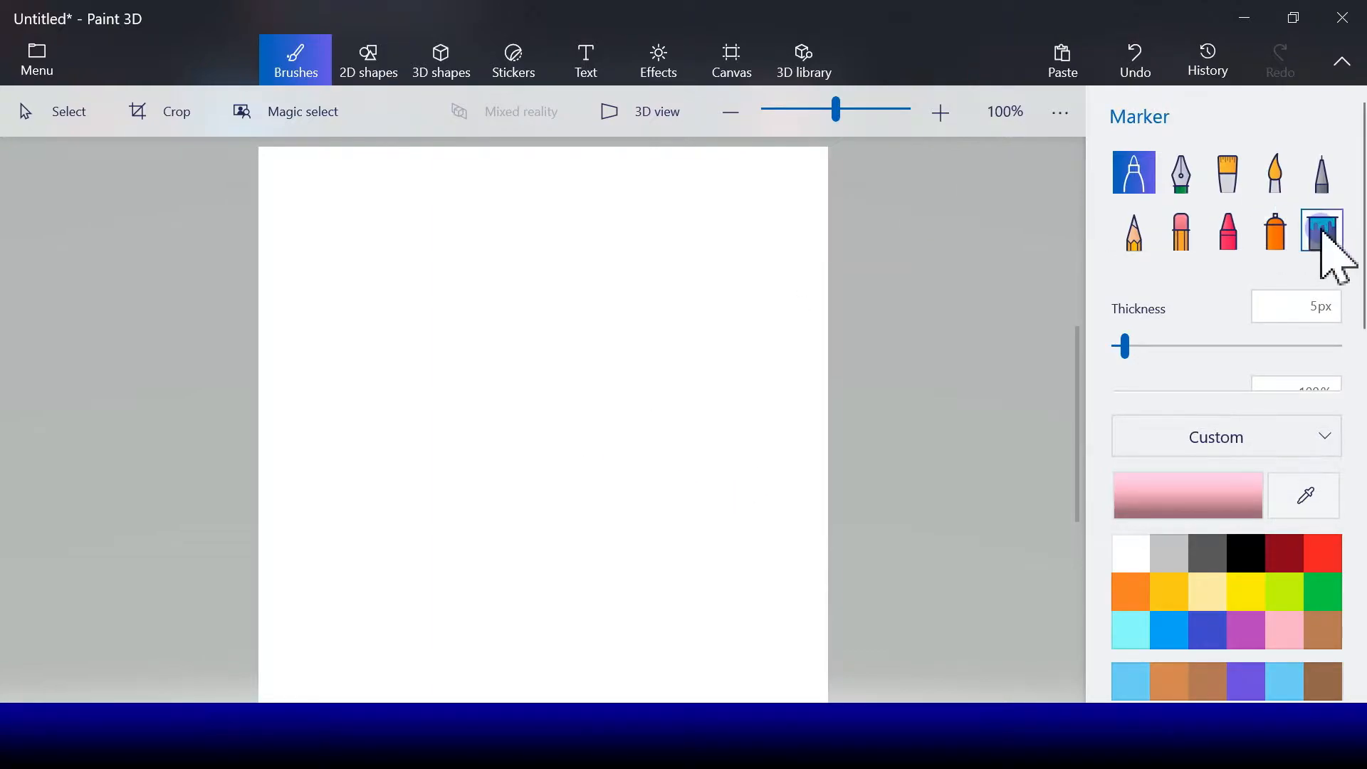
left_click(1323, 231)
left_click(564, 325)
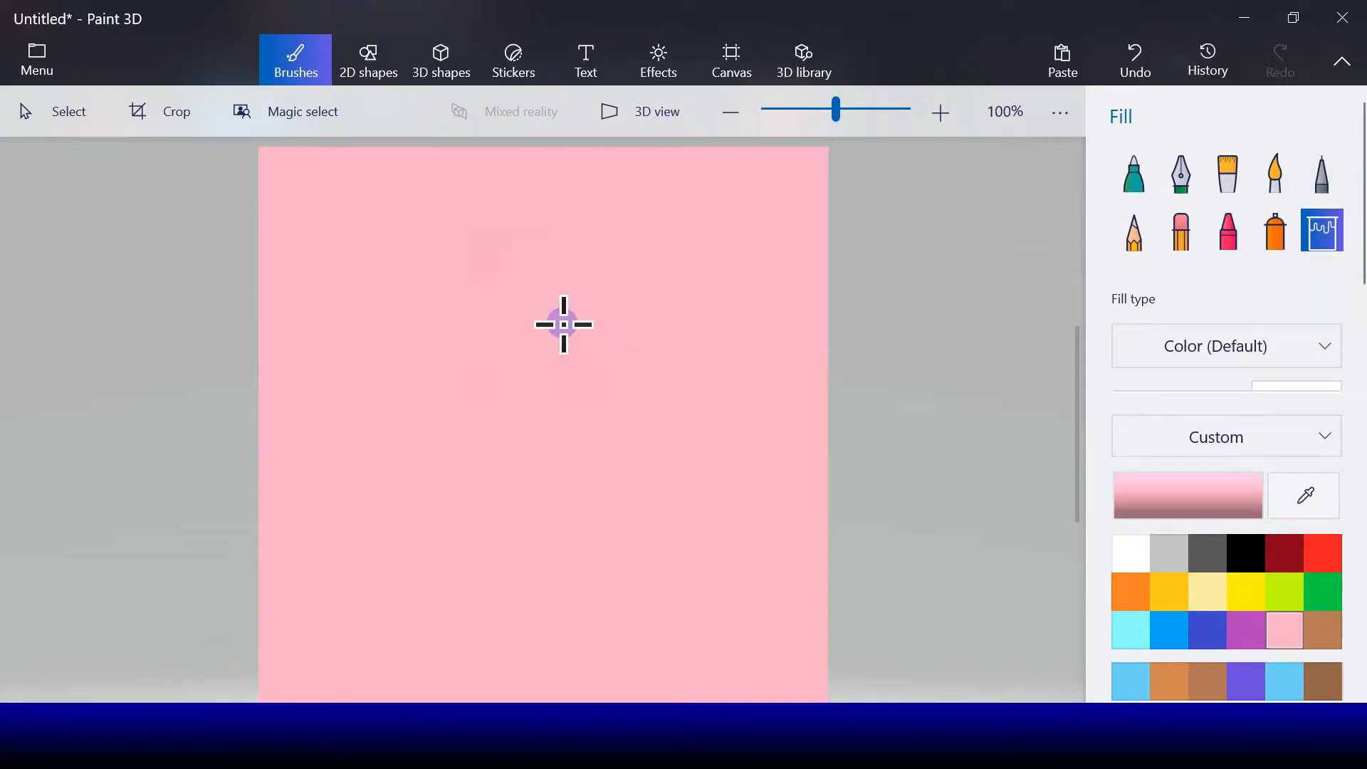
Draw a black 4-point curve in the lower part of the canvas and bend it outward as the left side of the bird's body.
left_click(366, 61)
left_click(1222, 199)
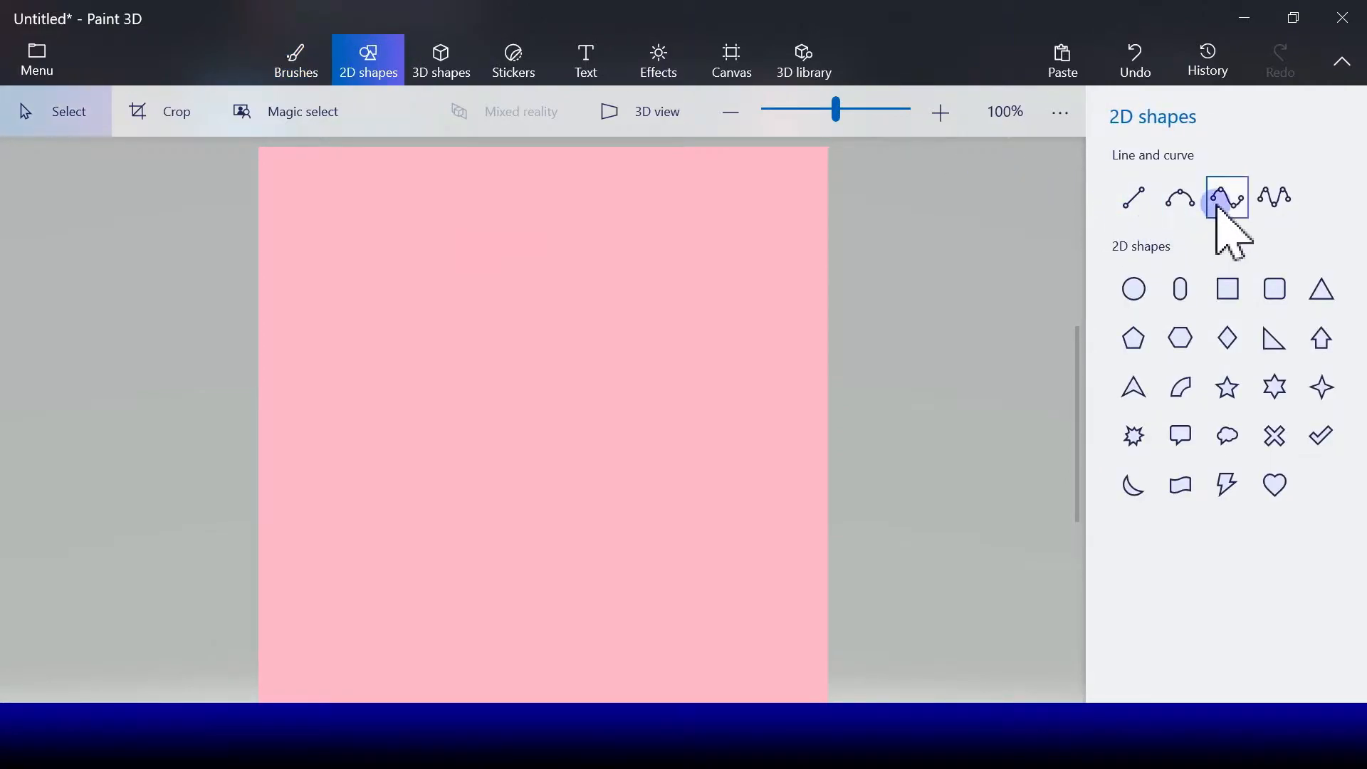
left_click(1225, 200)
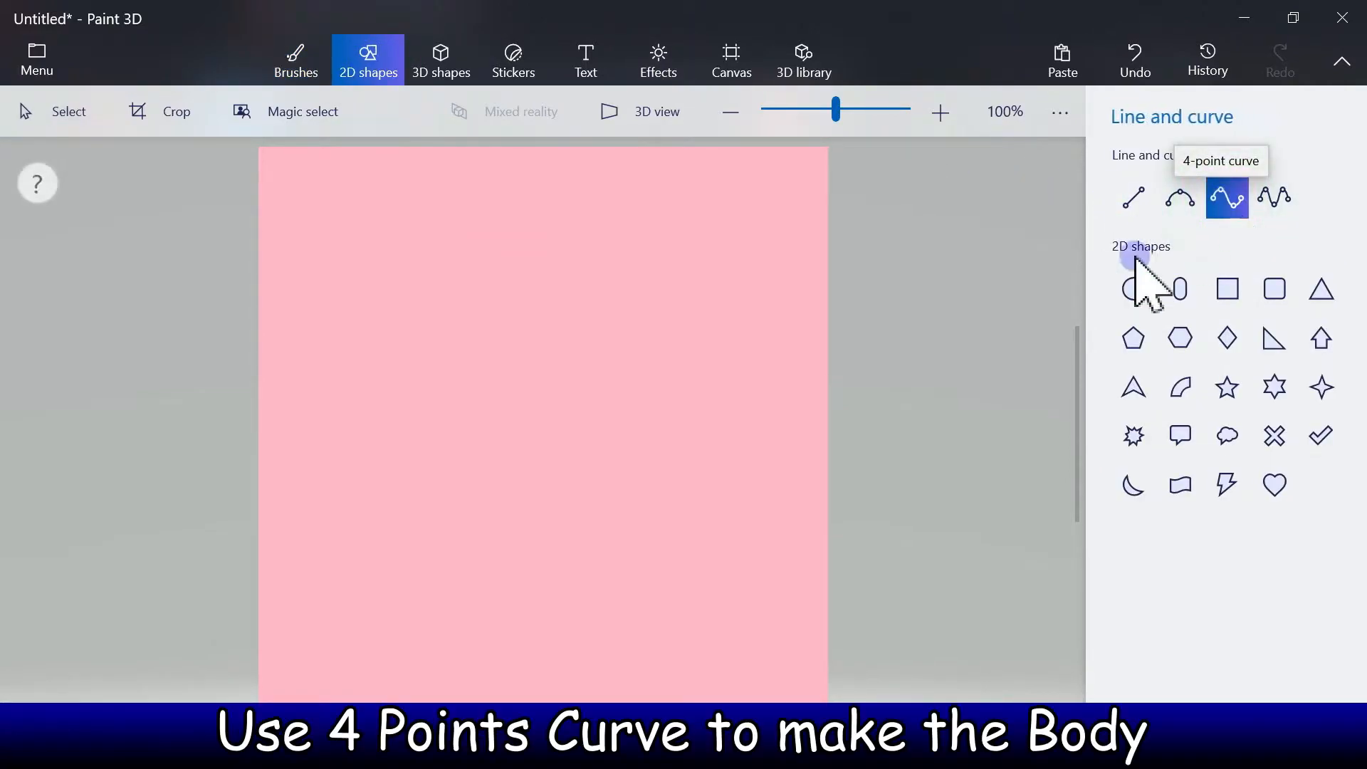
mouse_move(529, 310)
left_mouse_down()
mouse_move(510, 370)
mouse_move(527, 632)
mouse_move(479, 622)
mouse_move(483, 611)
left_mouse_up()
left_click_drag(473, 509, 434, 497)
left_click_drag(537, 410, 459, 353)
left_click_drag(494, 458, 447, 482)
left_click_drag(427, 308, 424, 394)
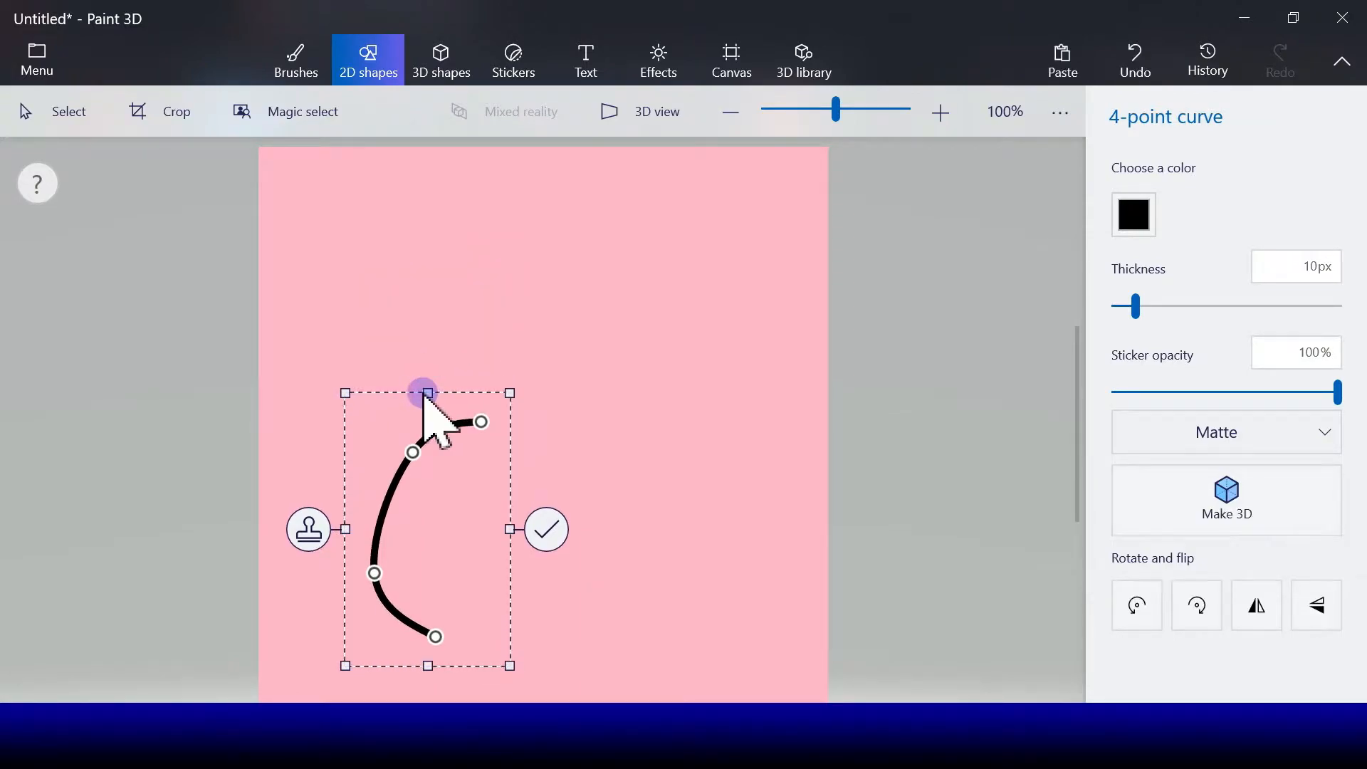
Refine the lower bend and end point of the left body curve, and set its thickness to 15 px.
left_click_drag(437, 642, 458, 636)
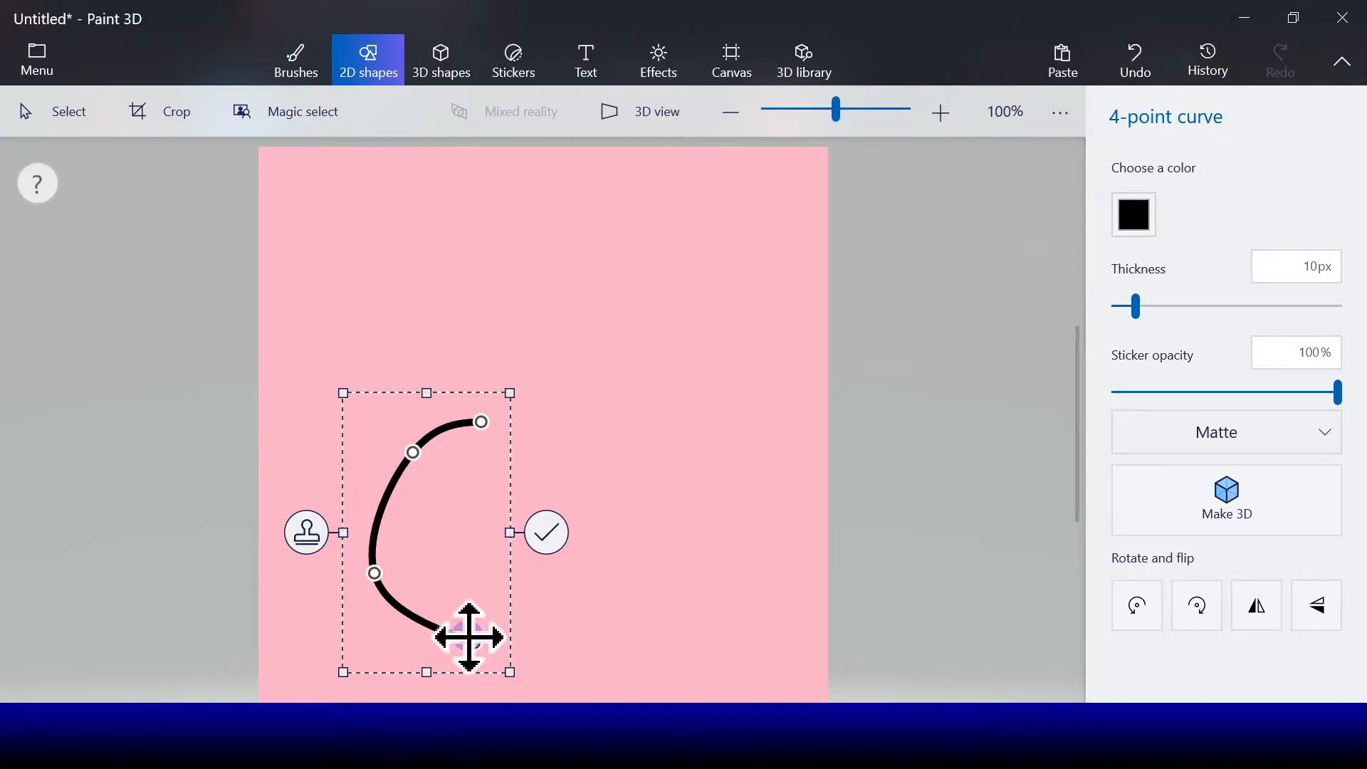
left_click_drag(369, 573, 372, 588)
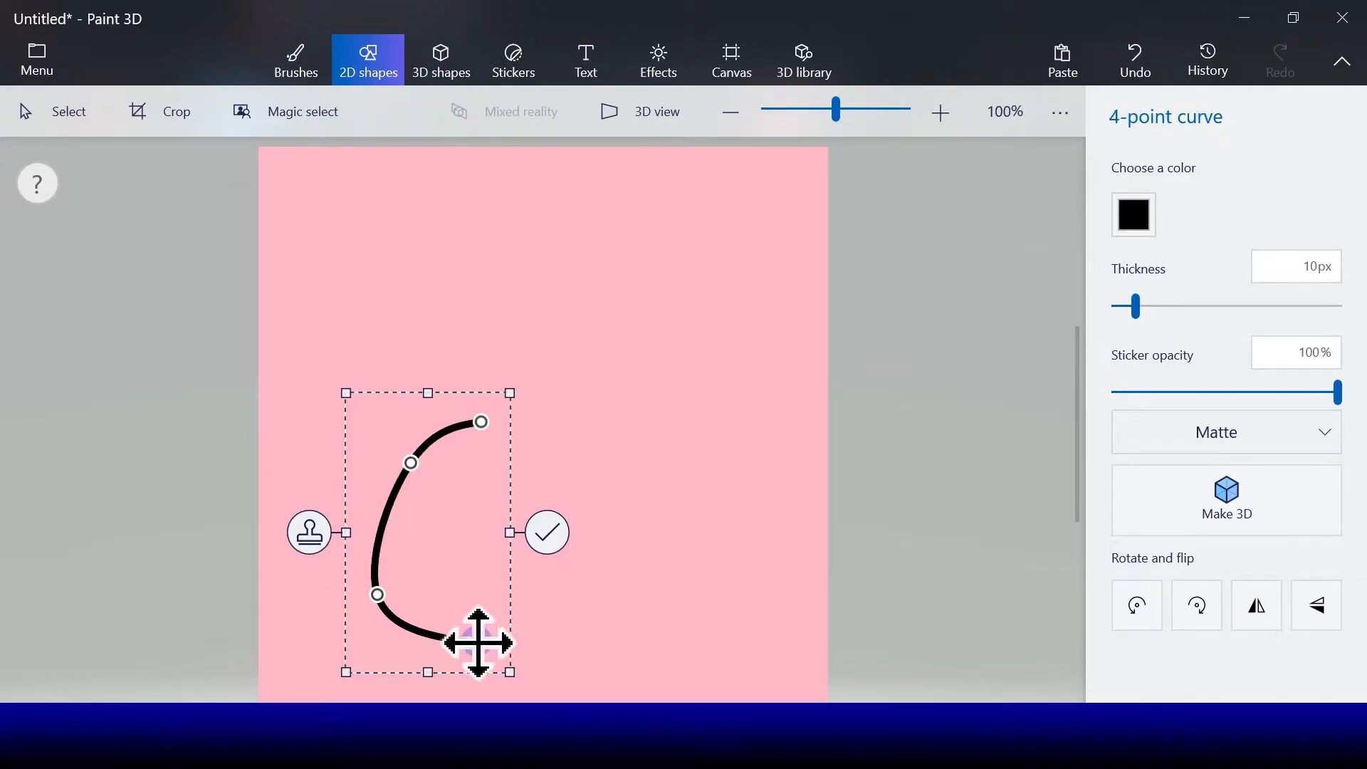
left_click_drag(477, 645, 479, 645)
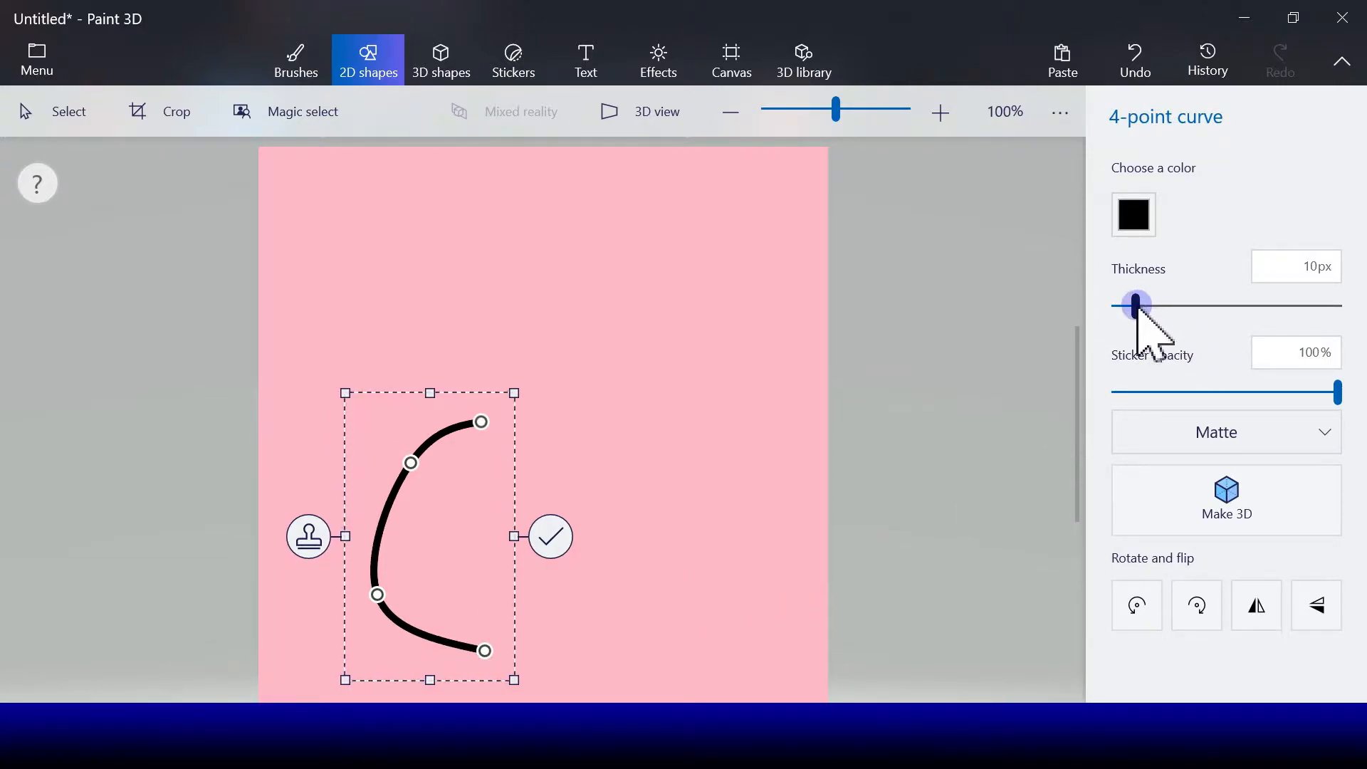
left_click_drag(1142, 309, 1149, 310)
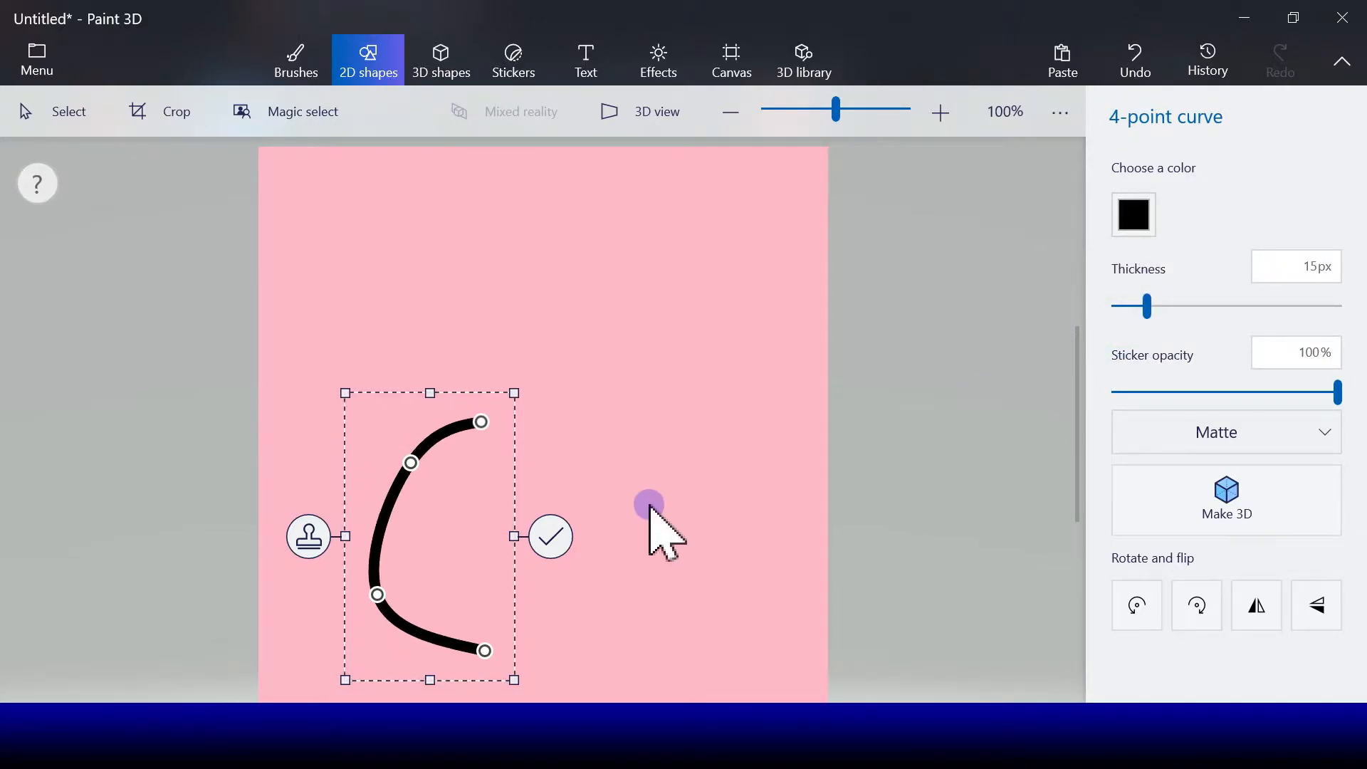
left_click(545, 547)
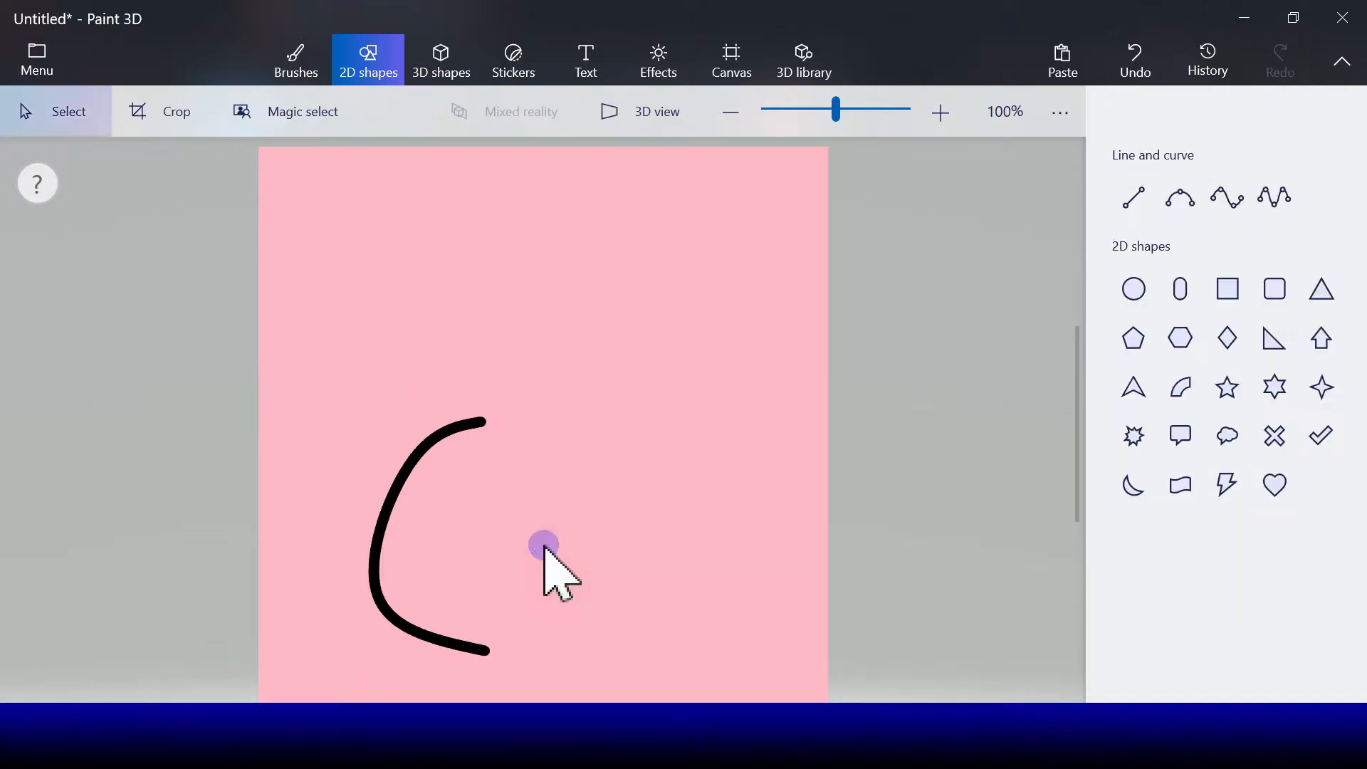
Close the body outline with a 15 px 4-point curve joining the left curve's ends and bulging to the right.
left_click(1227, 199)
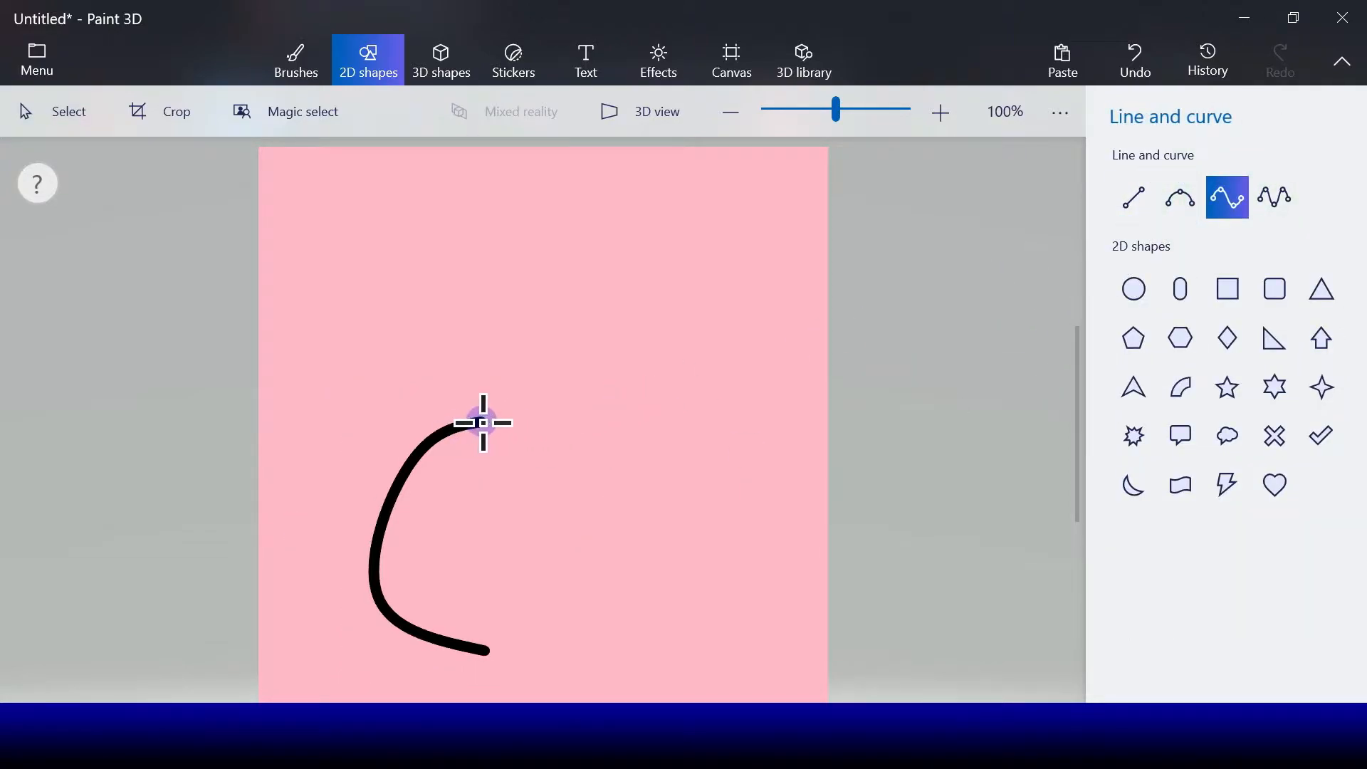
left_click_drag(488, 445, 482, 649)
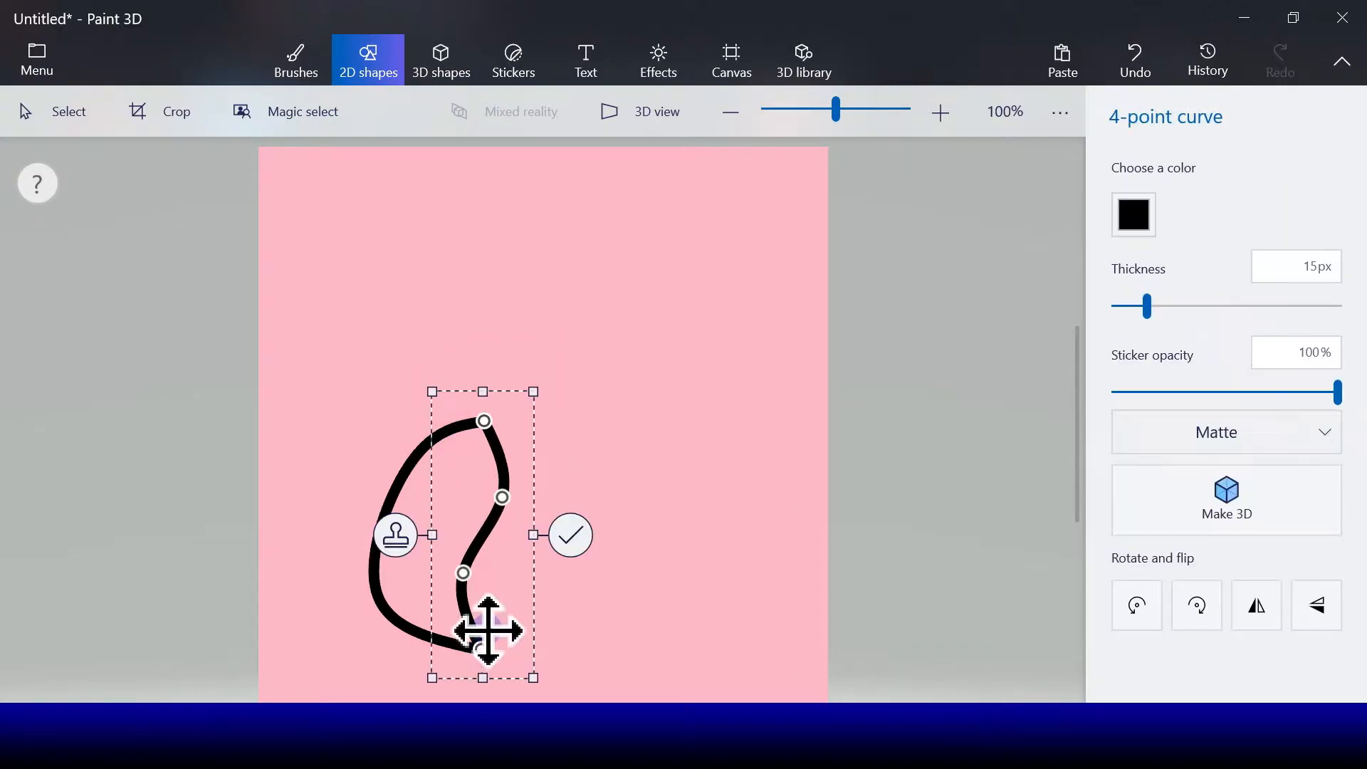
left_click_drag(498, 497, 537, 458)
left_click_drag(467, 573, 584, 590)
left_click_drag(537, 456, 551, 451)
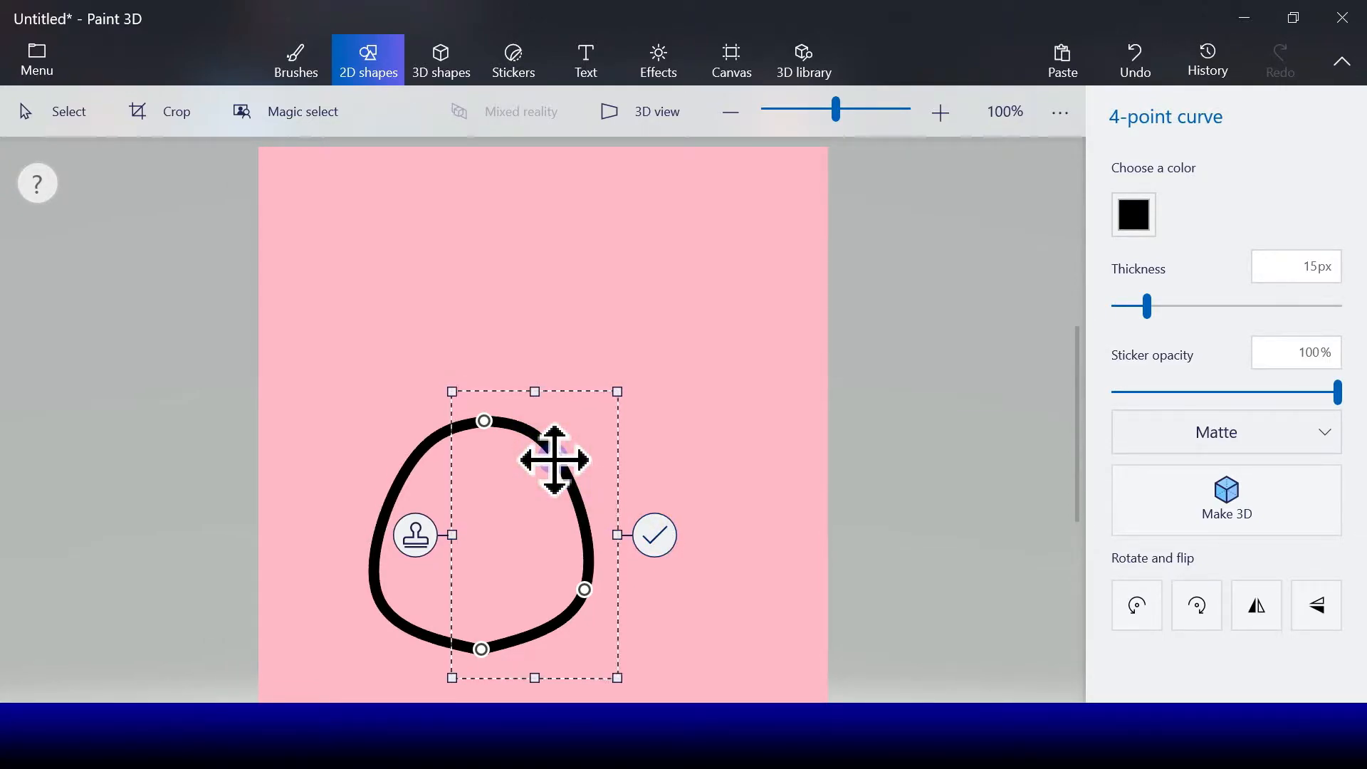
left_click(653, 535)
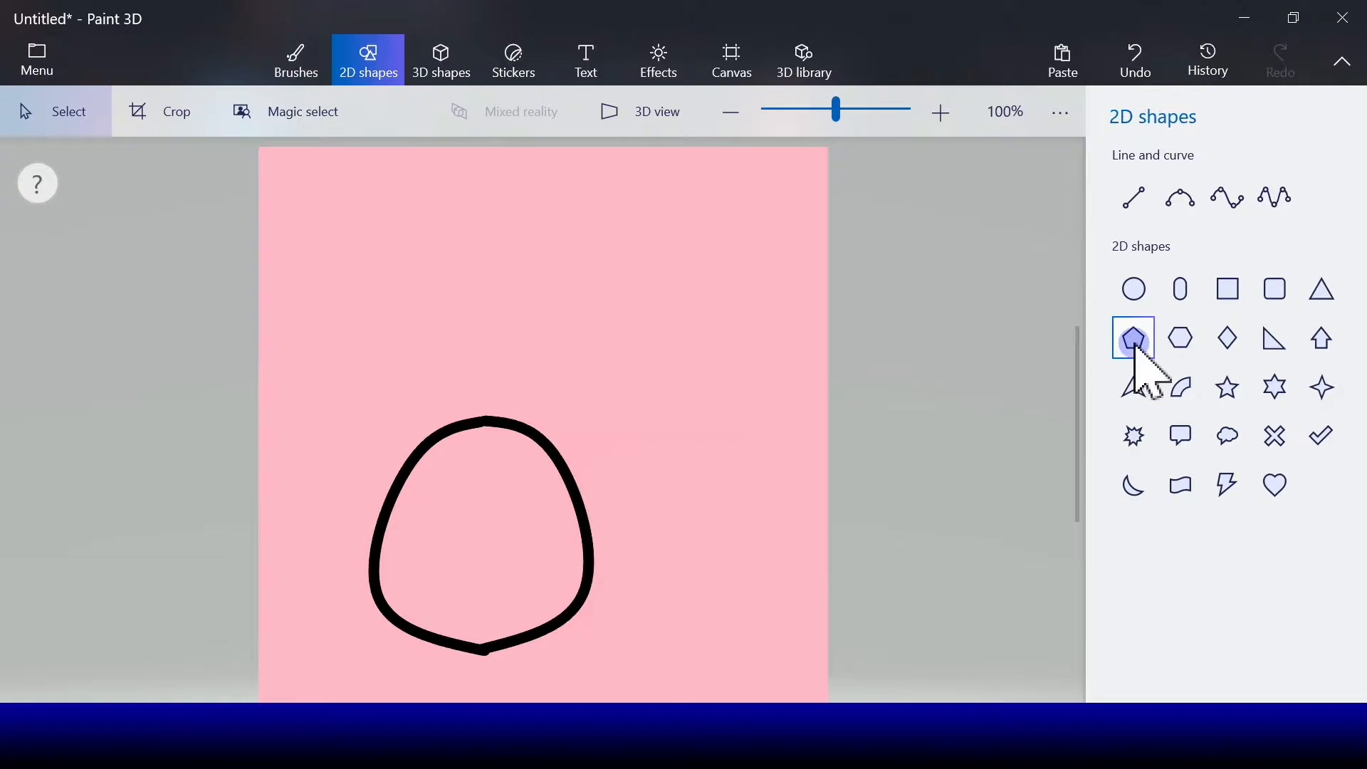
left_click(296, 60)
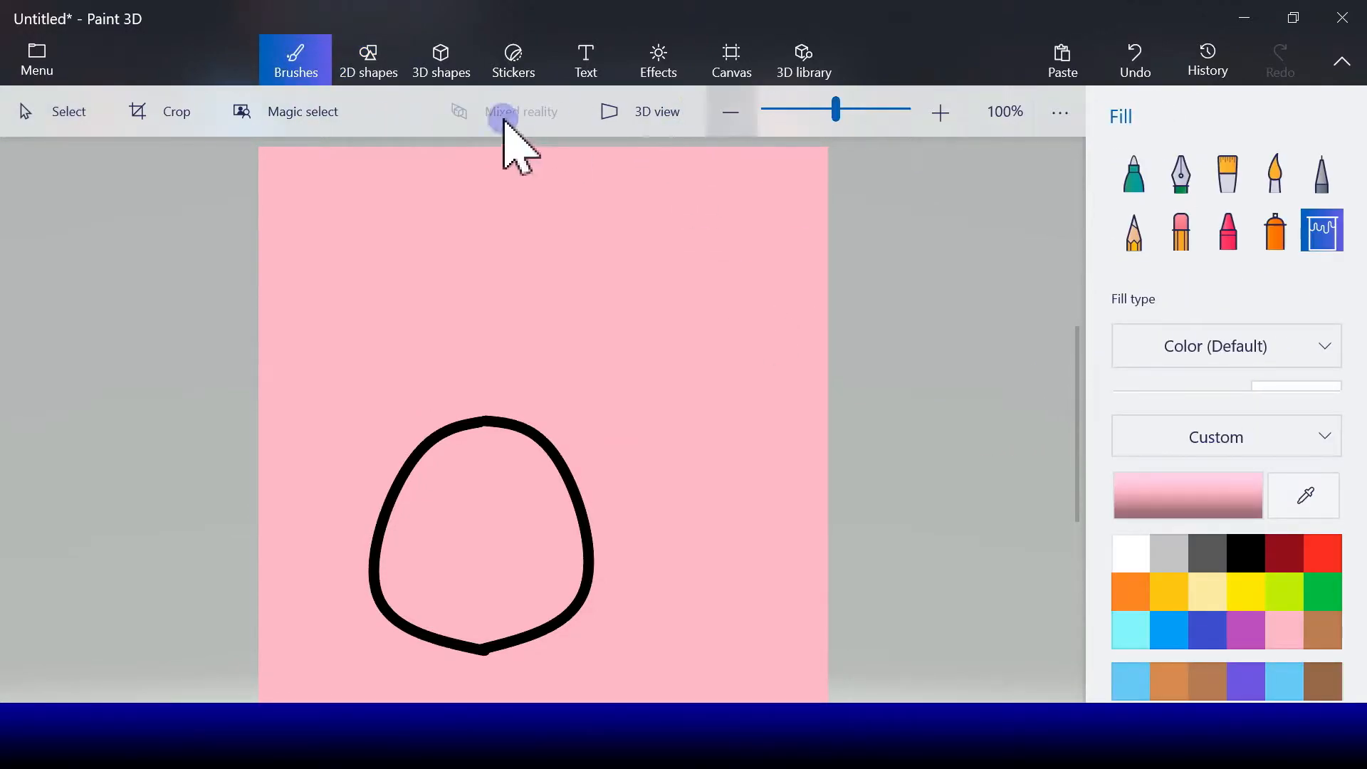
left_click(391, 69)
left_click(1230, 198)
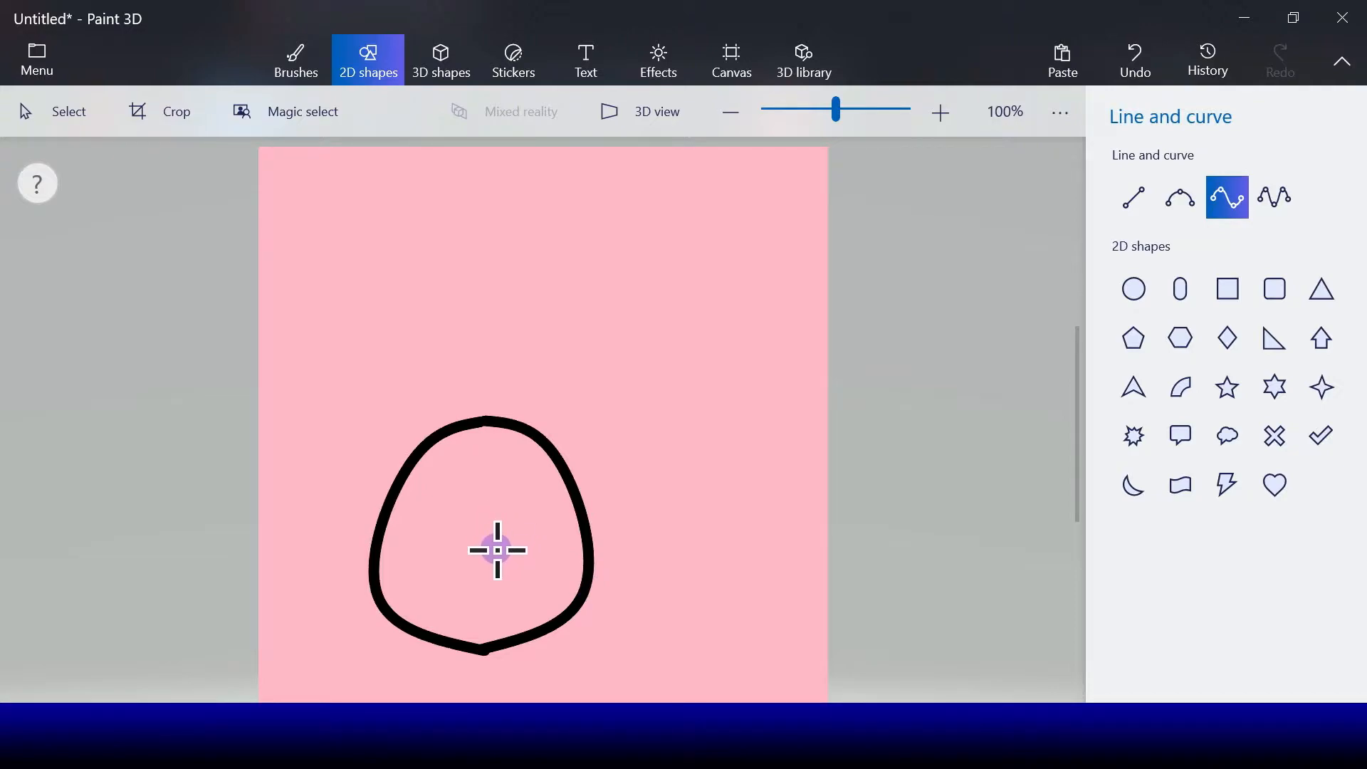
Draw the beak's middle line as a 10 px 3-point curve from inside the body to beyond its right side, arched near the tip.
left_click(1182, 199)
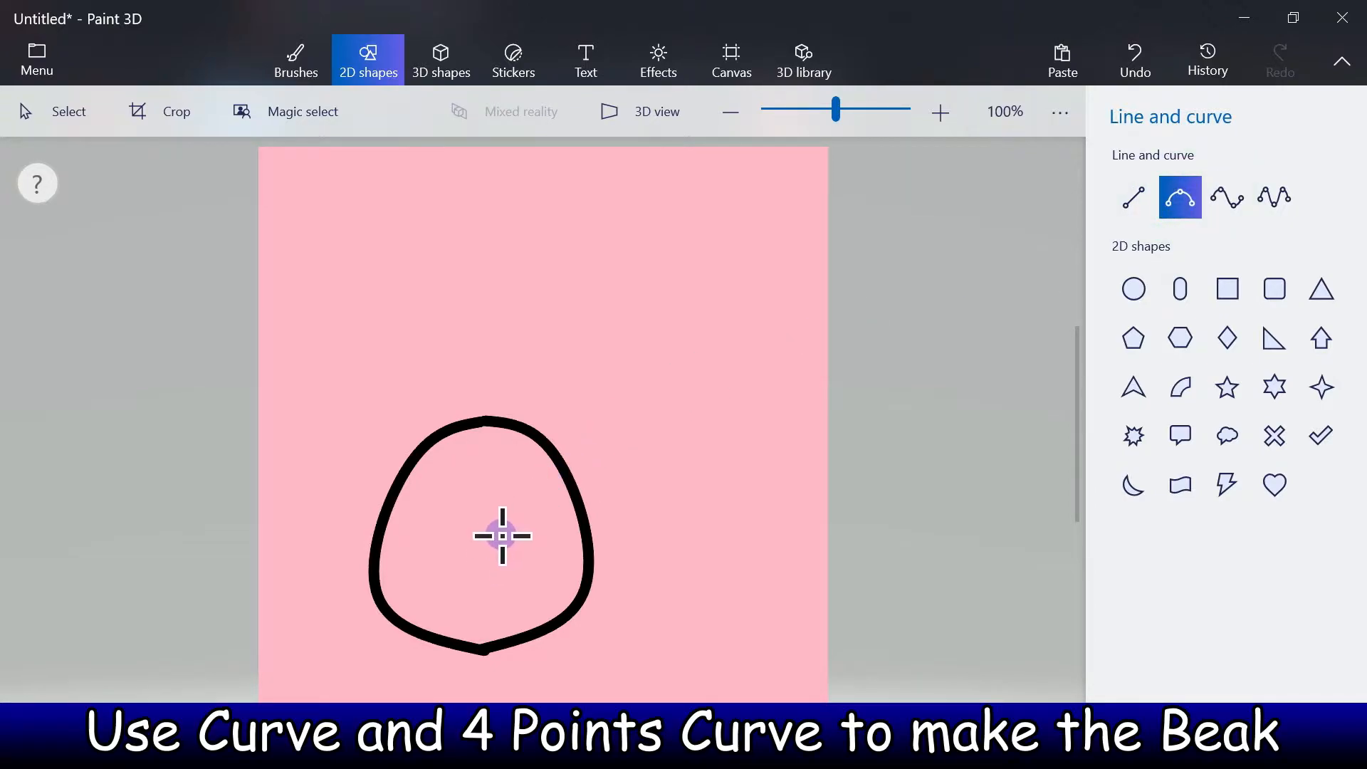
left_click_drag(498, 534, 789, 550)
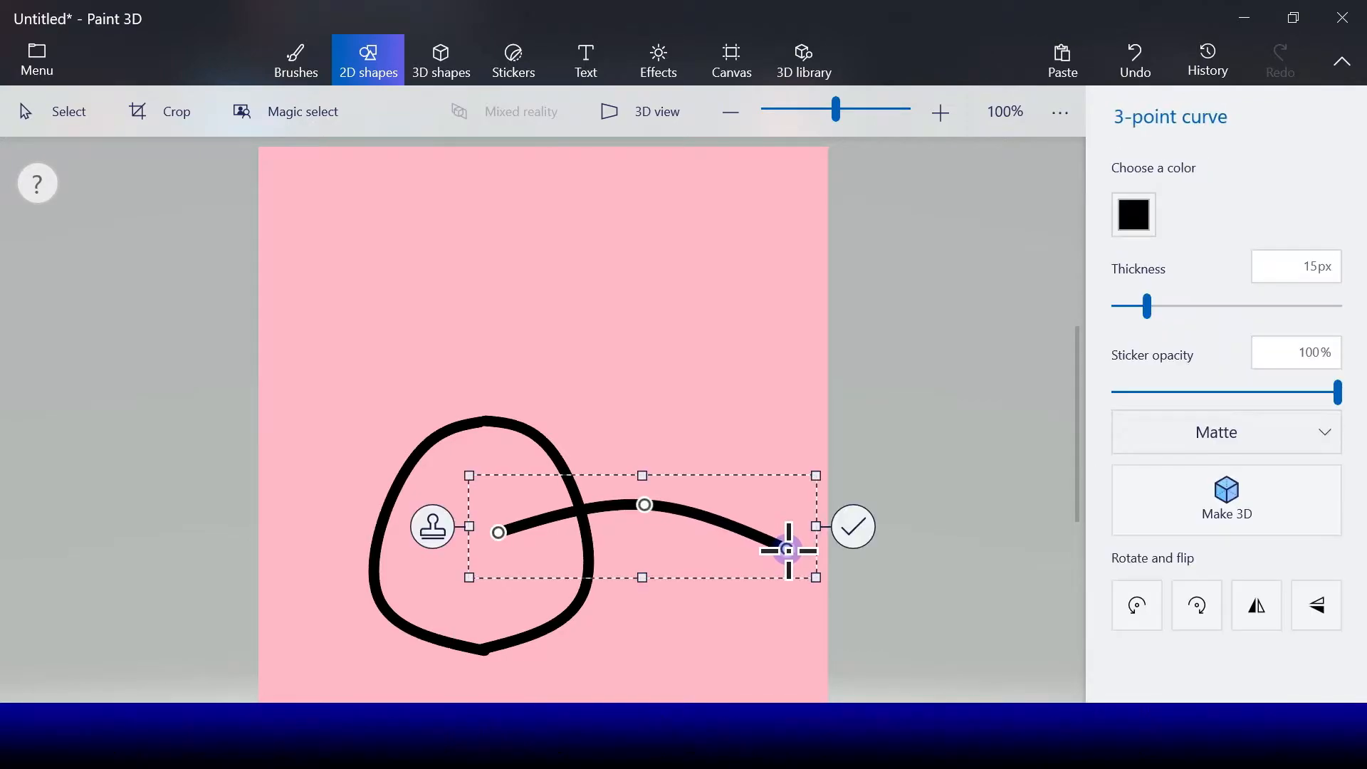
left_click_drag(1147, 305, 1136, 307)
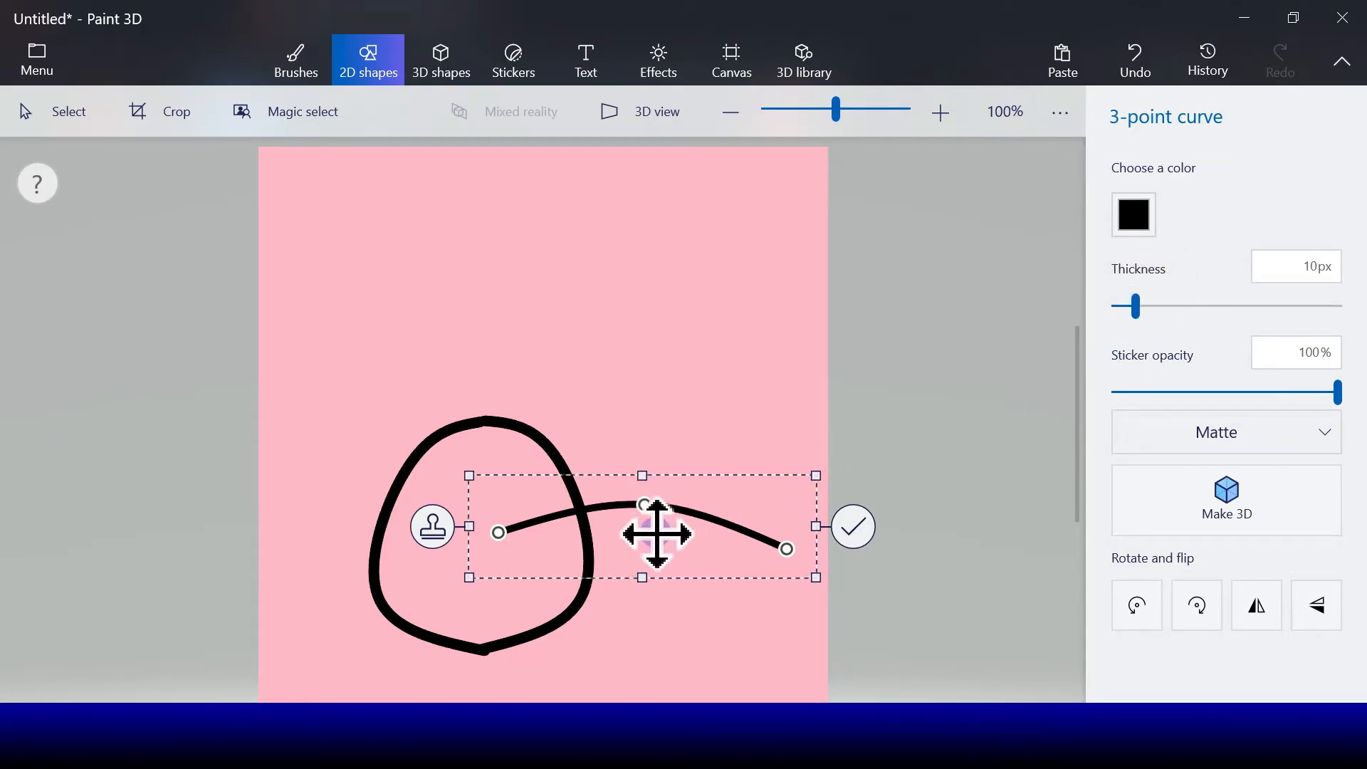
left_click_drag(644, 509, 694, 516)
left_click(862, 535)
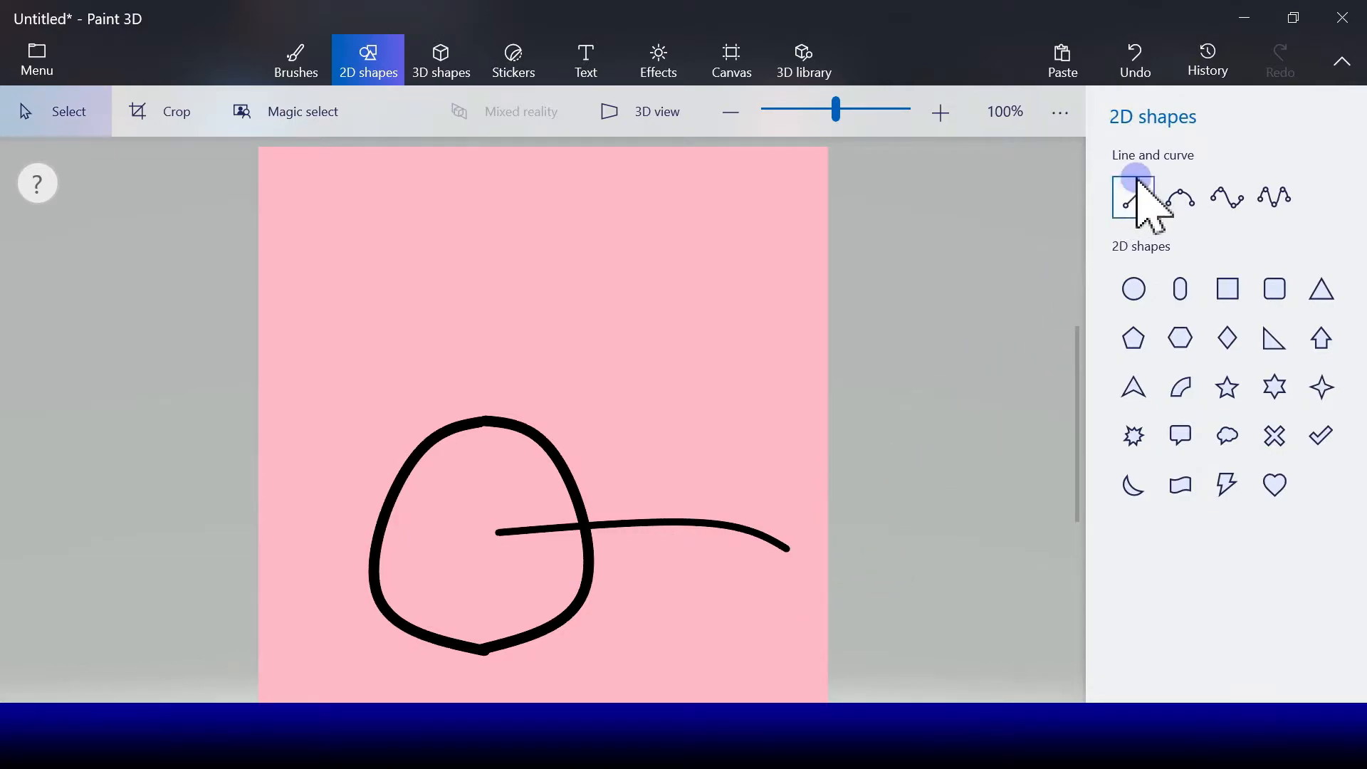
Outline the upper beak with a 10 px 4-point curve arching above the middle line and joining both its ends.
left_click(1226, 197)
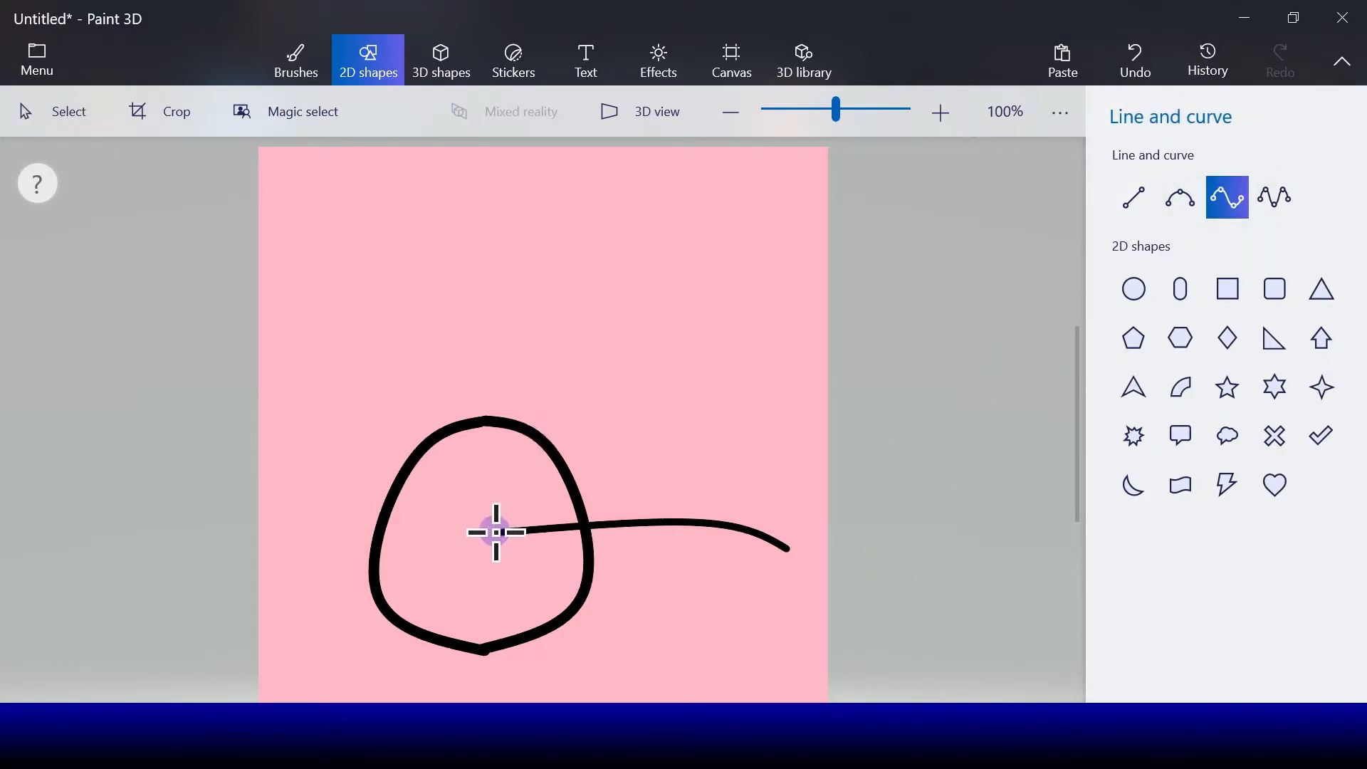
mouse_move(498, 532)
left_mouse_down()
mouse_move(641, 510)
mouse_move(760, 522)
mouse_move(784, 552)
left_mouse_up()
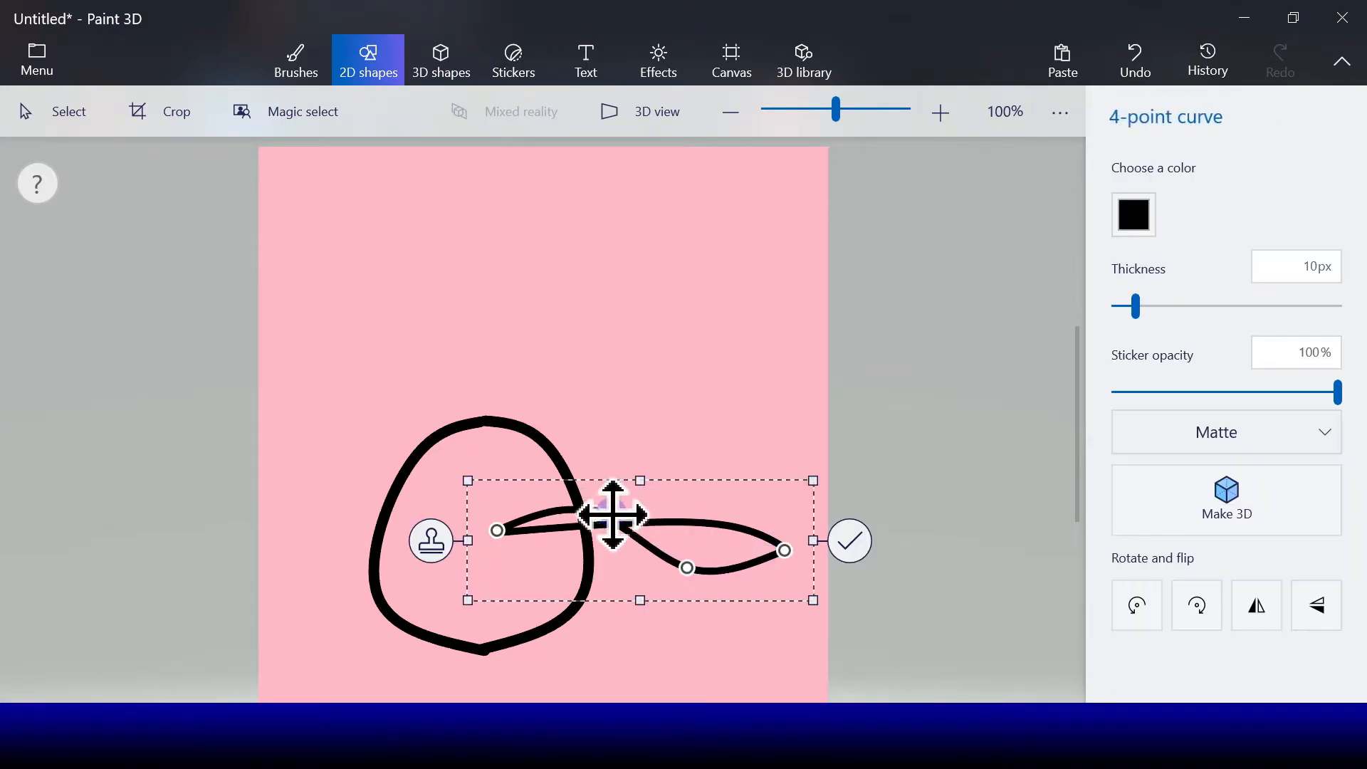
left_click_drag(597, 511, 525, 493)
left_click_drag(688, 572, 714, 452)
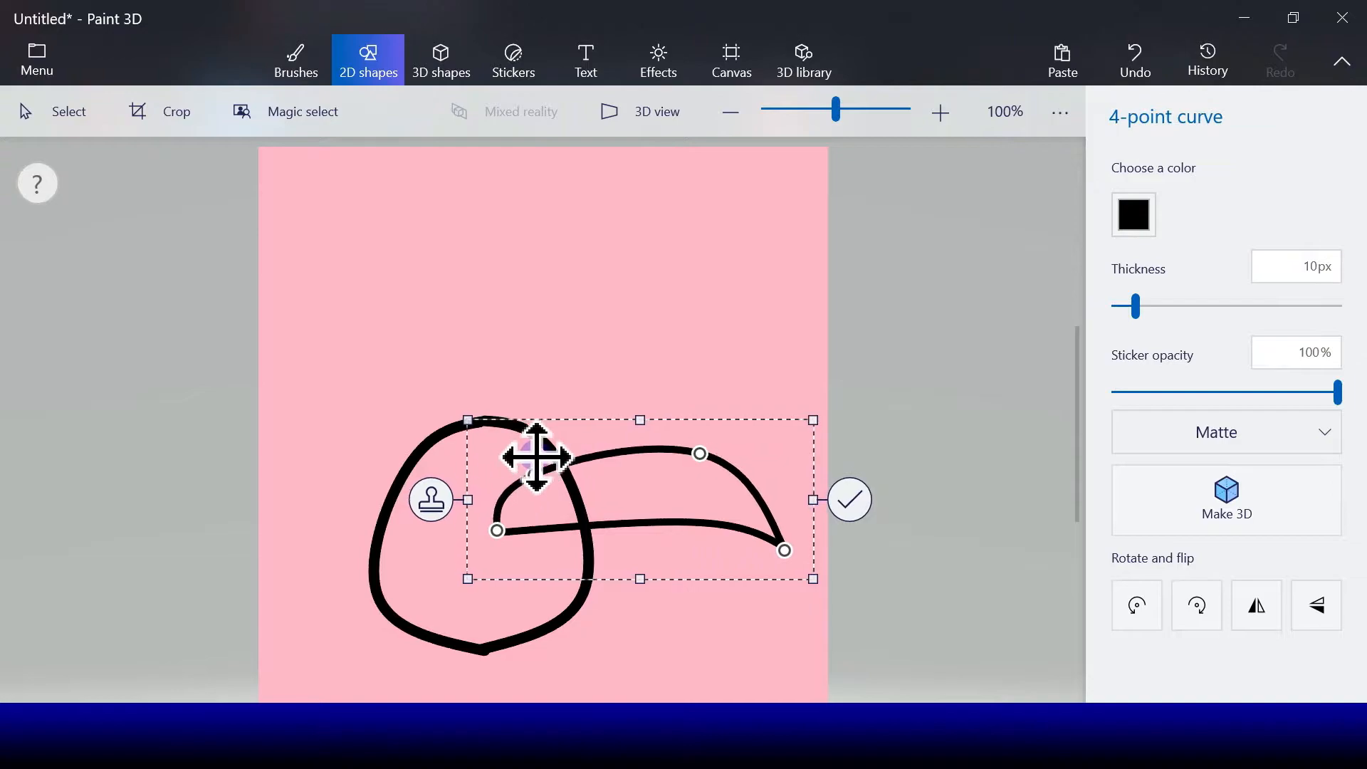
left_click_drag(692, 454, 696, 457)
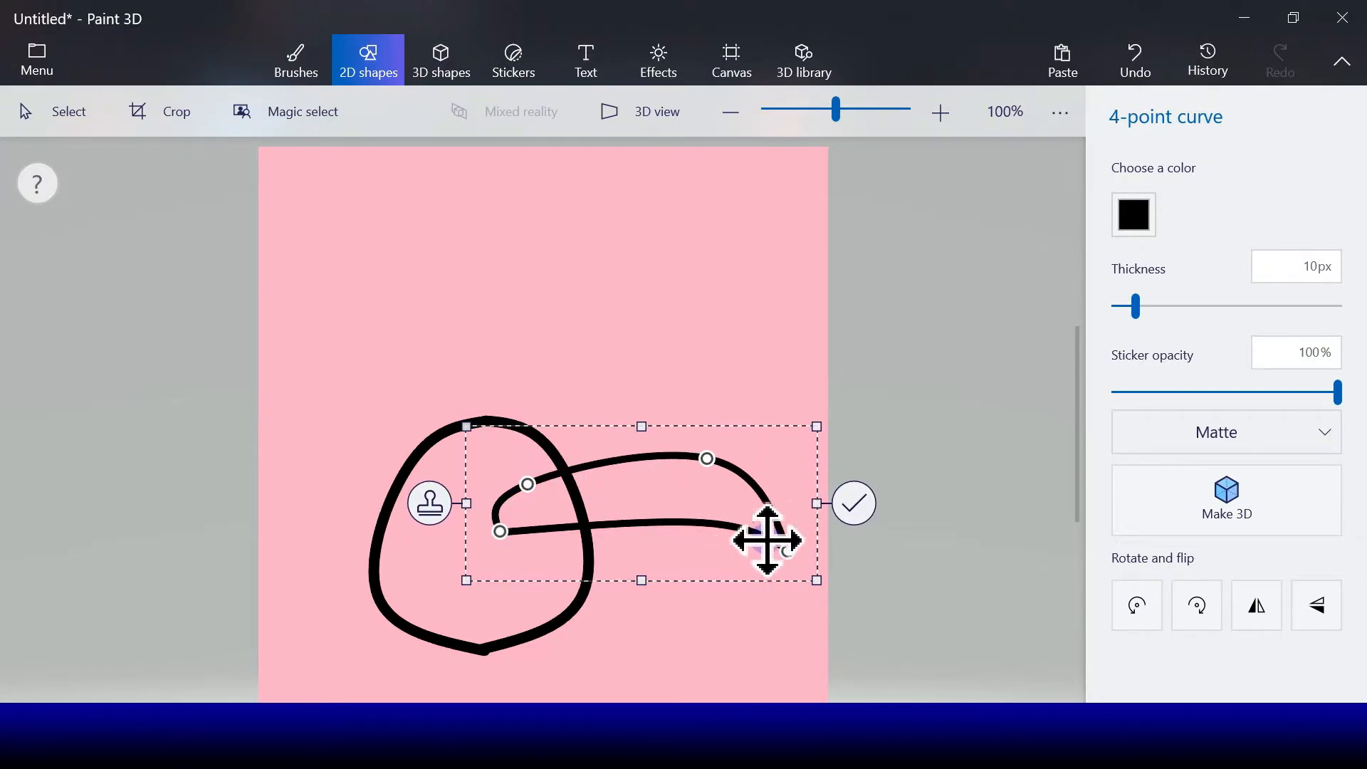
left_click(851, 508)
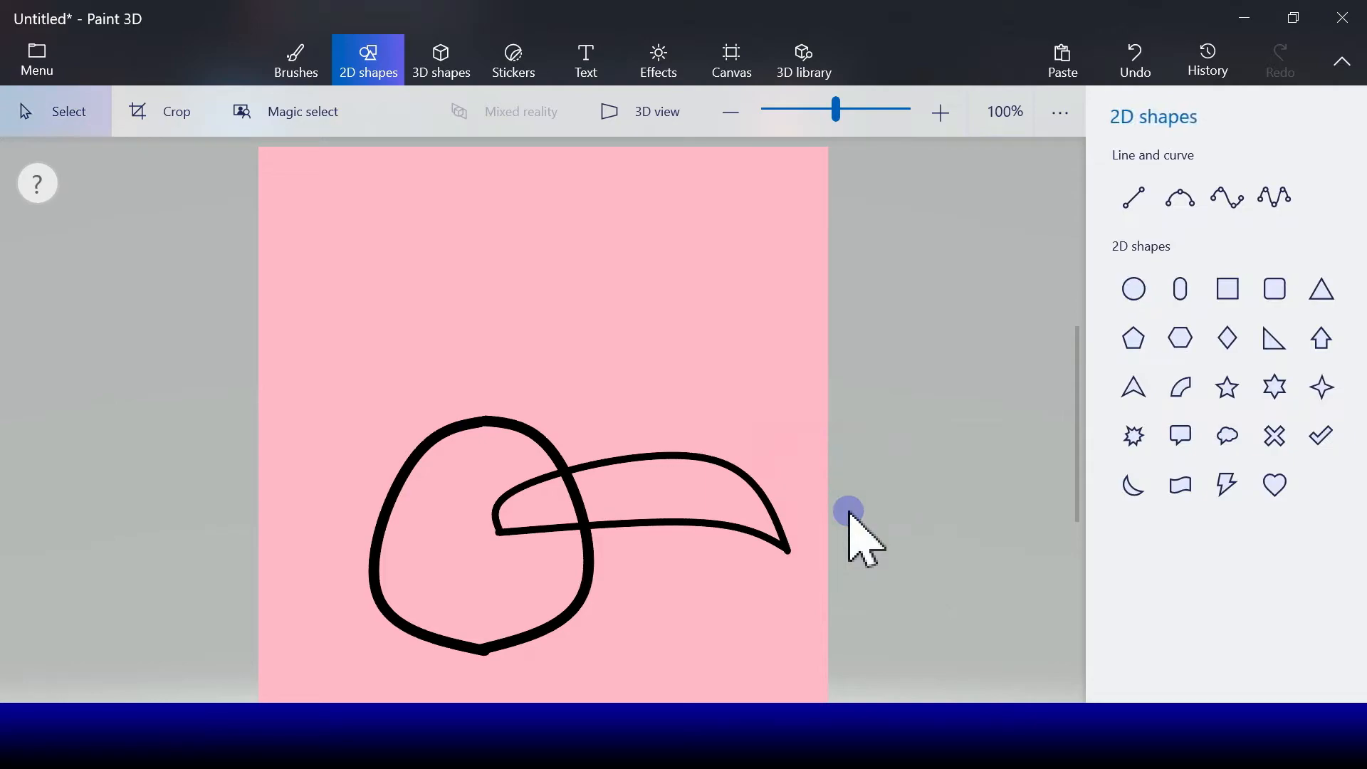
Try a 10 px 4-point curve below the middle line as the lower beak outline, and undo it.
left_click(1228, 197)
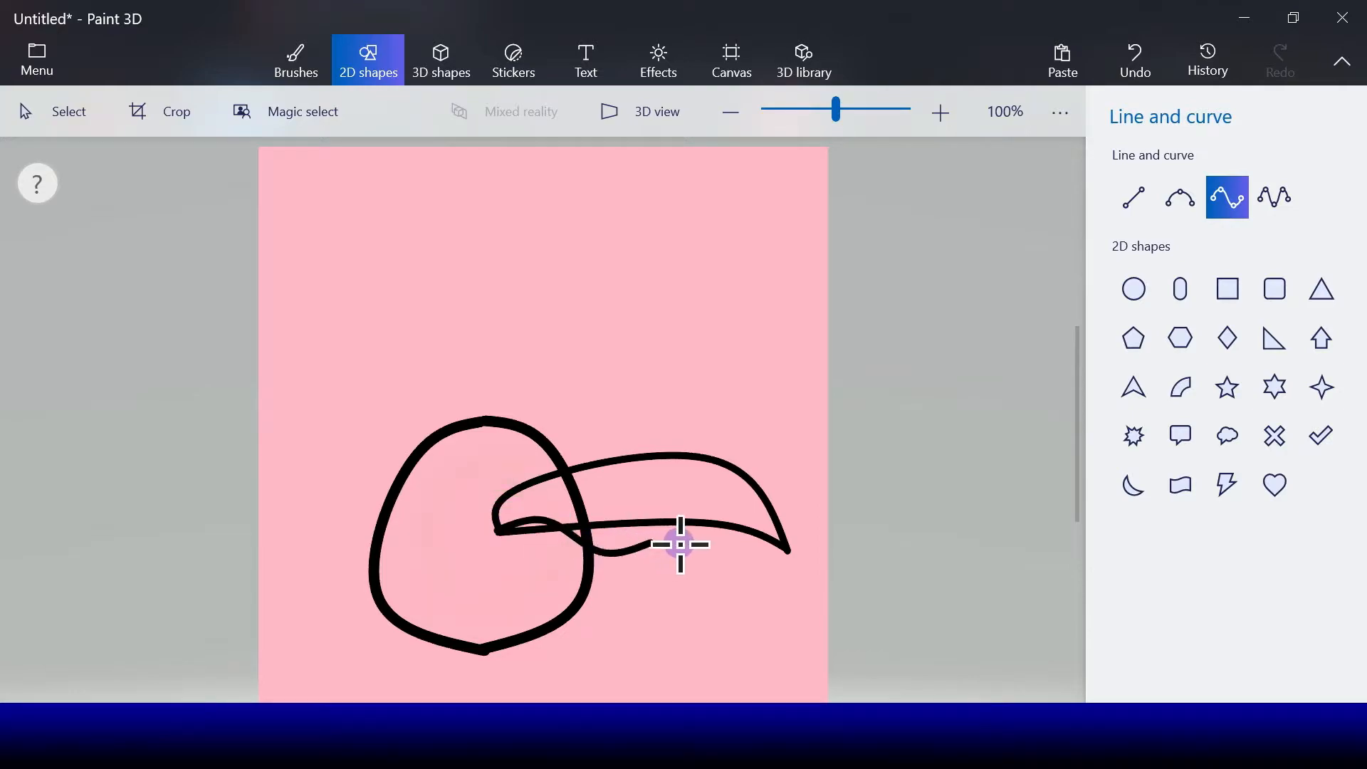
left_click(773, 547)
left_click_drag(590, 512, 570, 547)
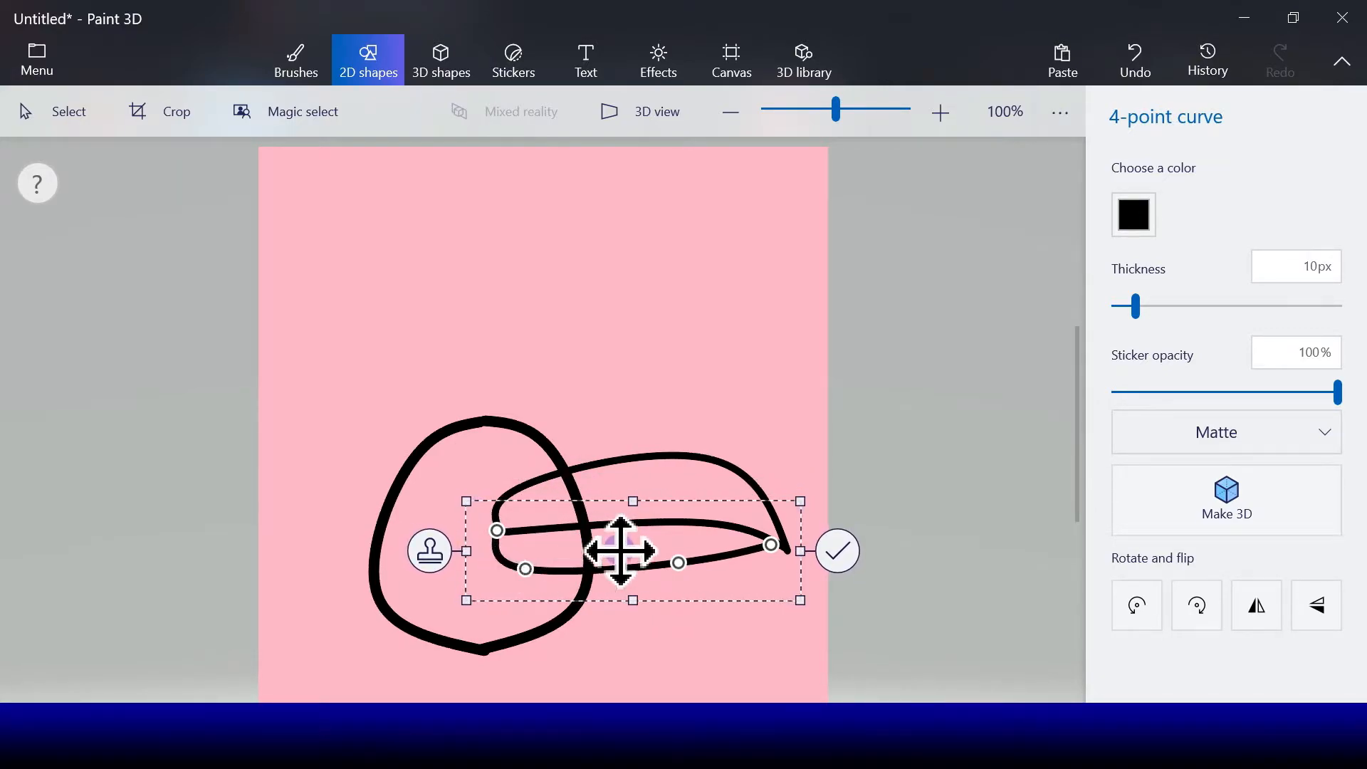
left_click_drag(676, 565, 683, 574)
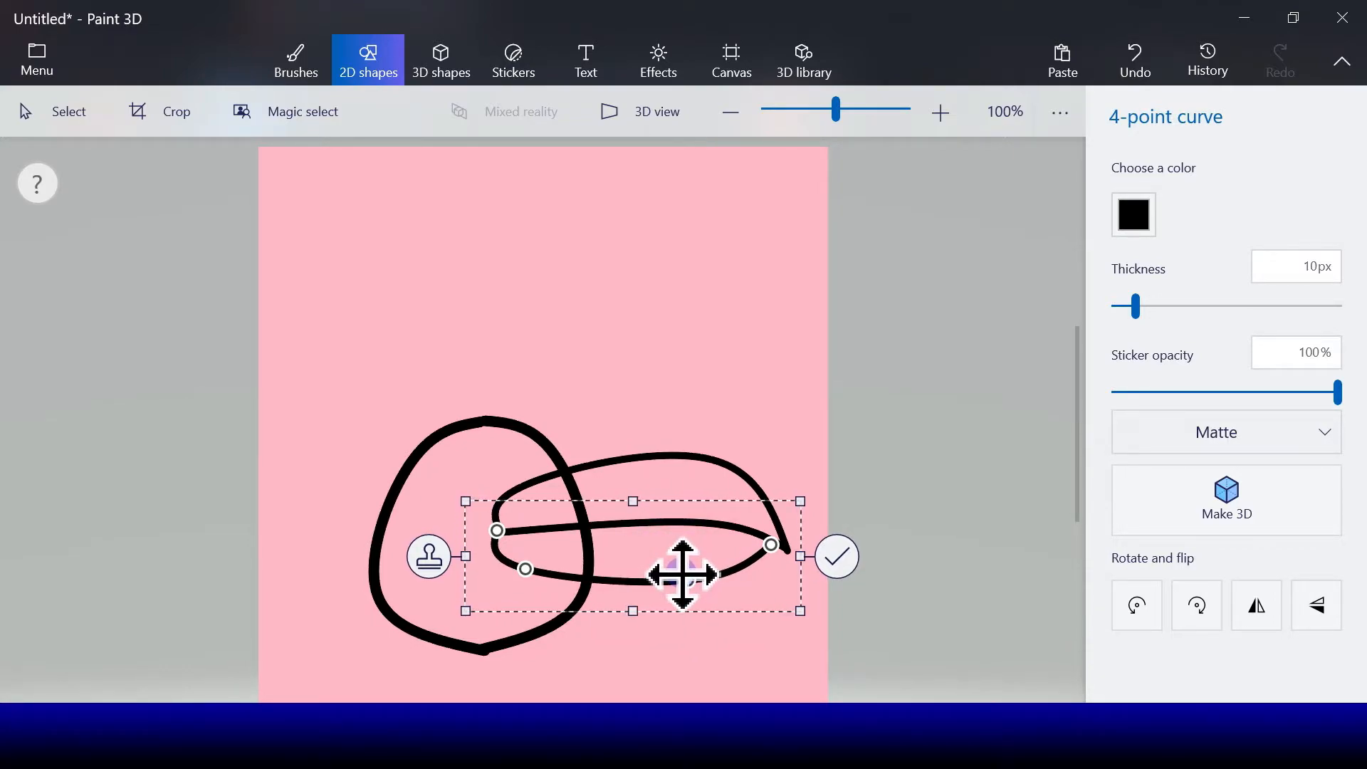
left_click(684, 364)
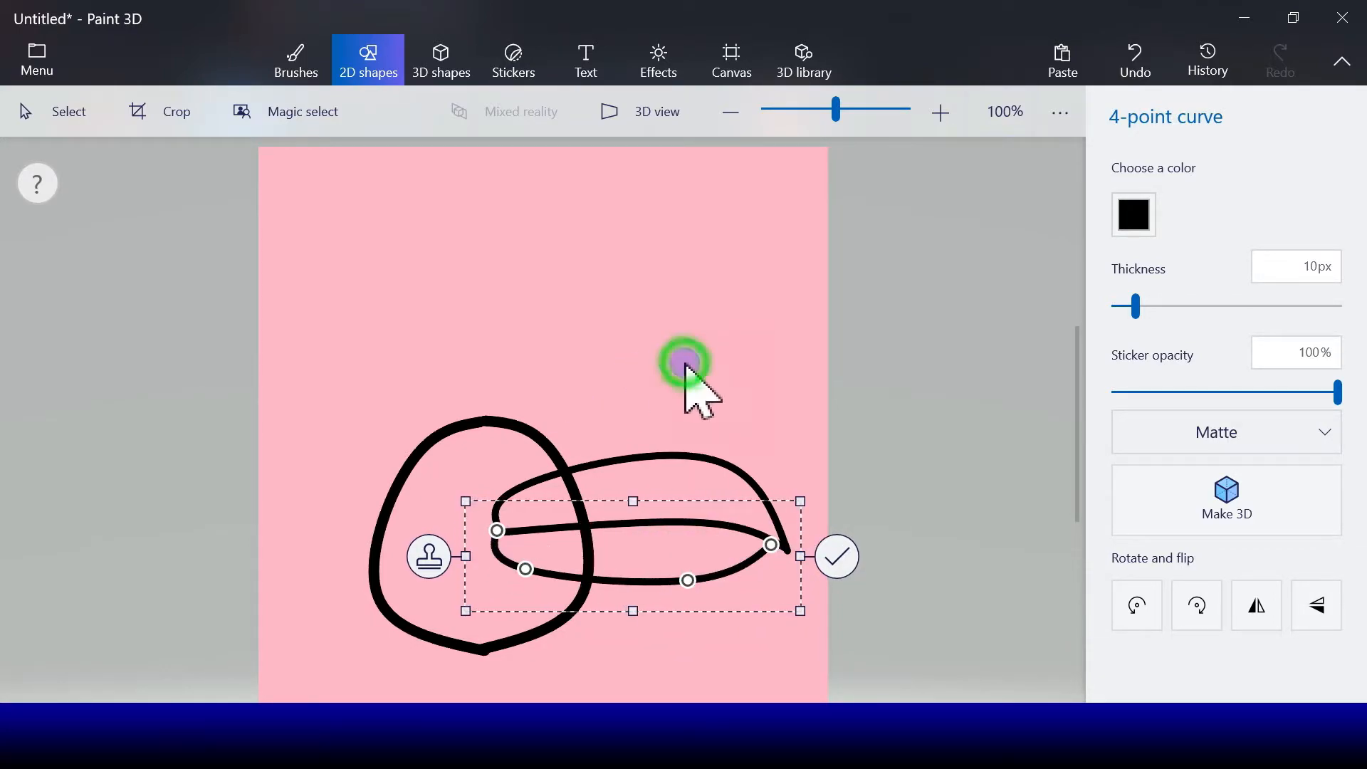
left_click(1137, 68)
Outline the lower beak with a 10 px 5-point curve below the middle line, dipping toward the tip and joining the line near both ends.
left_click(1275, 196)
left_click(1277, 195)
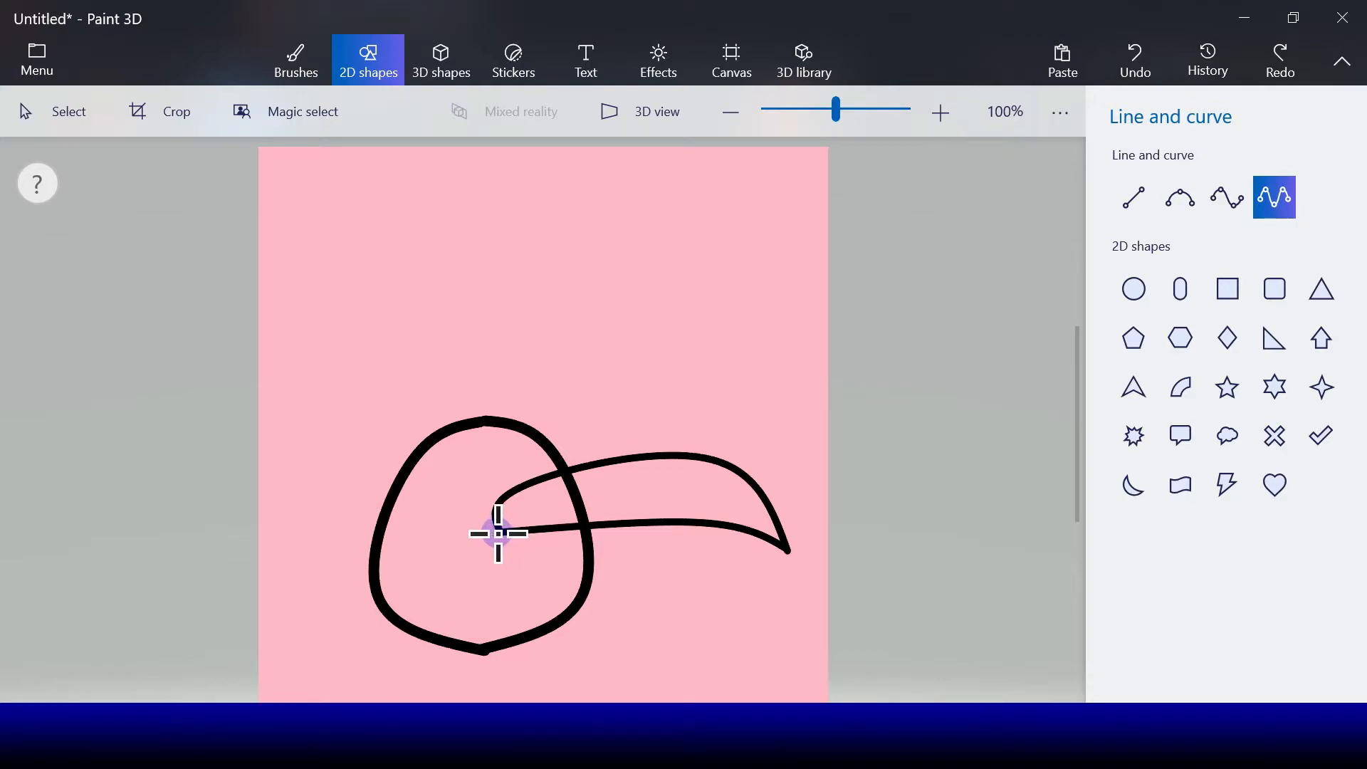
left_click(769, 540)
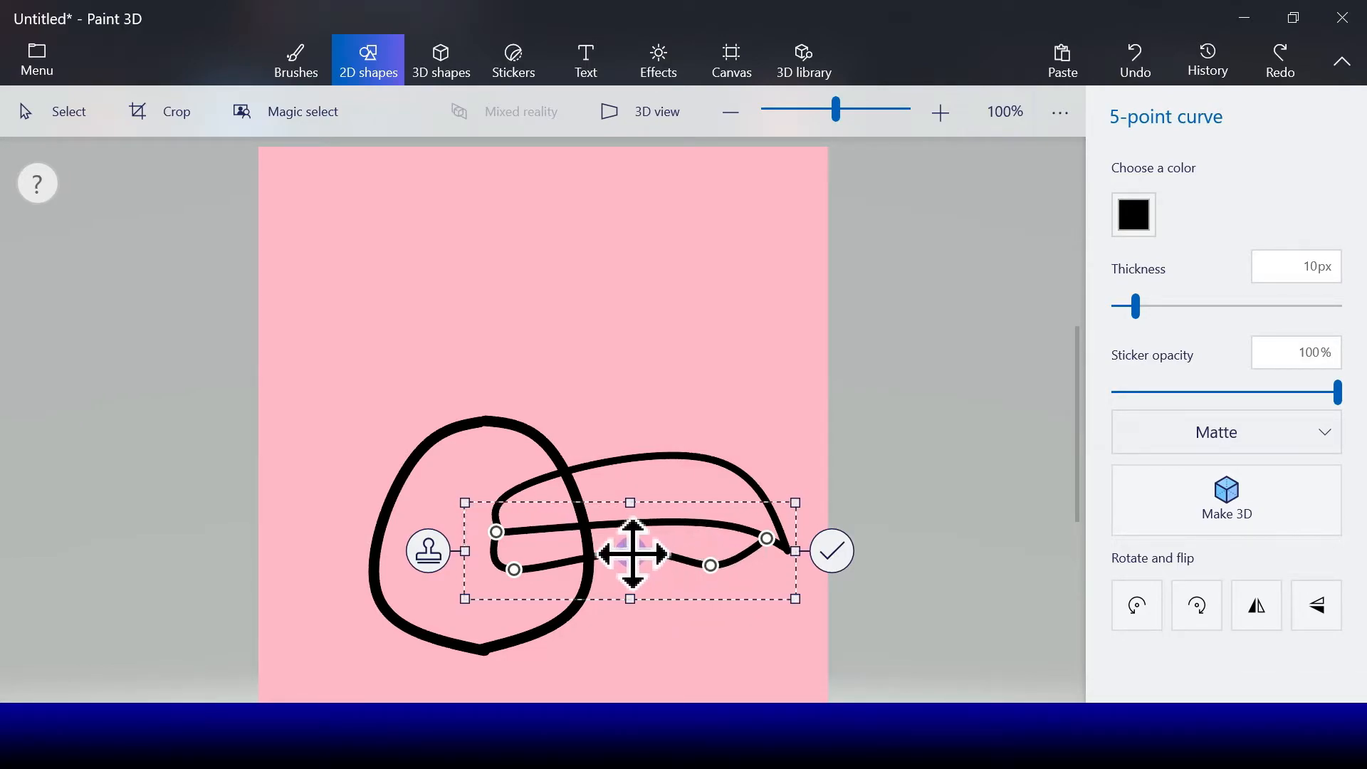
left_click_drag(631, 553, 592, 561)
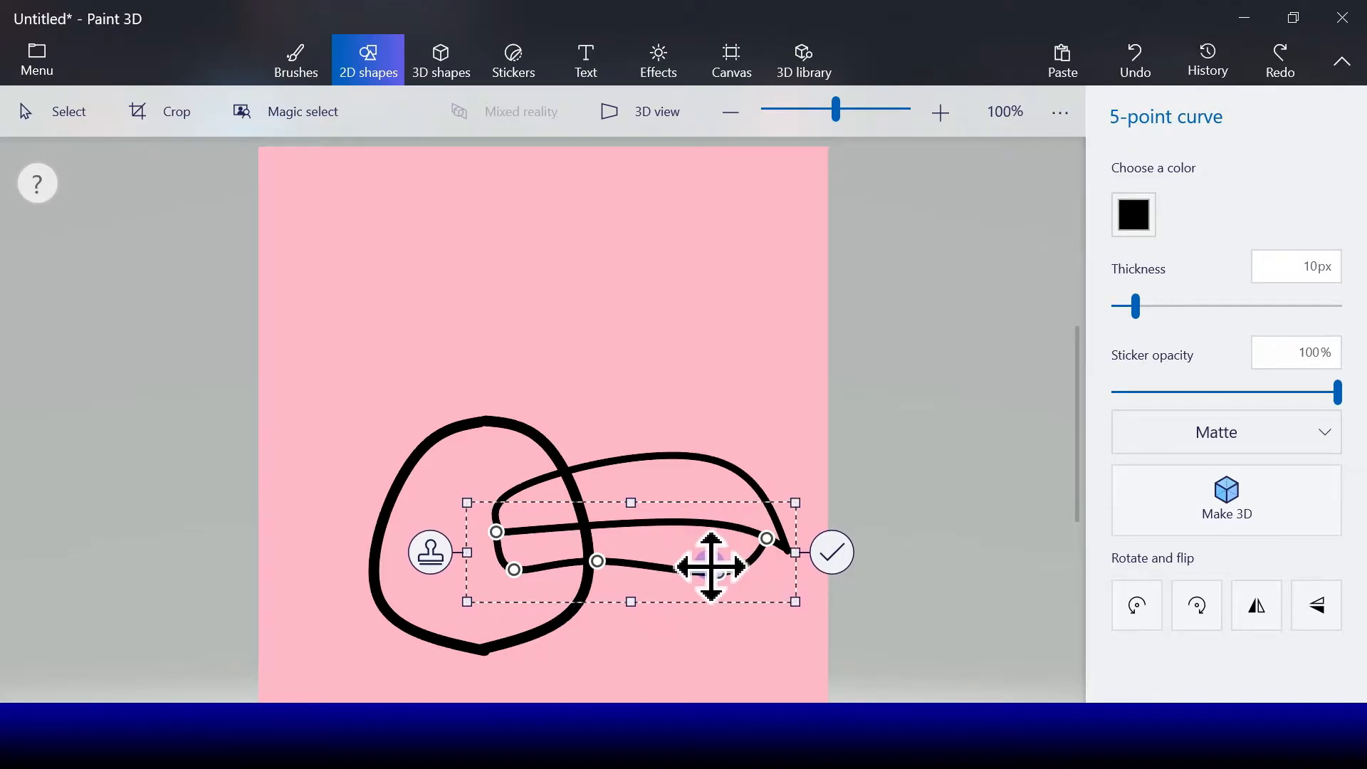
left_click(829, 552)
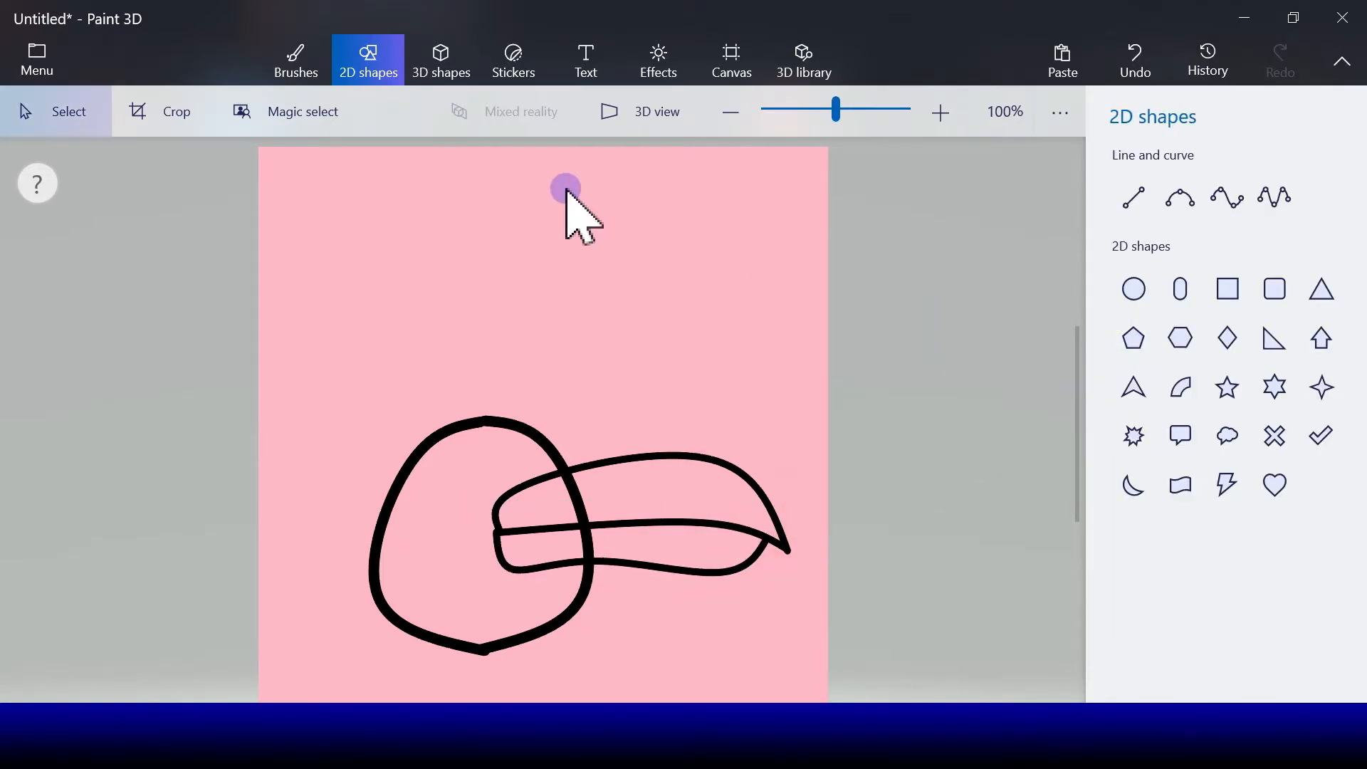
Erase the body outline inside the upper and lower beak by painting over it with an 11 px Marker in the canvas pink.
left_click(296, 68)
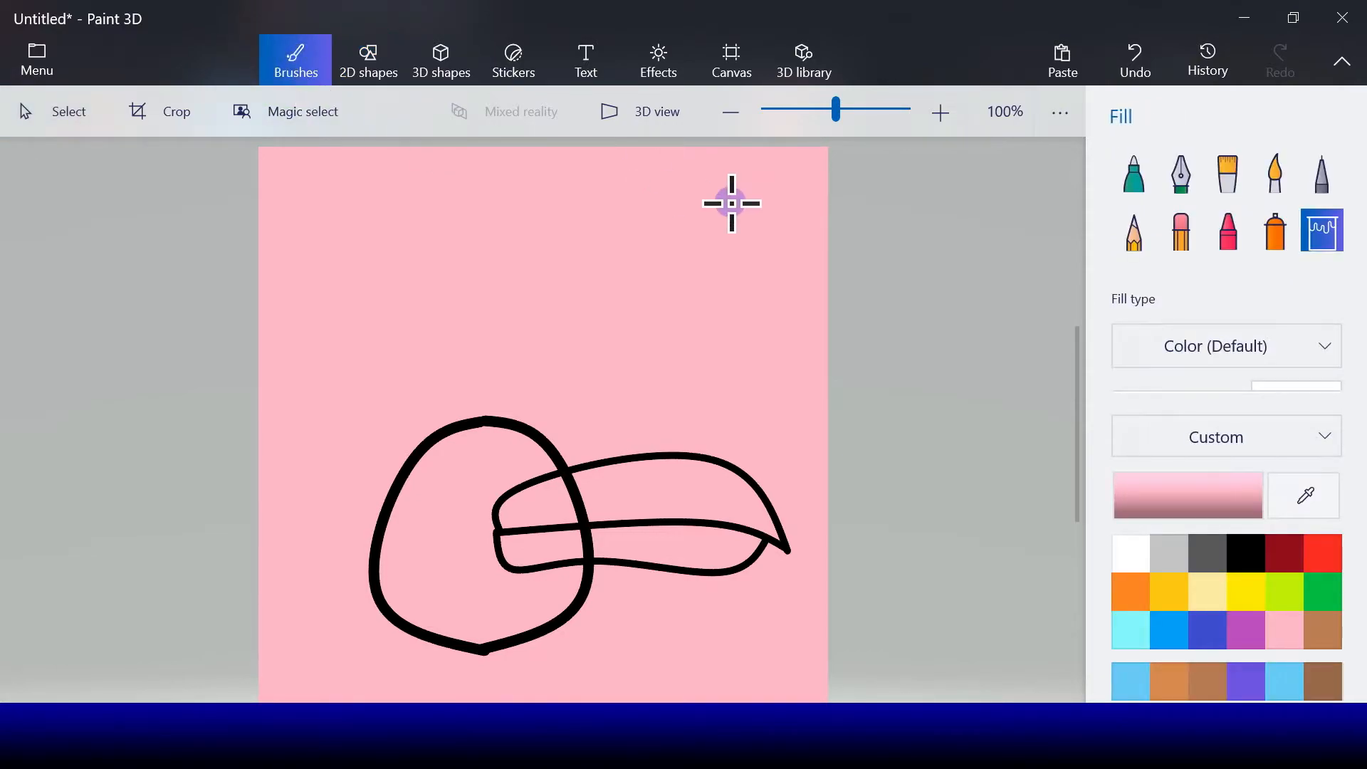
left_click(1136, 178)
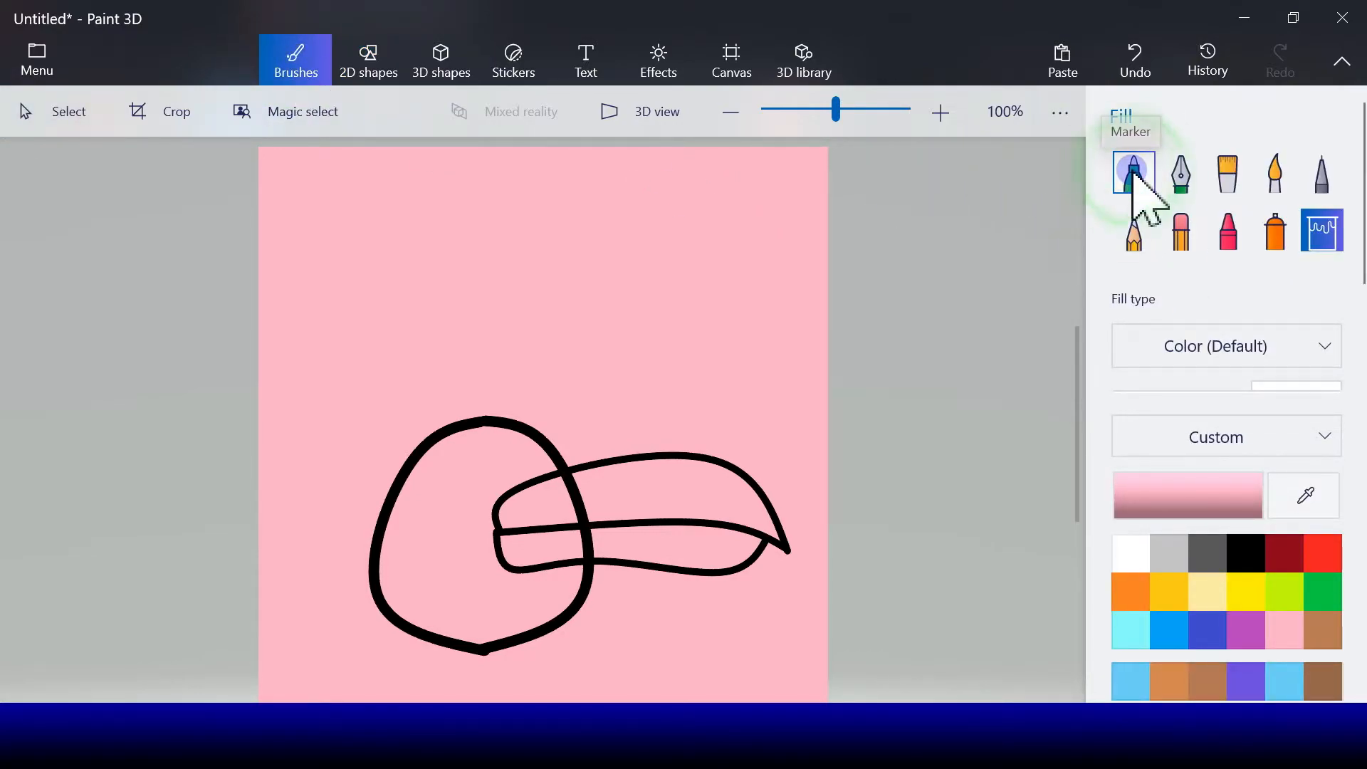
left_click(1214, 485)
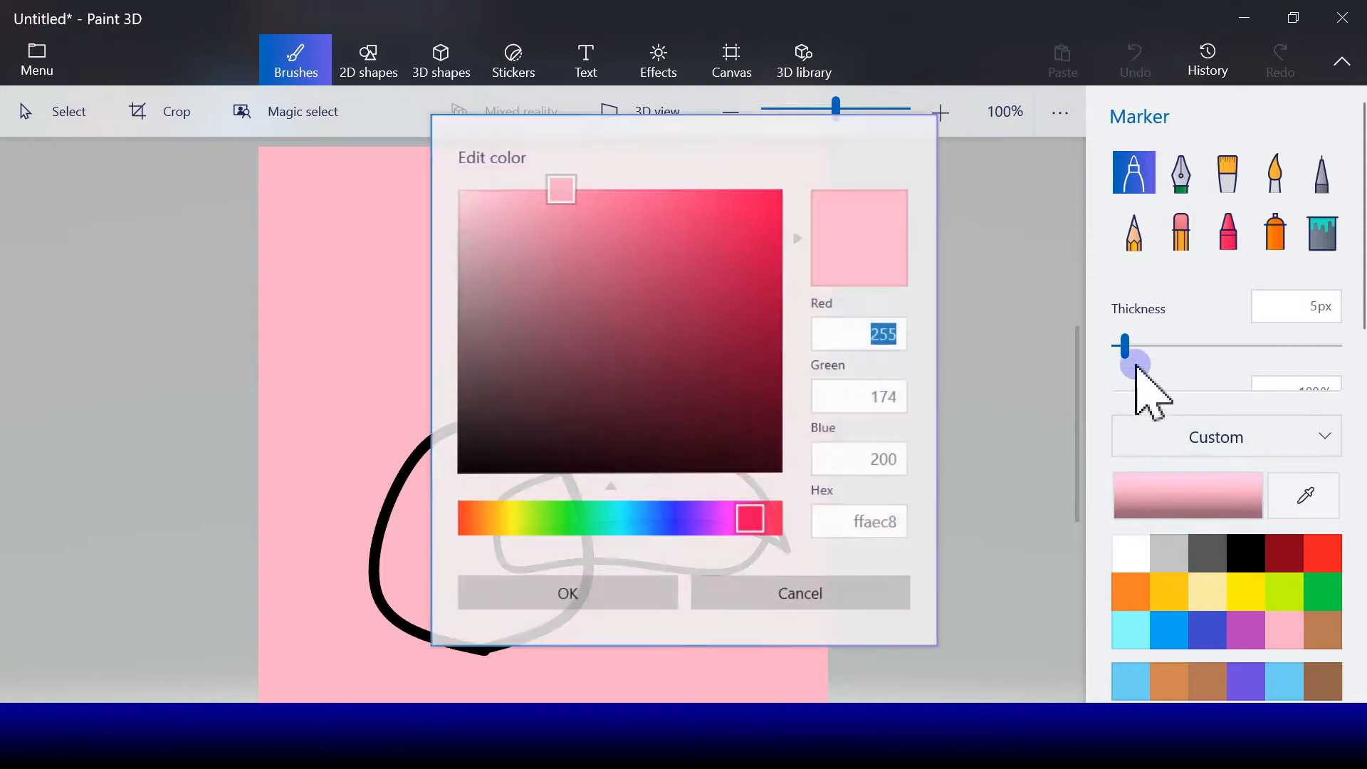
left_click(671, 587)
left_click_drag(1126, 346, 1141, 347)
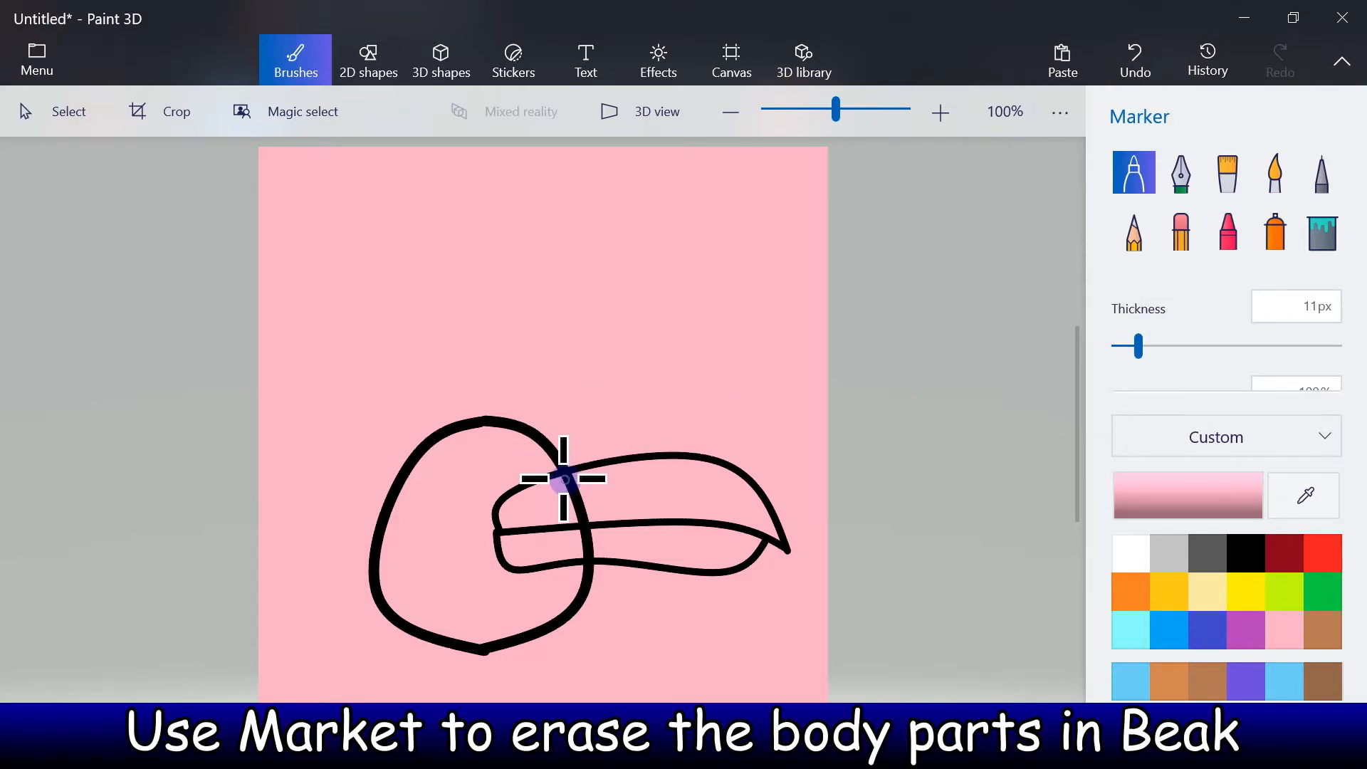
left_click_drag(564, 479, 577, 517)
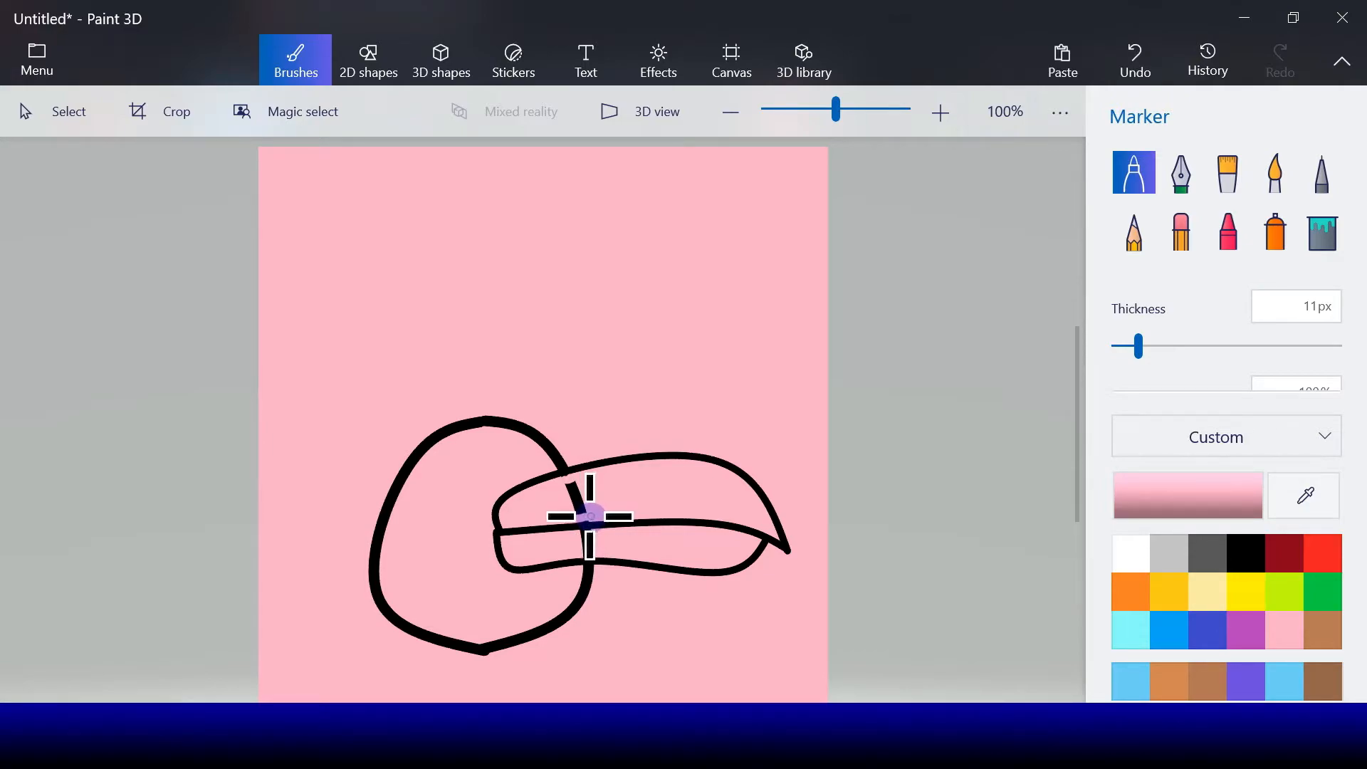
mouse_move(578, 531)
left_mouse_down()
mouse_move(596, 532)
mouse_move(580, 553)
mouse_move(606, 551)
left_mouse_up()
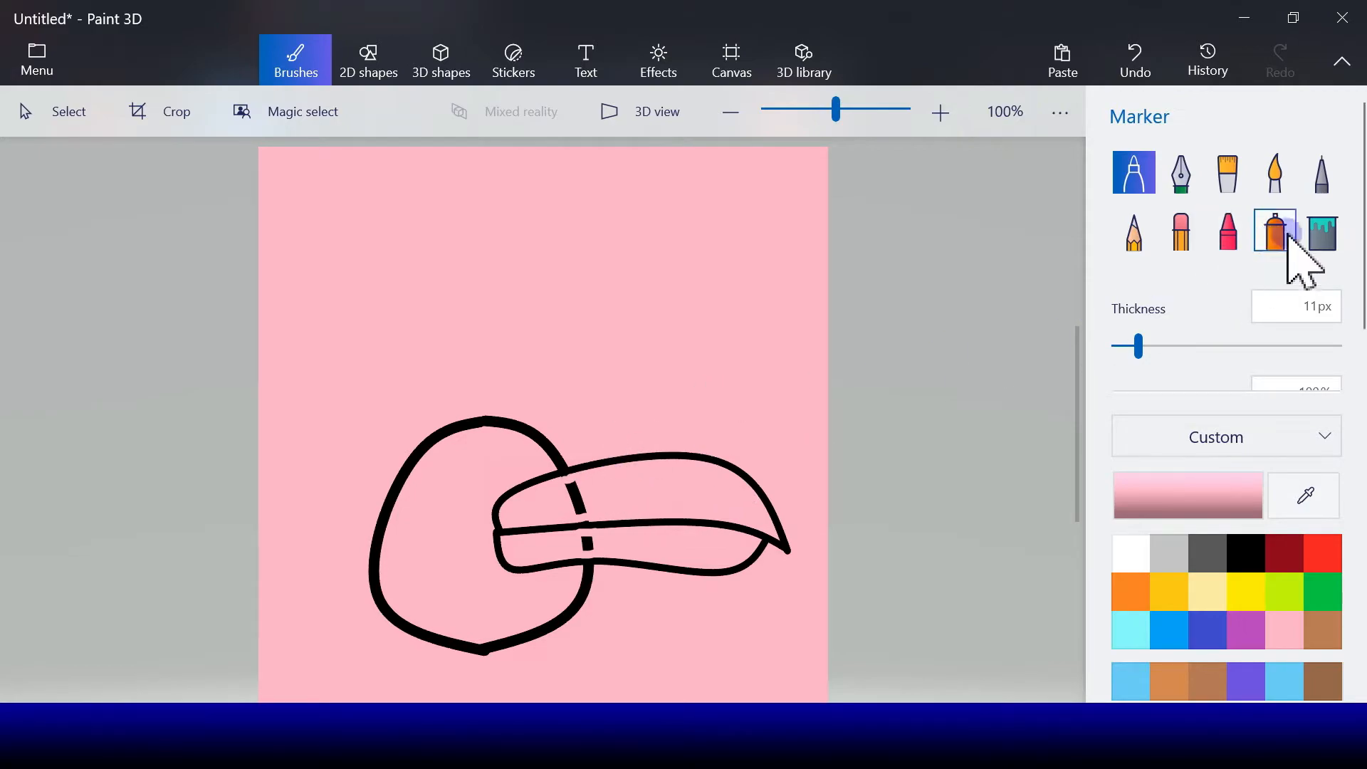
left_click(1319, 242)
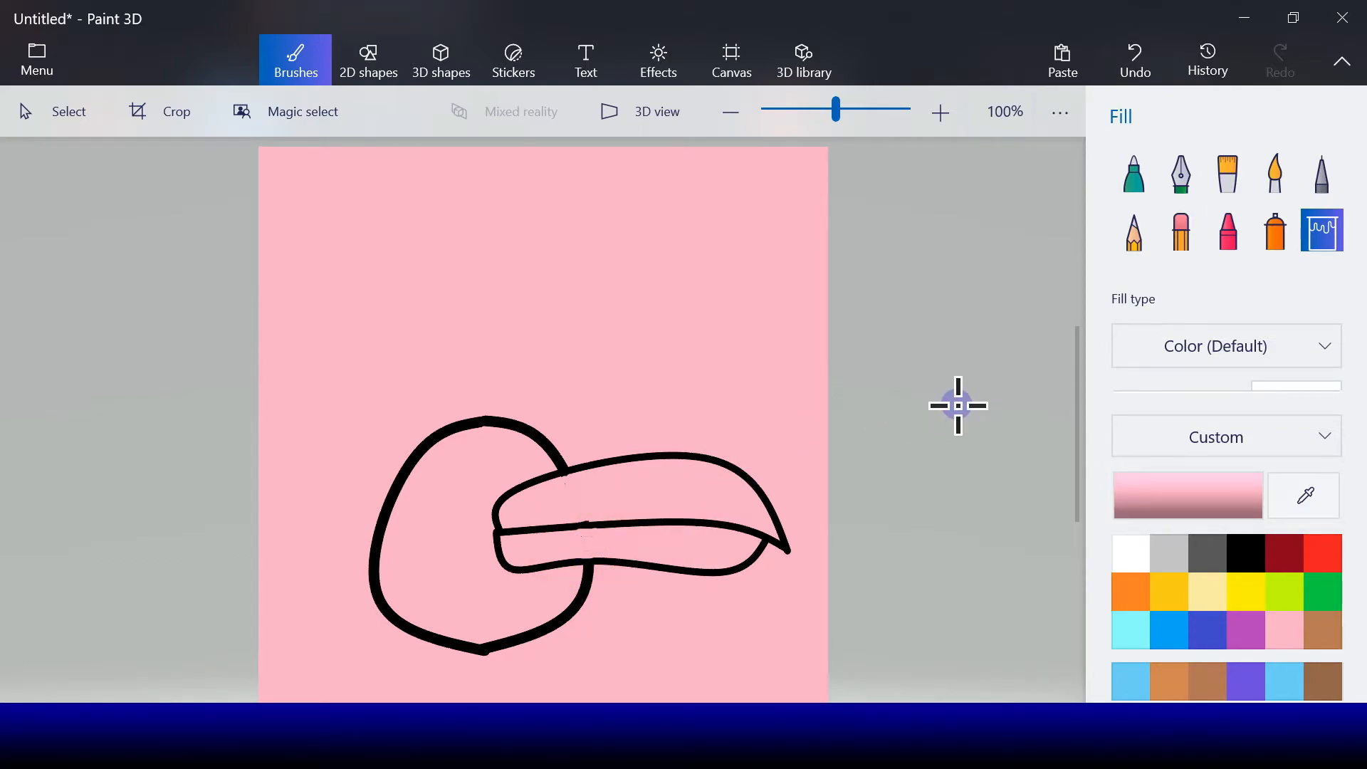
left_click(1133, 173)
mouse_move(568, 489)
left_mouse_down()
mouse_move(595, 510)
mouse_move(577, 513)
left_mouse_up()
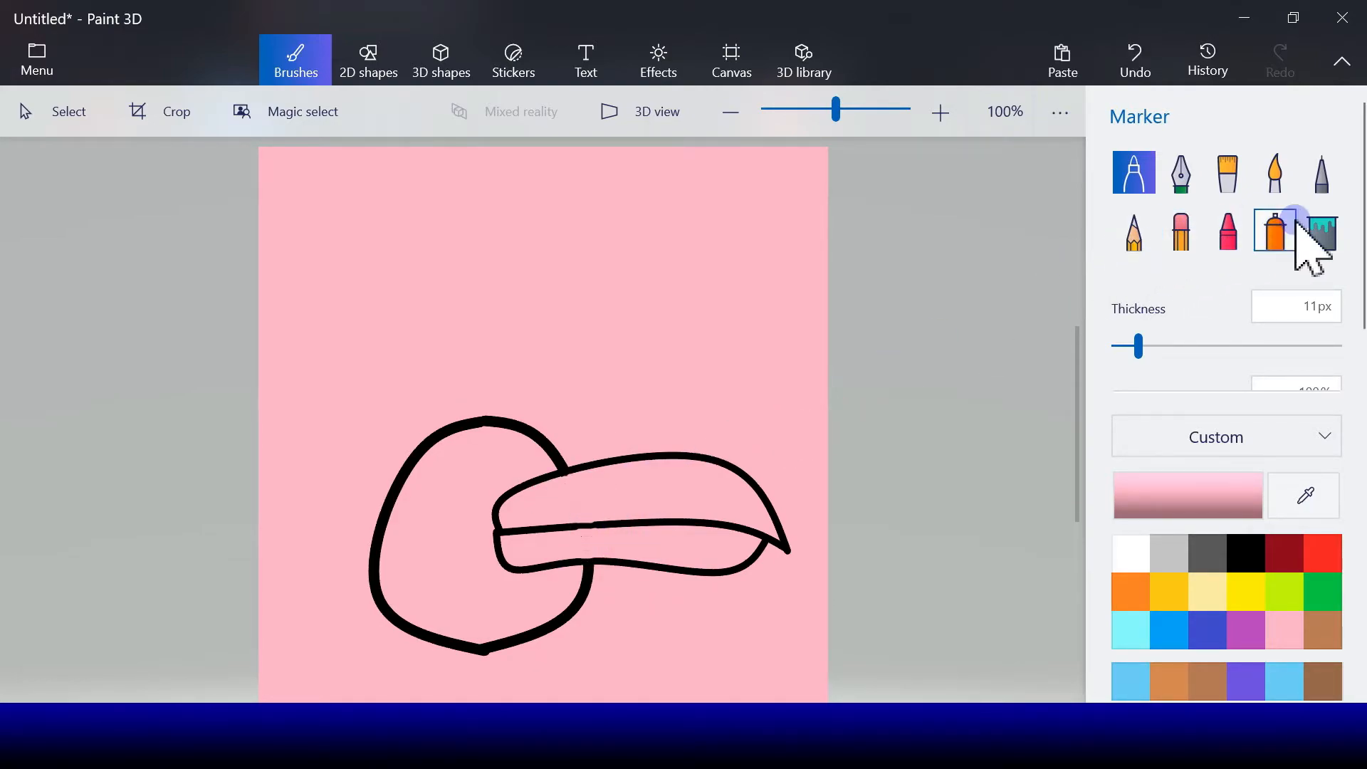
Set the Fill colour to orange, and draw a gold 10 px 3-point curve inside the upper beak, following its top edge to the tip.
left_click(1318, 231)
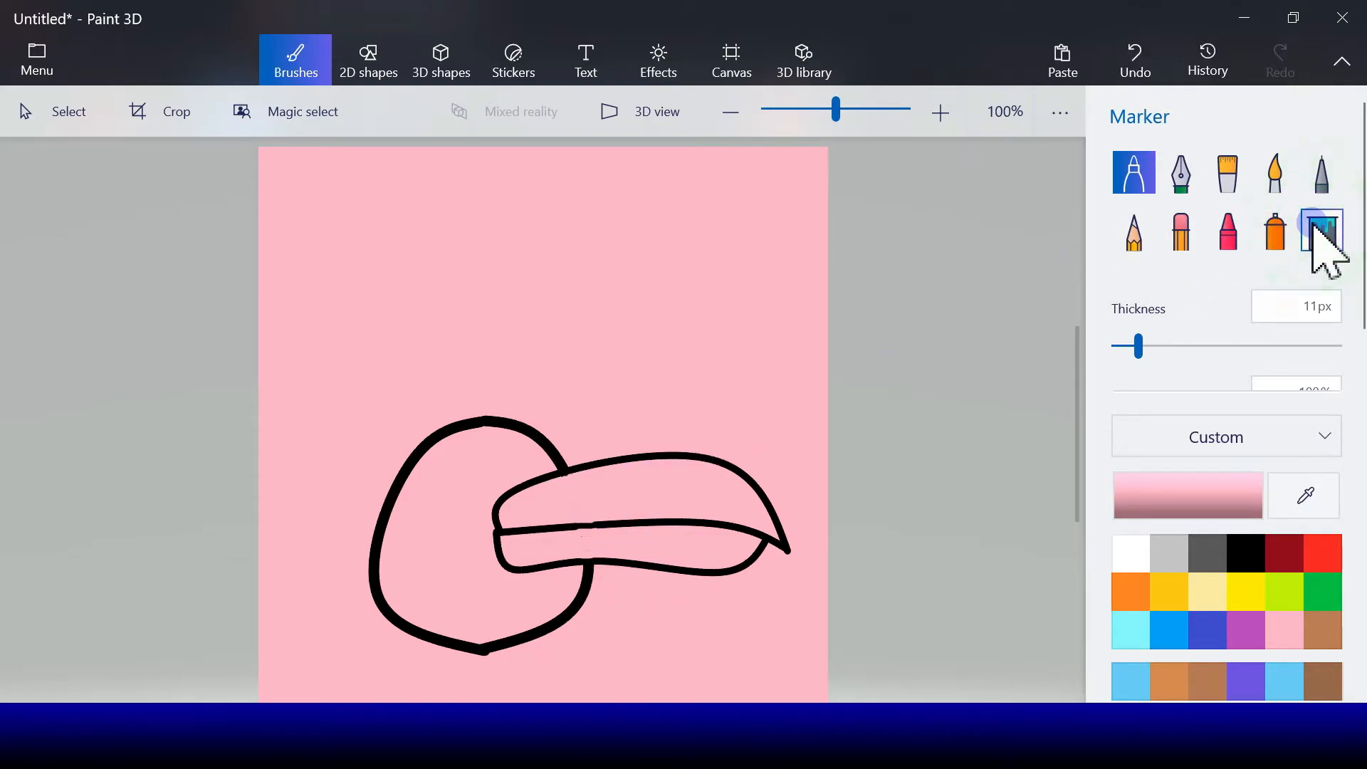
left_click(1135, 592)
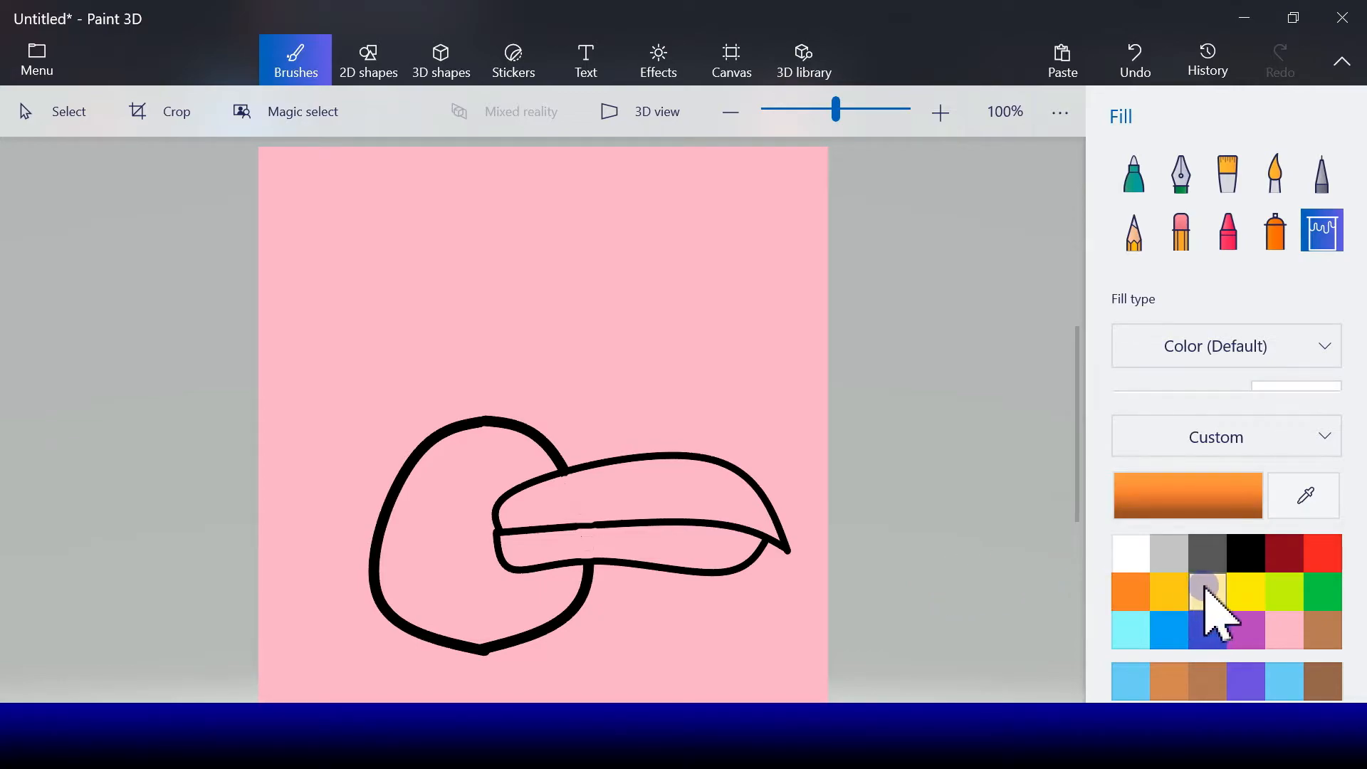
left_click(364, 39)
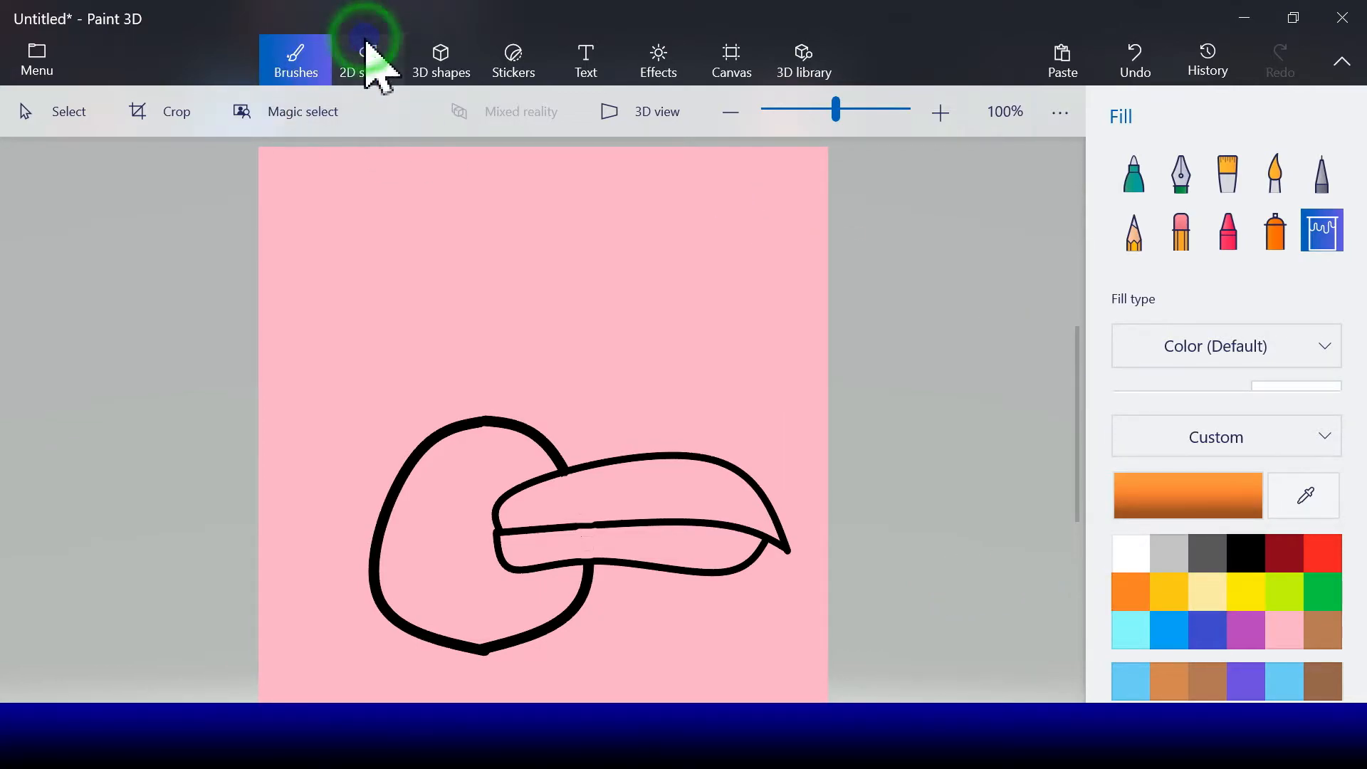
left_click(1188, 210)
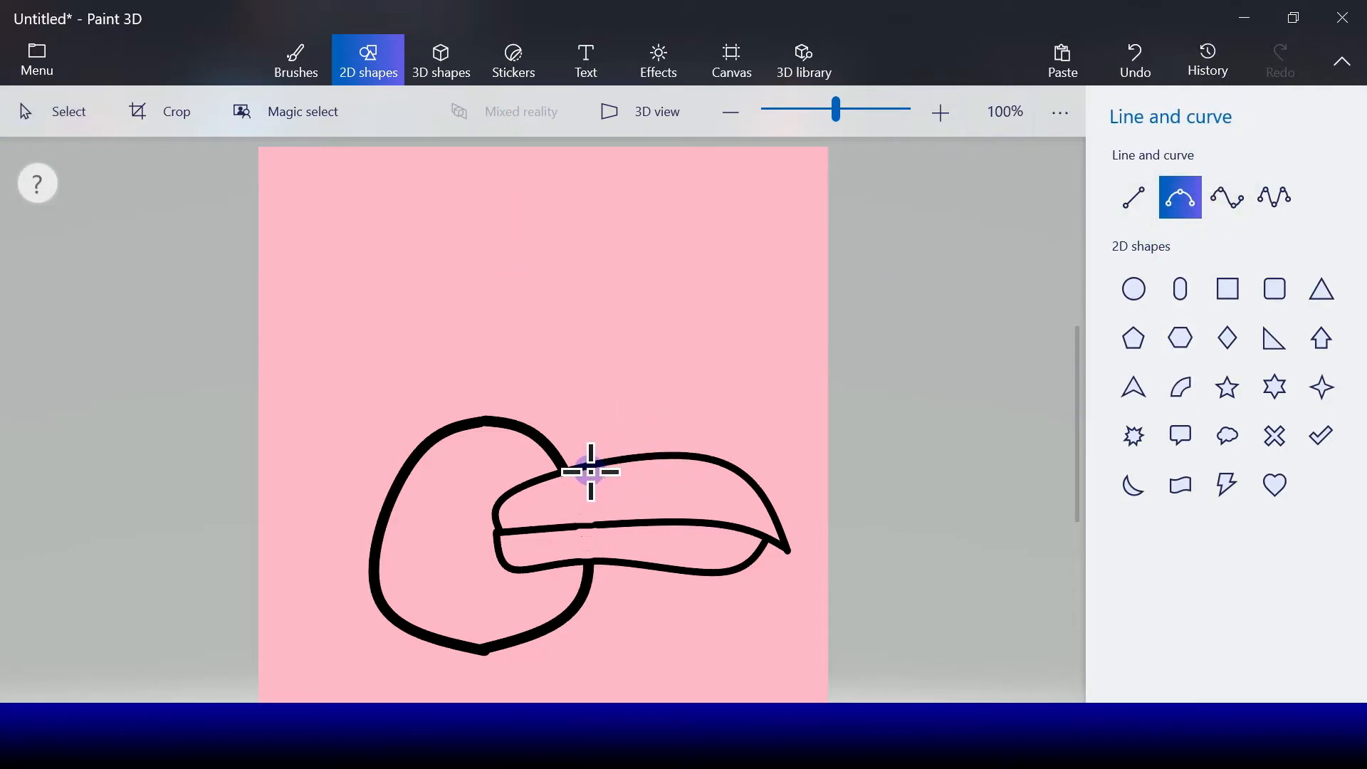
left_click_drag(591, 472, 760, 528)
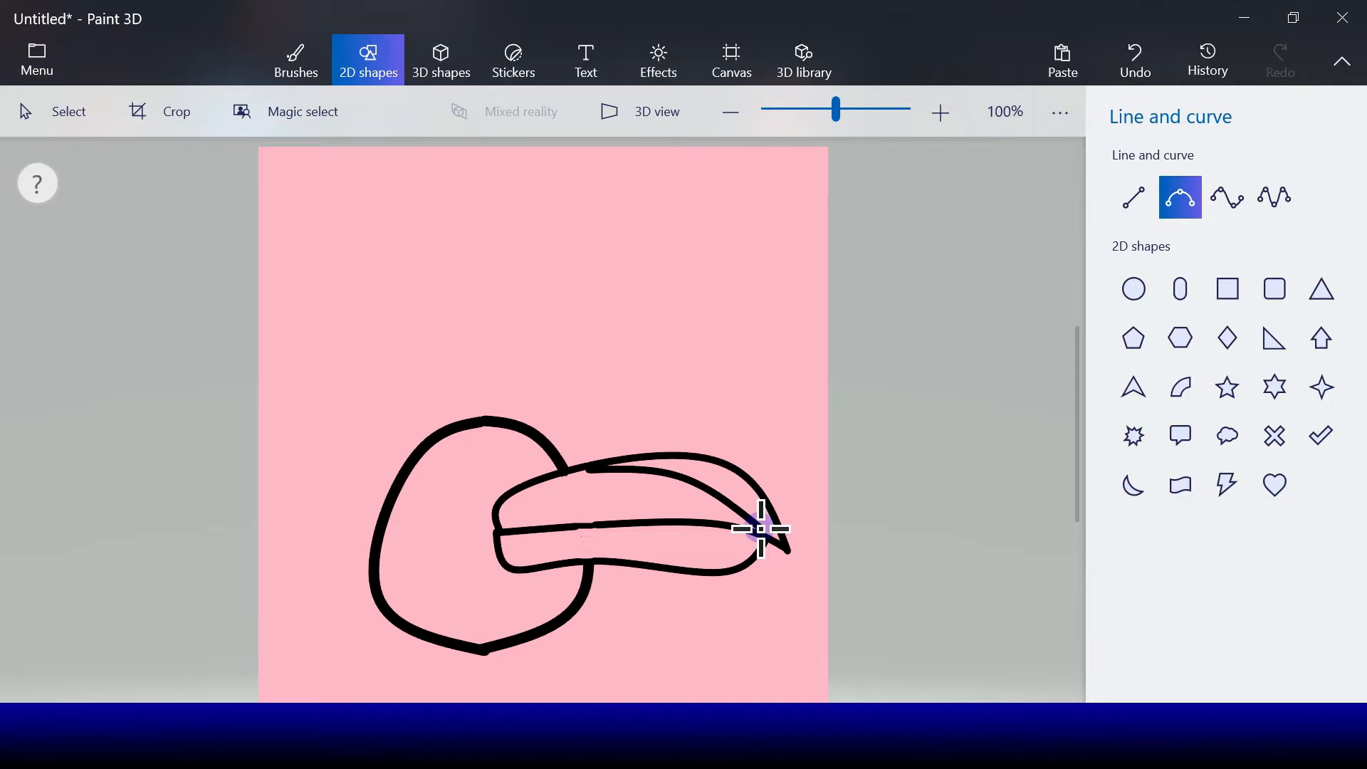
left_click_drag(760, 528, 761, 528)
left_click_drag(701, 477, 704, 473)
left_click(1132, 222)
left_click(1136, 343)
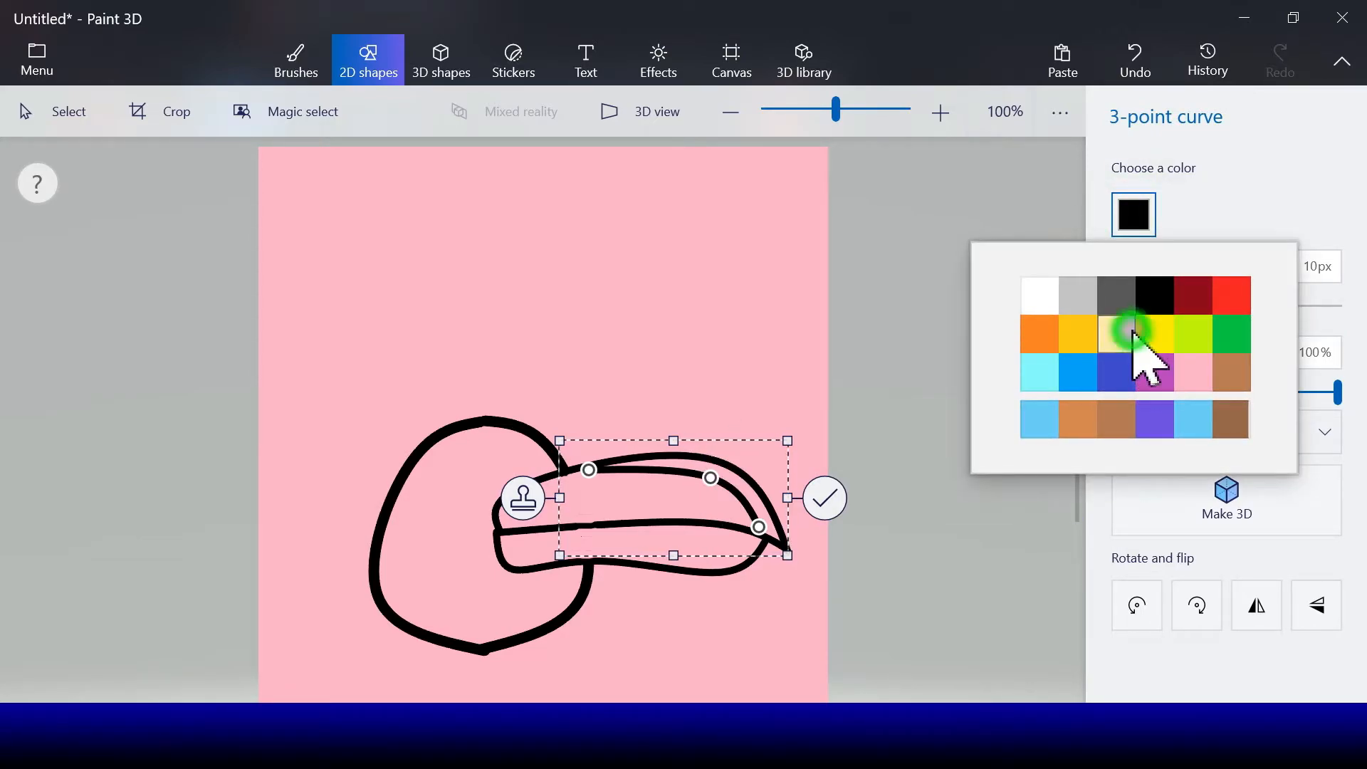
left_click(1134, 213)
left_click(1078, 332)
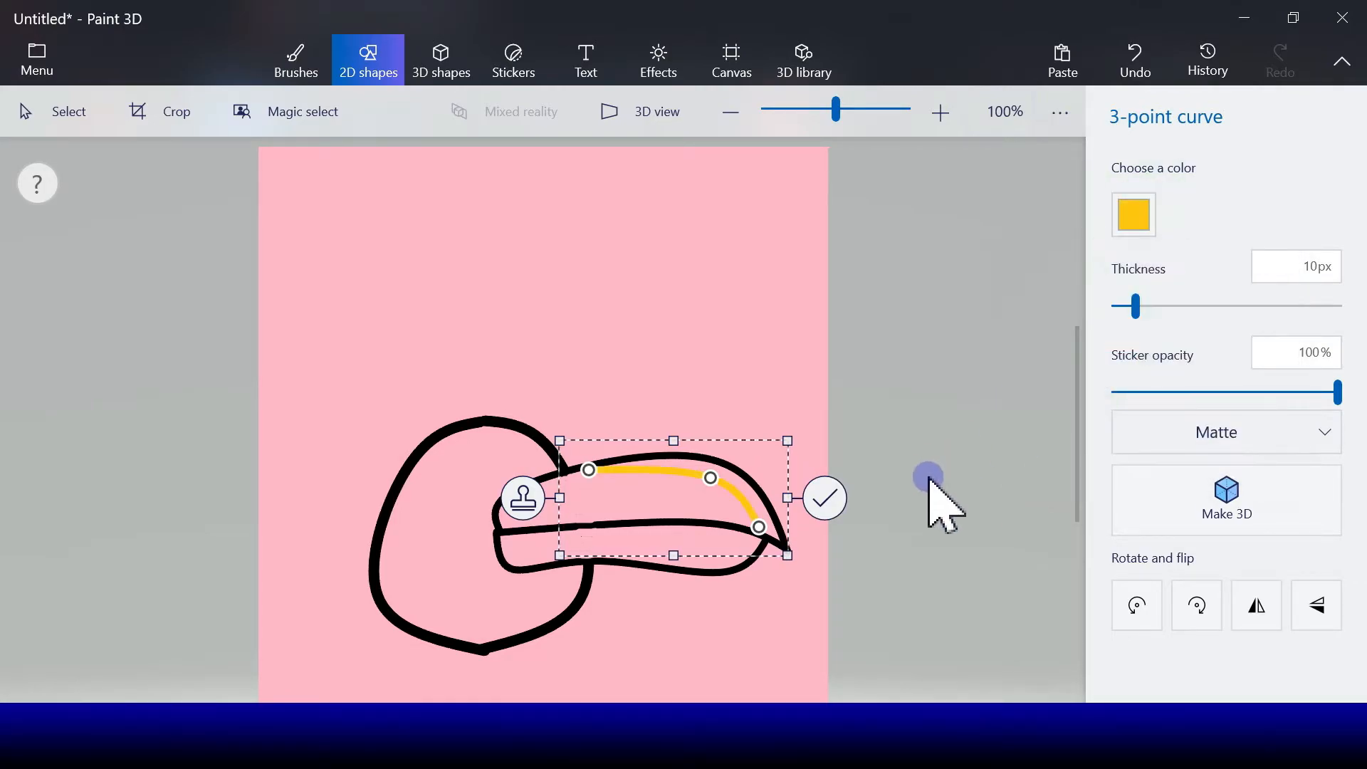
left_click(828, 502)
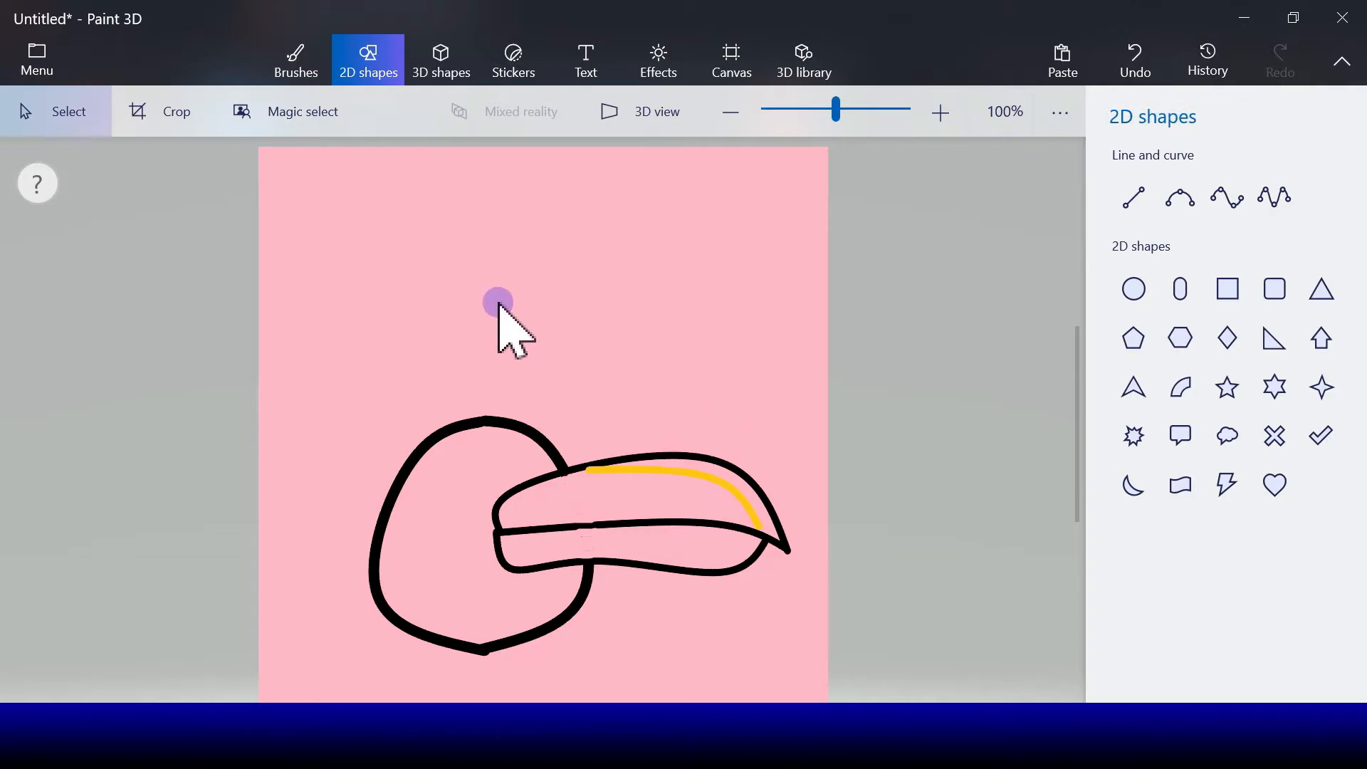
Fill the upper and lower beak with orange and the highlight strip along the upper beak's top edge with gold.
left_click(307, 68)
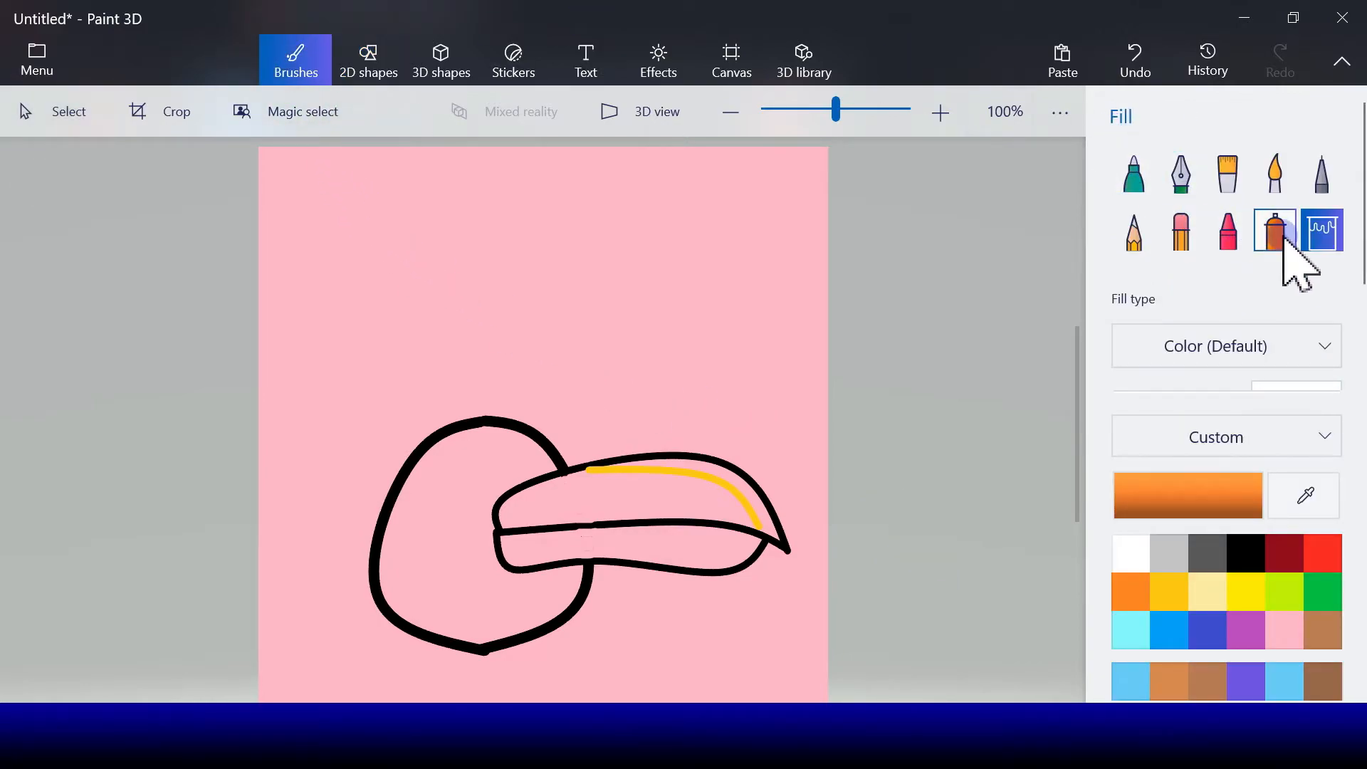
left_click(605, 497)
left_click(647, 548)
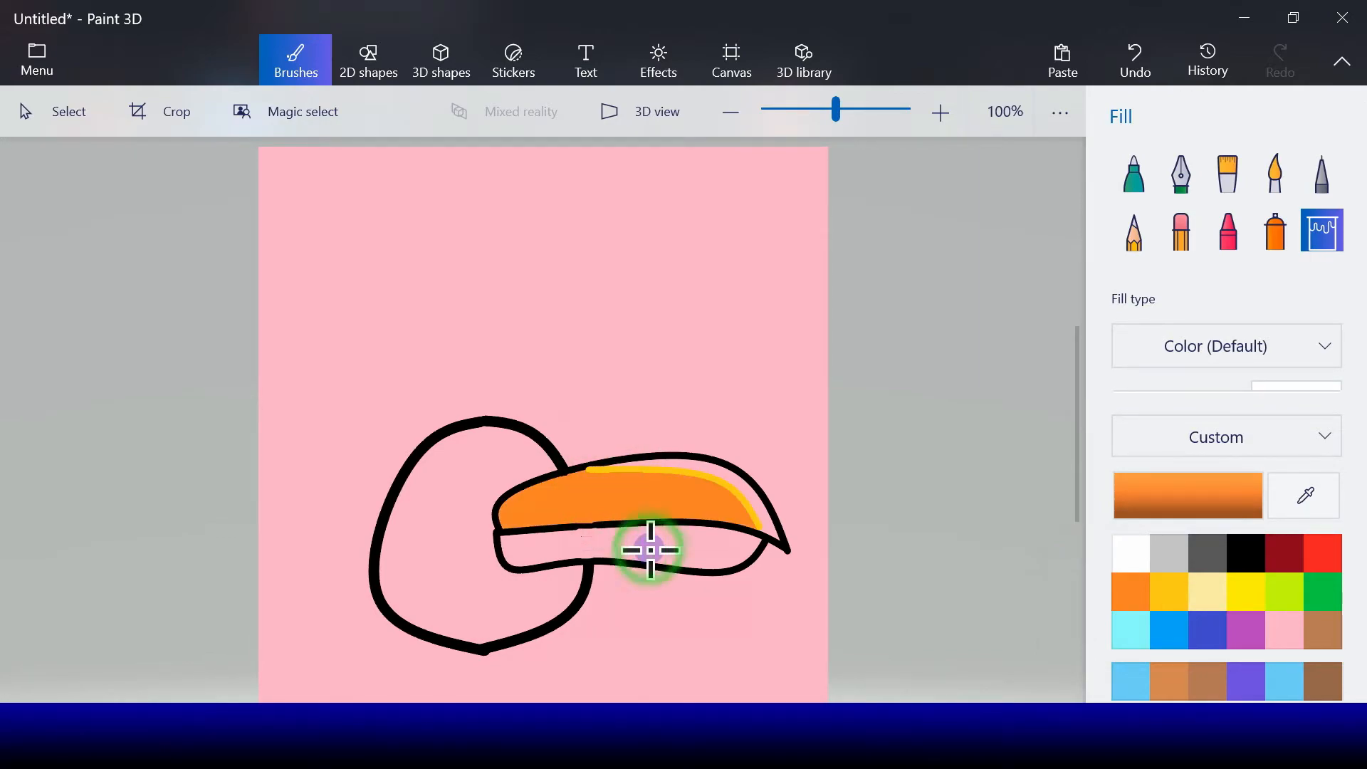
left_click(1168, 594)
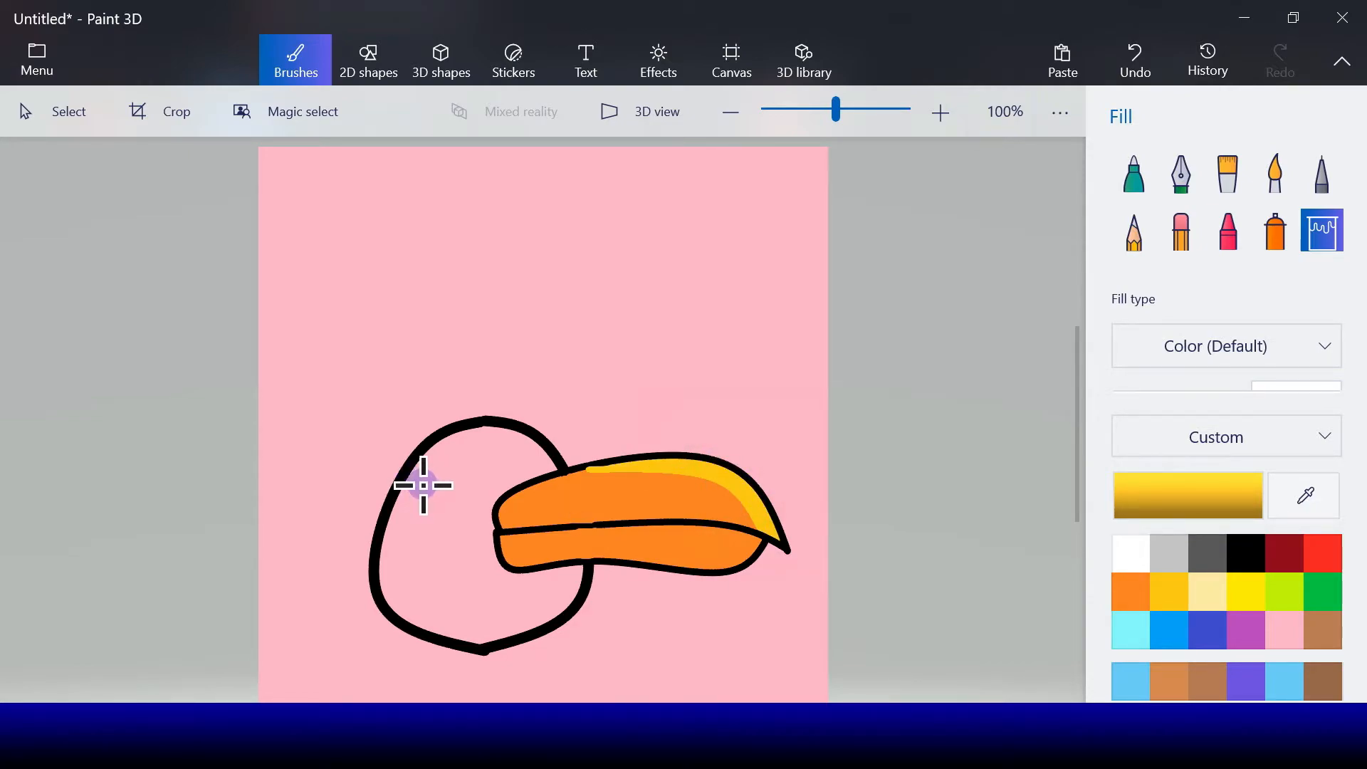
Draw a circle for the eye inside the body, just left of the beak's base.
left_click(369, 60)
left_click(1133, 288)
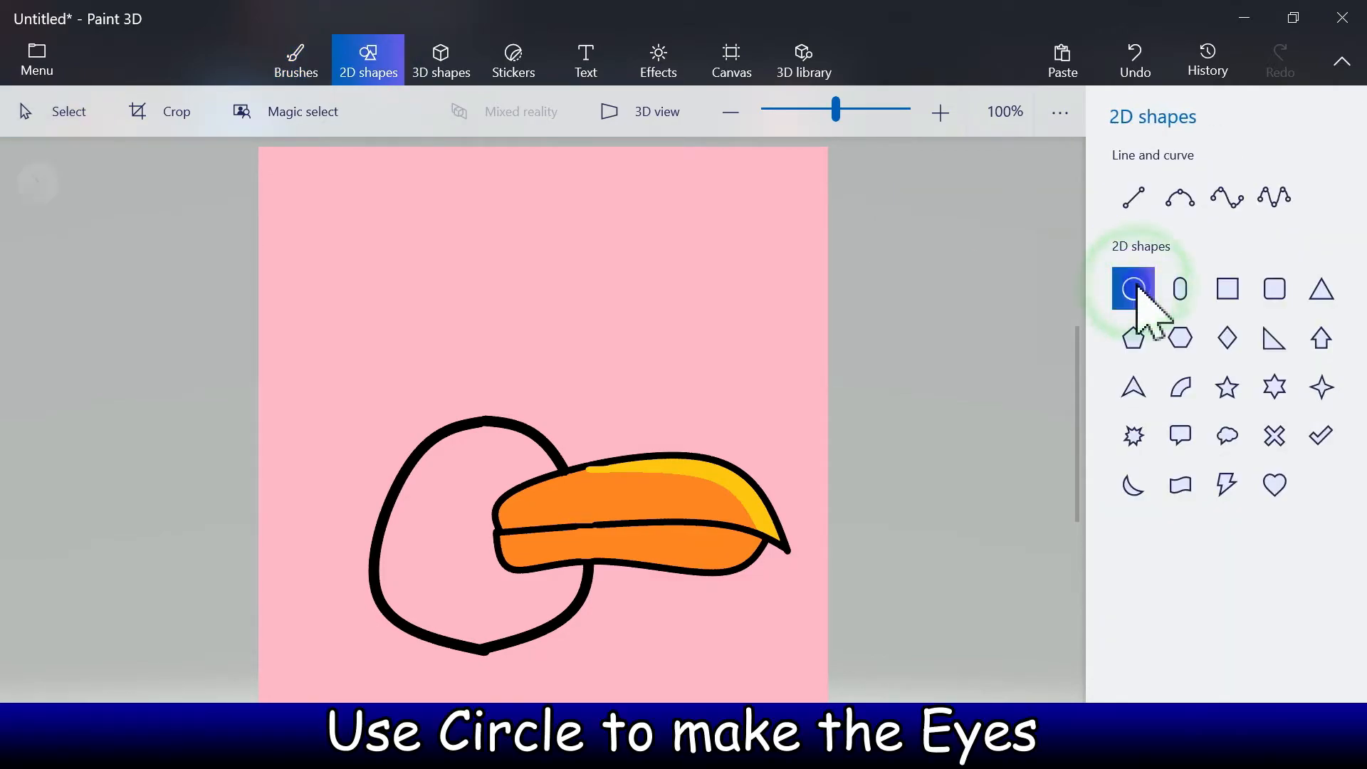
left_click_drag(426, 487, 477, 530)
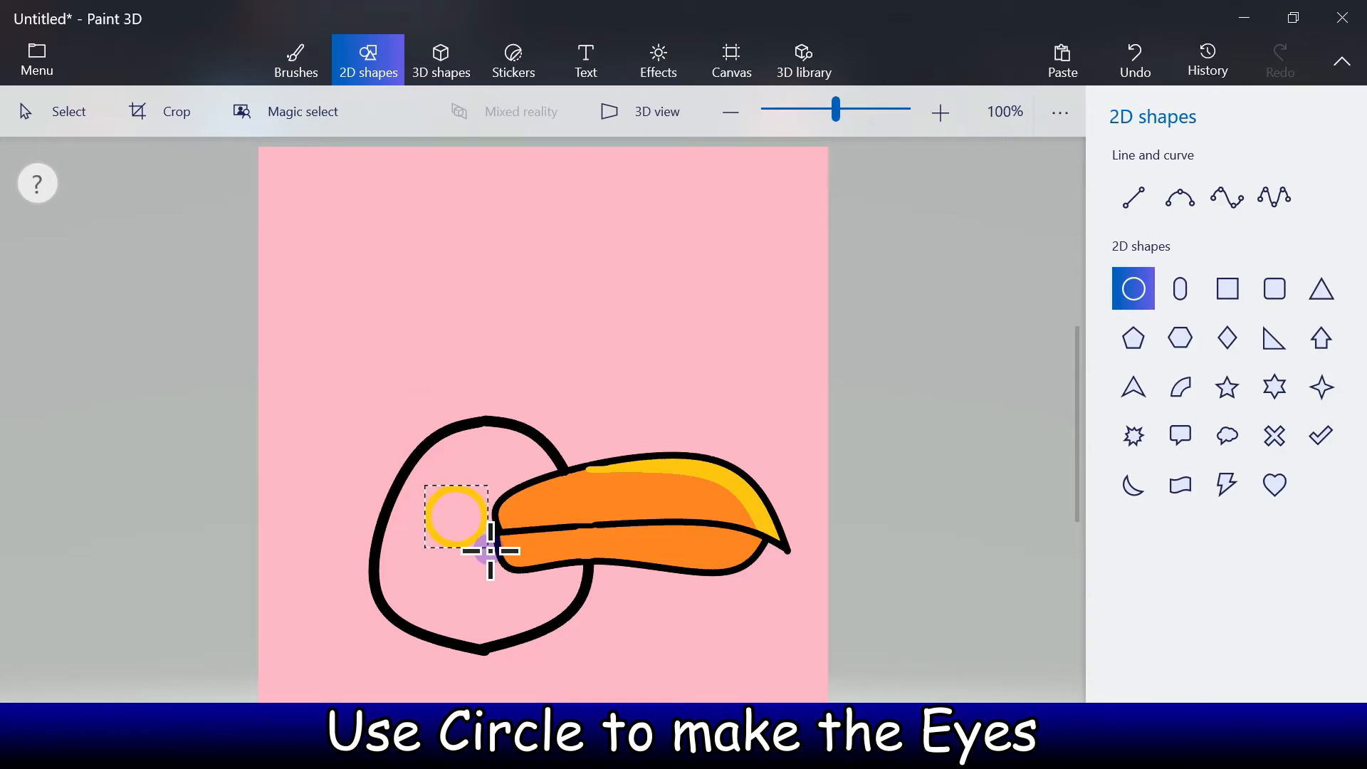
left_click_drag(494, 549, 493, 550)
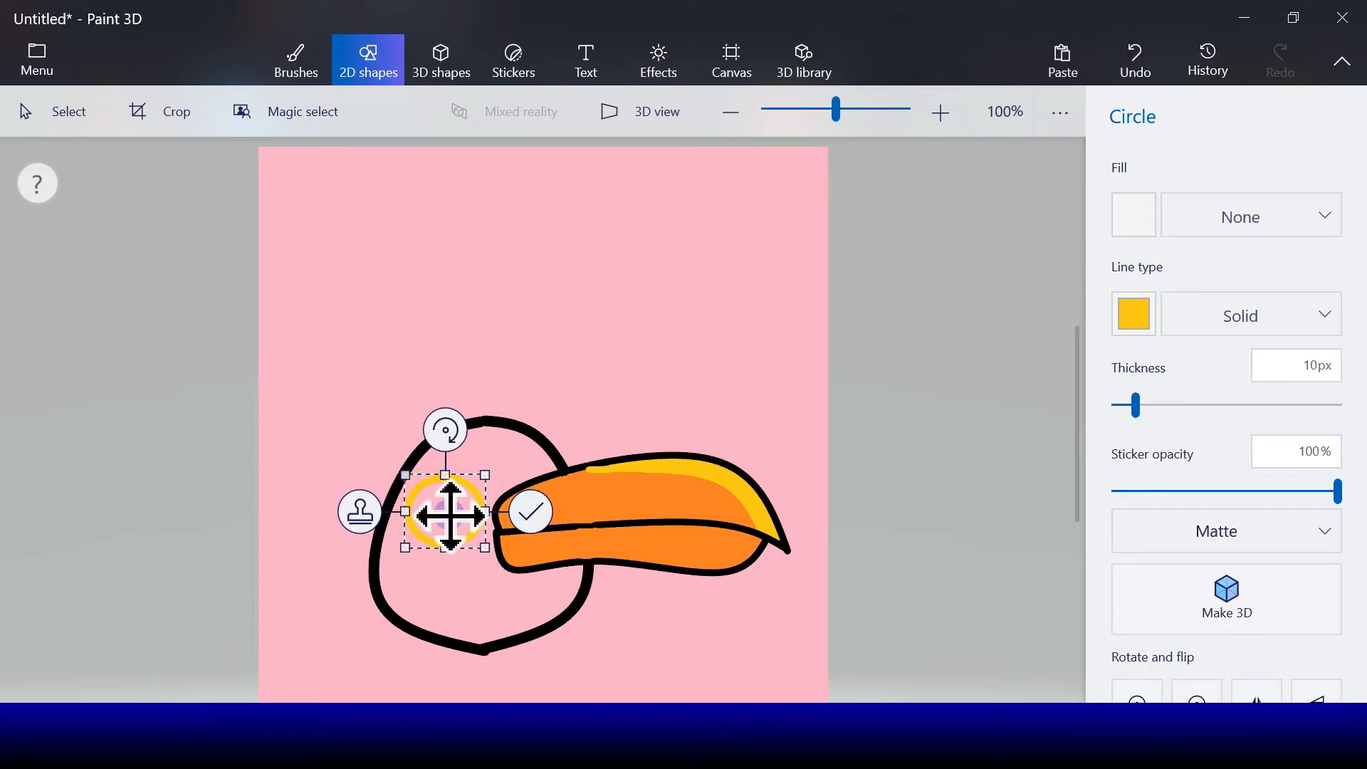
Give the eye circle a white fill and a black 5 px outline, and place it slightly higher beside the beak.
left_click(1128, 214)
left_click(1041, 292)
left_click(1133, 312)
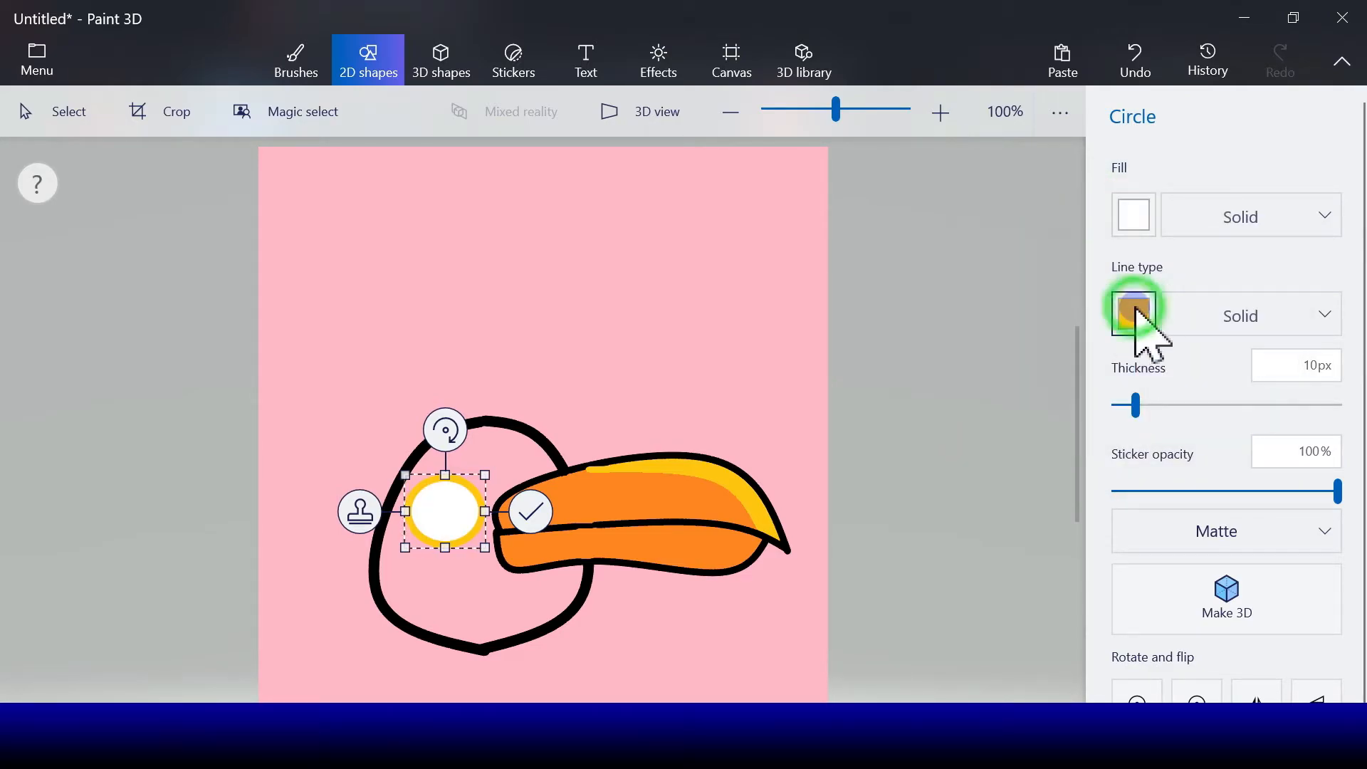
left_click(1149, 394)
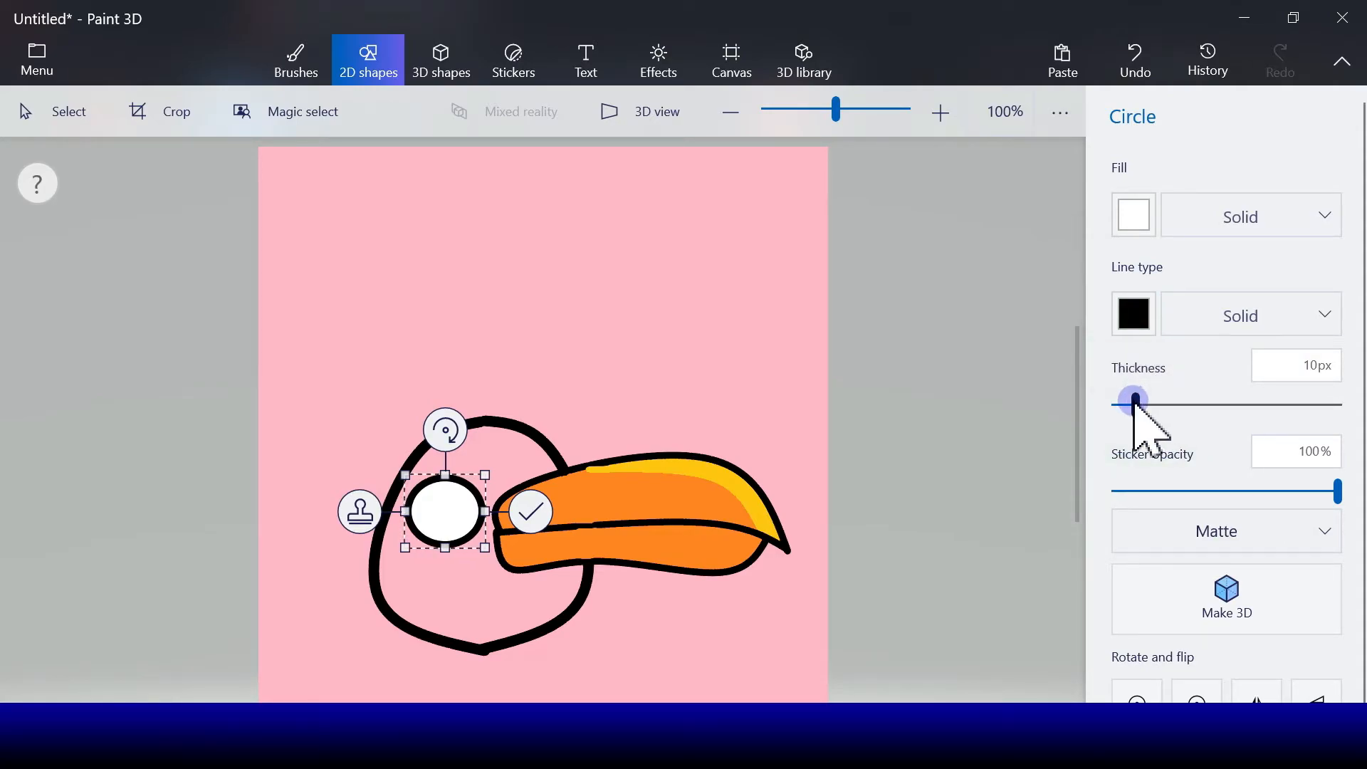
left_click_drag(1135, 402, 1123, 405)
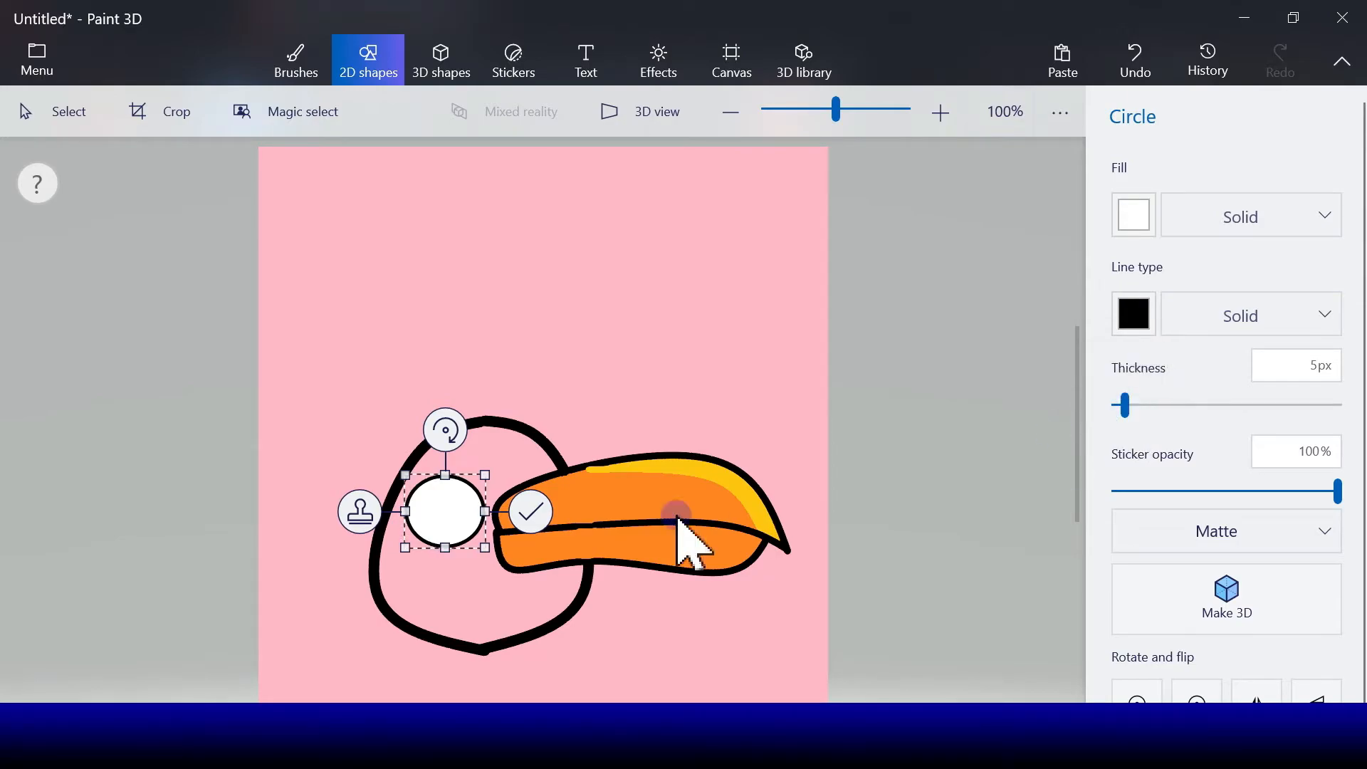
left_click_drag(467, 516, 467, 514)
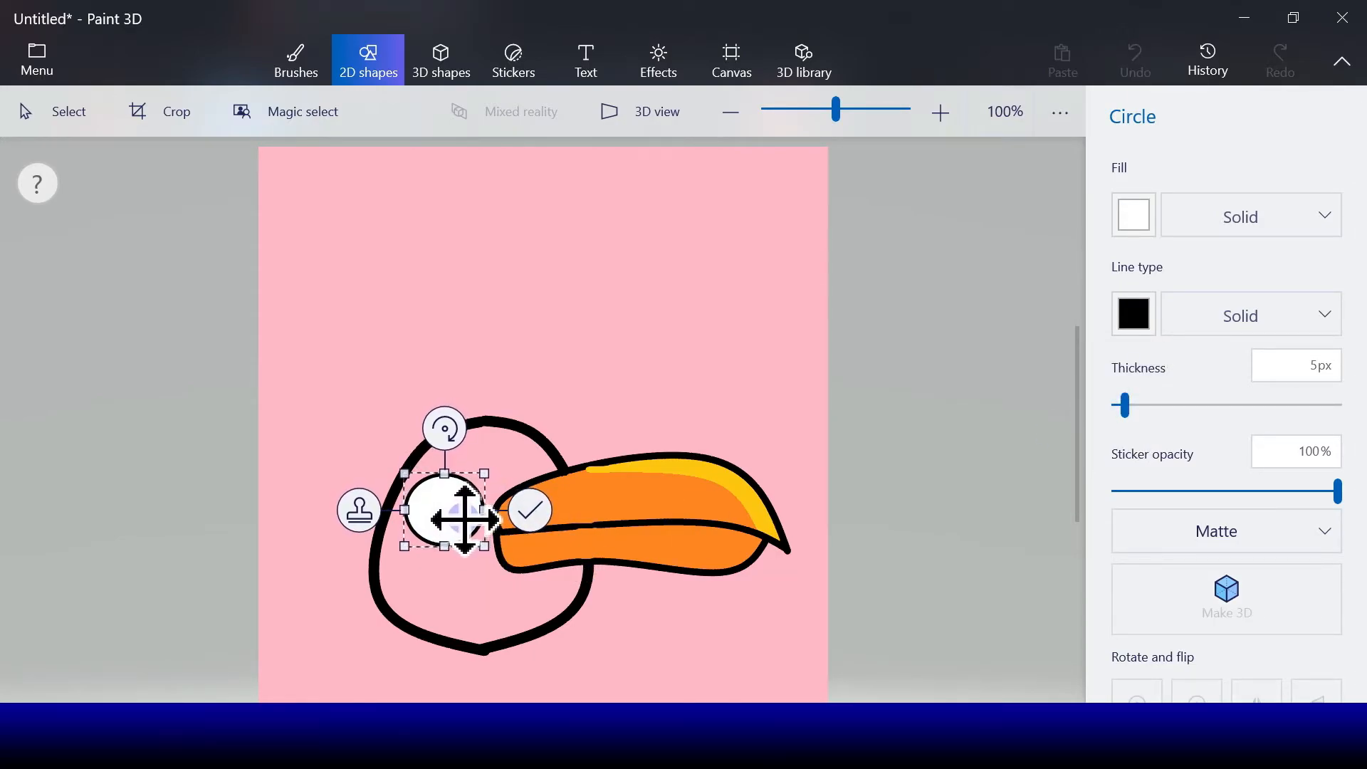
left_click(525, 515)
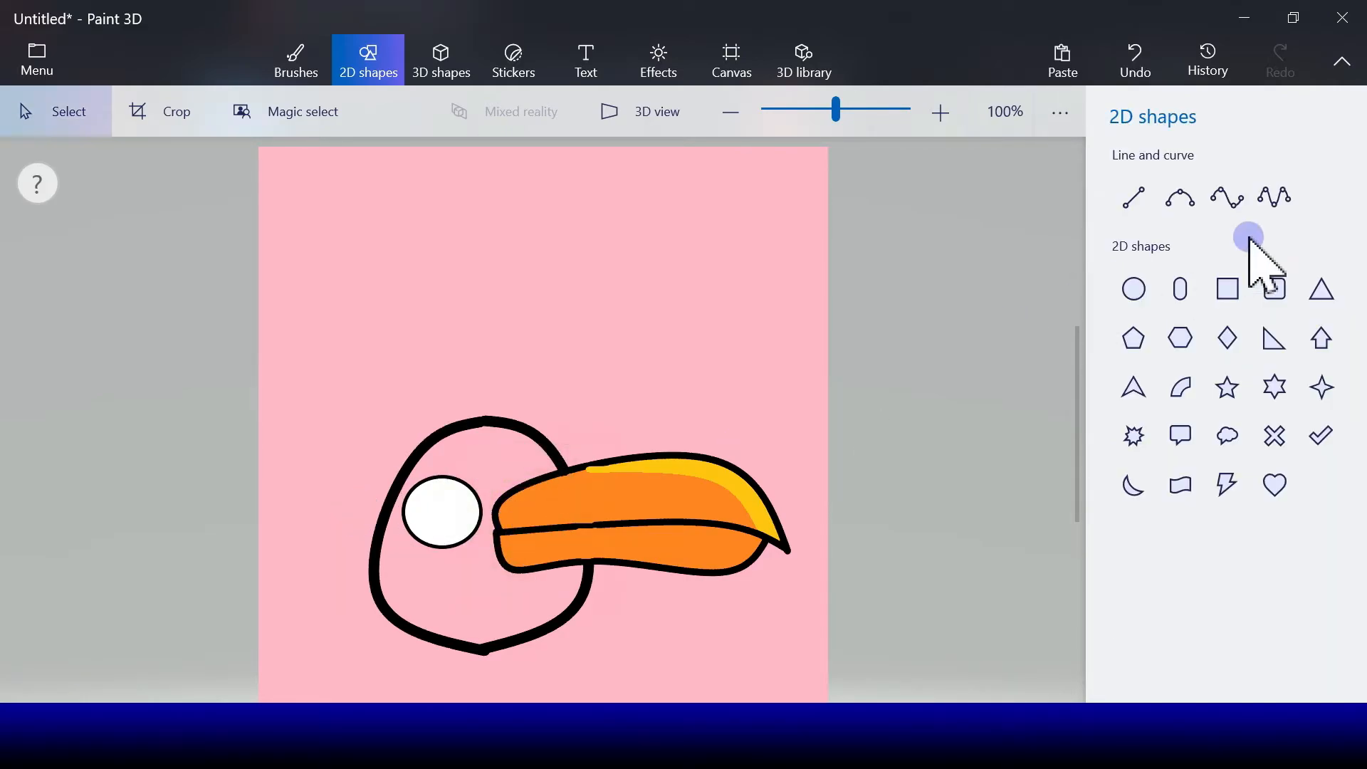
Add a small circle with black fill and black 5 px outline as the pupil on the eye's right side.
left_click(1134, 290)
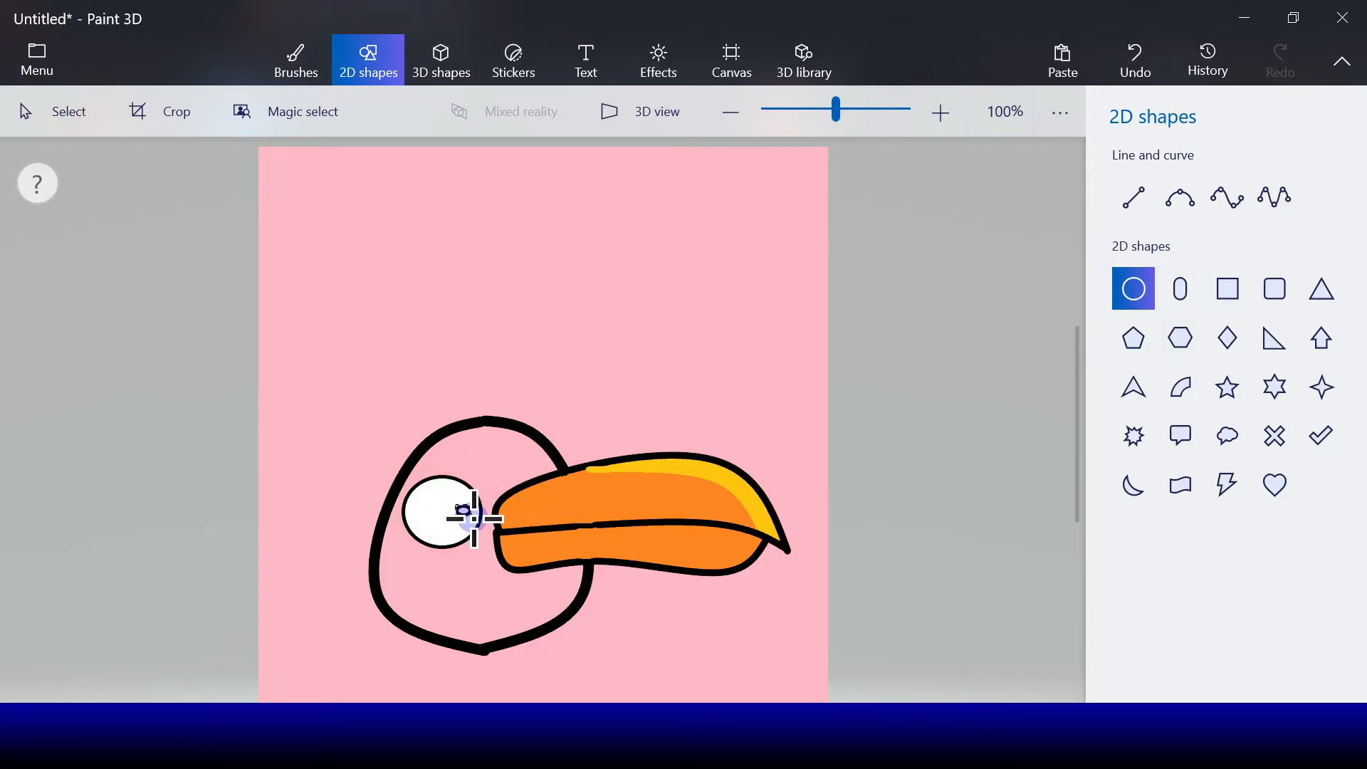
left_click_drag(472, 522, 472, 521)
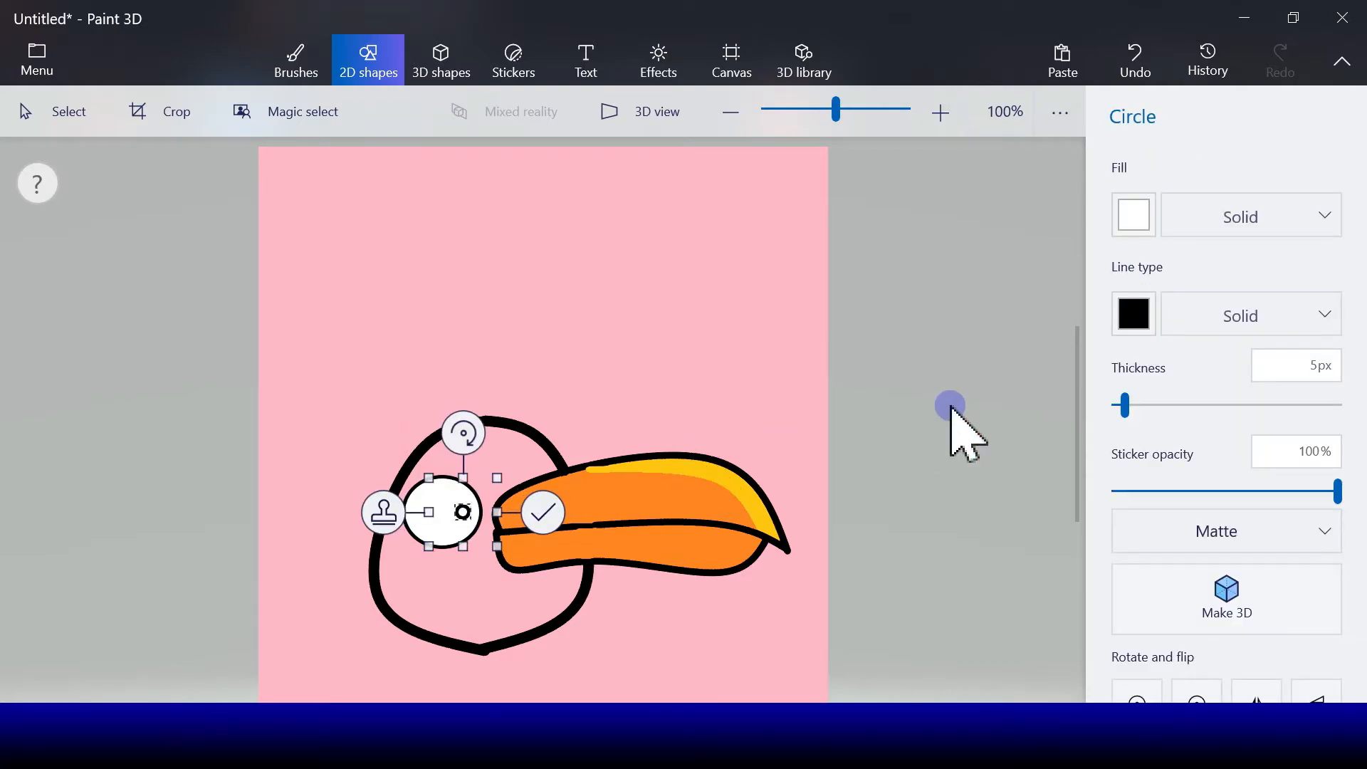
left_click(1125, 218)
left_click(1152, 292)
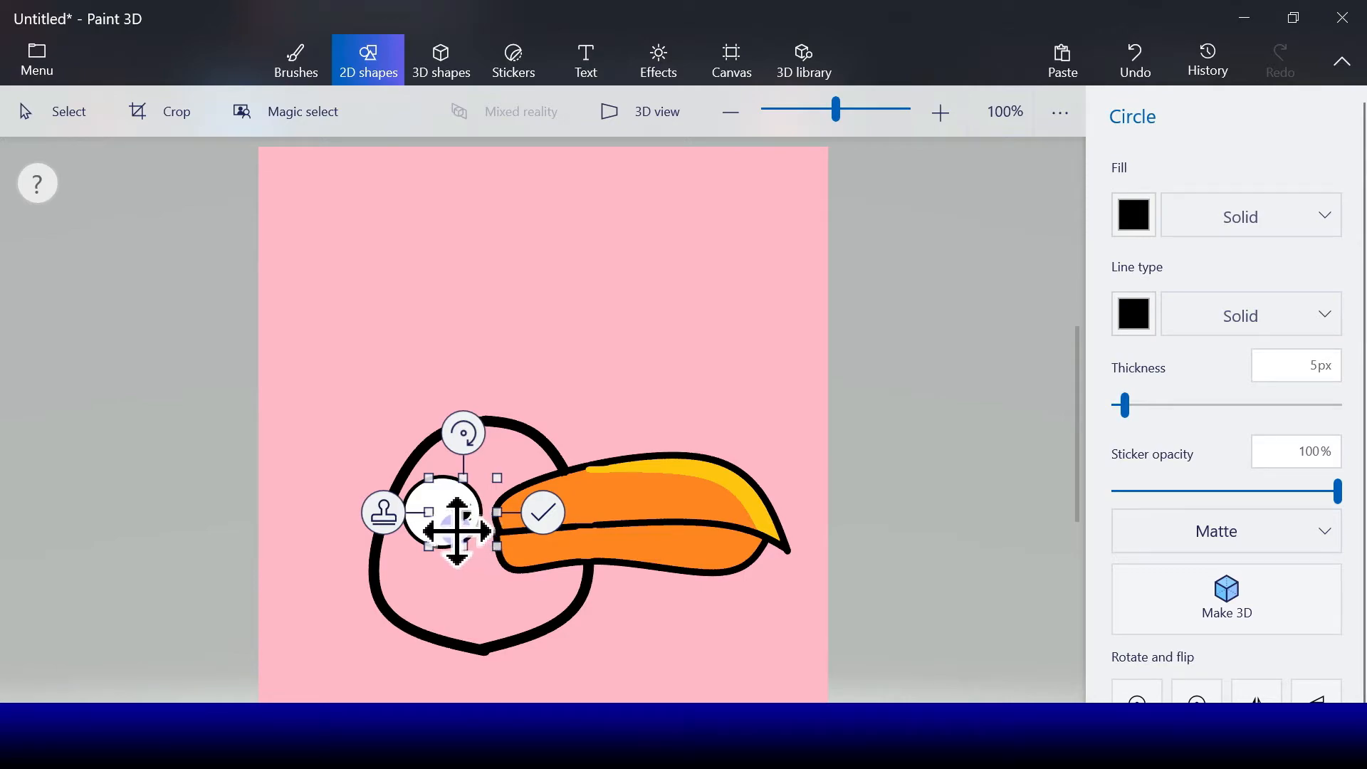
left_click_drag(446, 528, 445, 525)
left_click(541, 512)
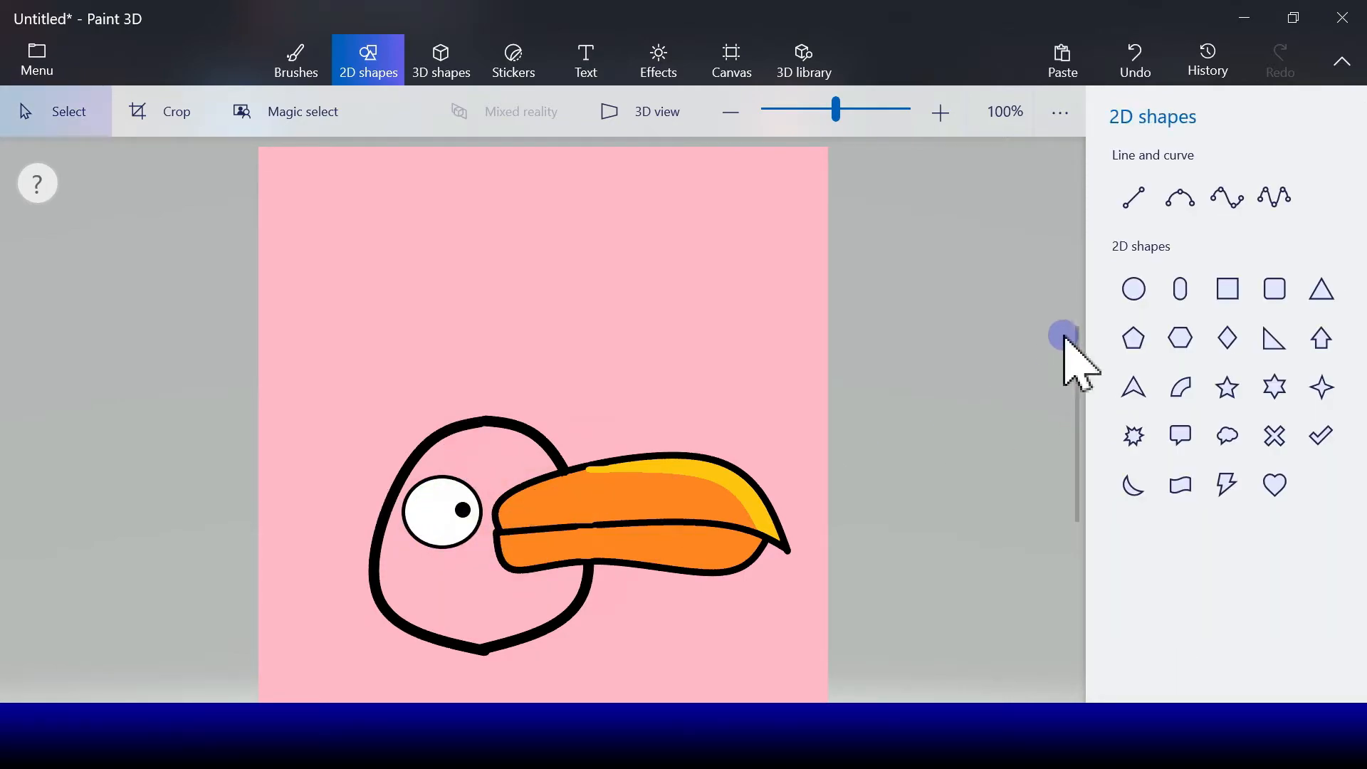
left_click(1183, 200)
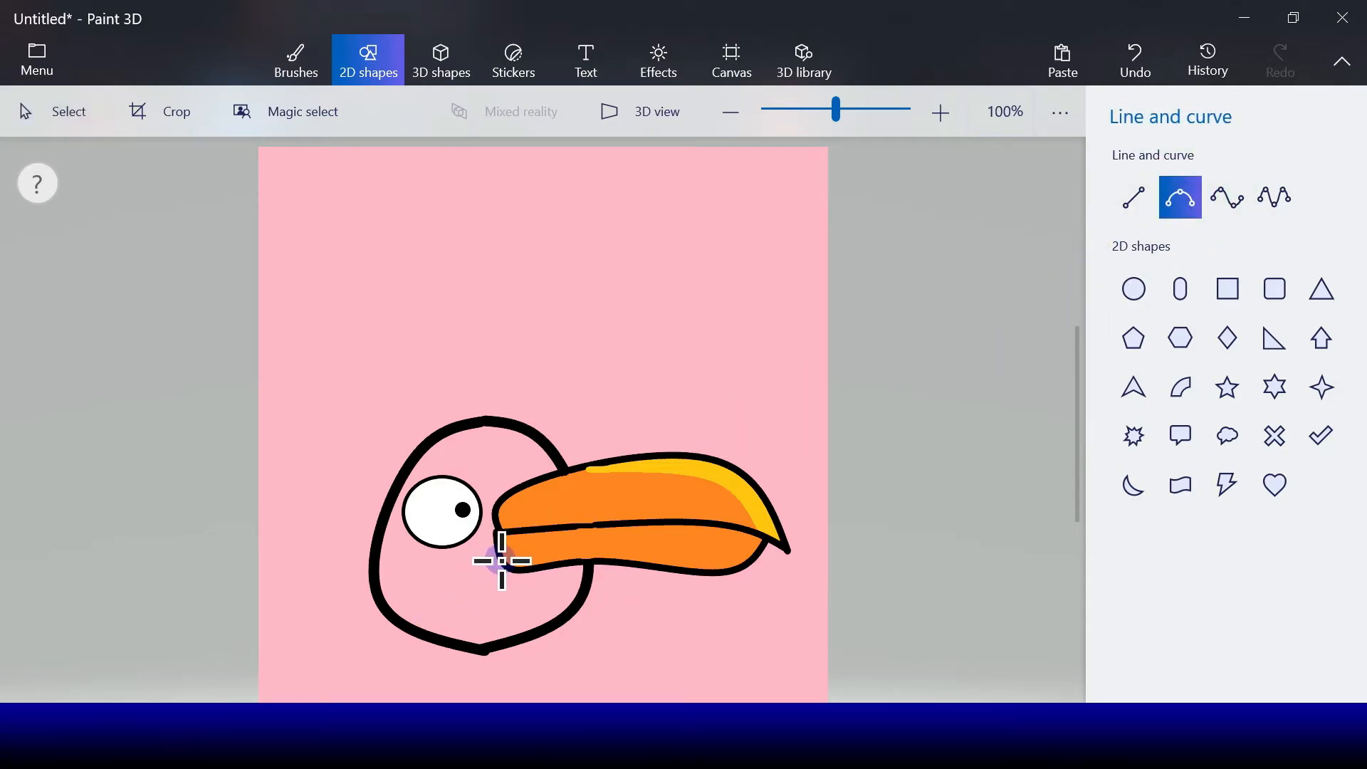
mouse_move(499, 563)
left_mouse_down()
mouse_move(457, 580)
mouse_move(427, 629)
left_mouse_up()
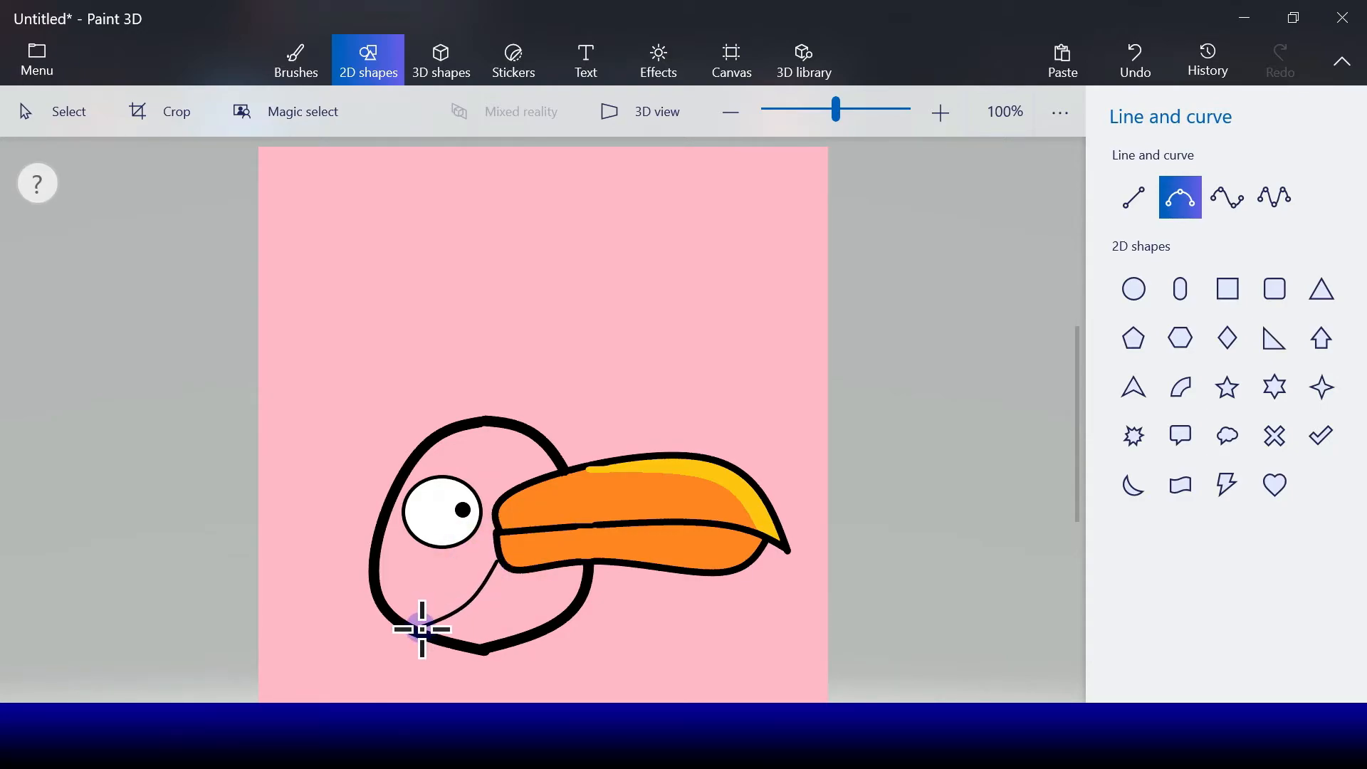
left_click(421, 630)
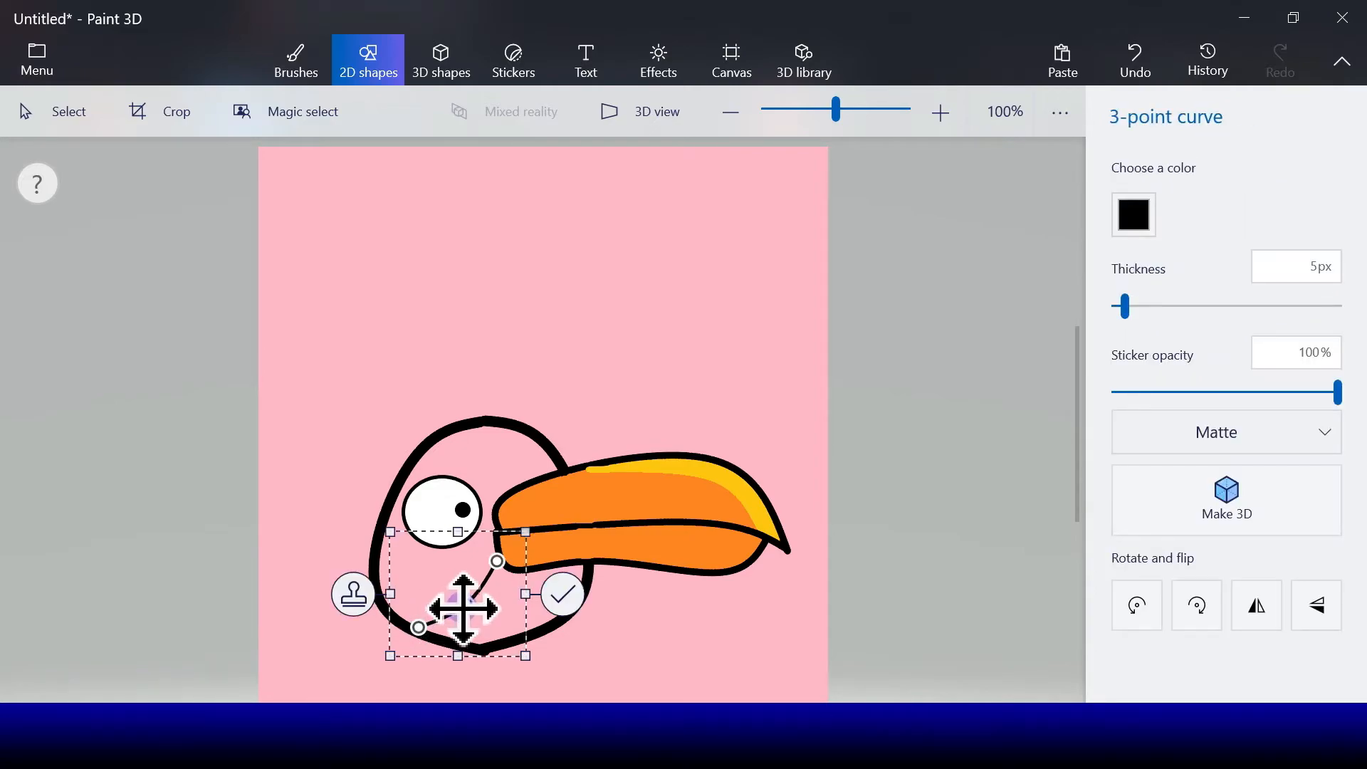
left_click_drag(445, 583, 442, 577)
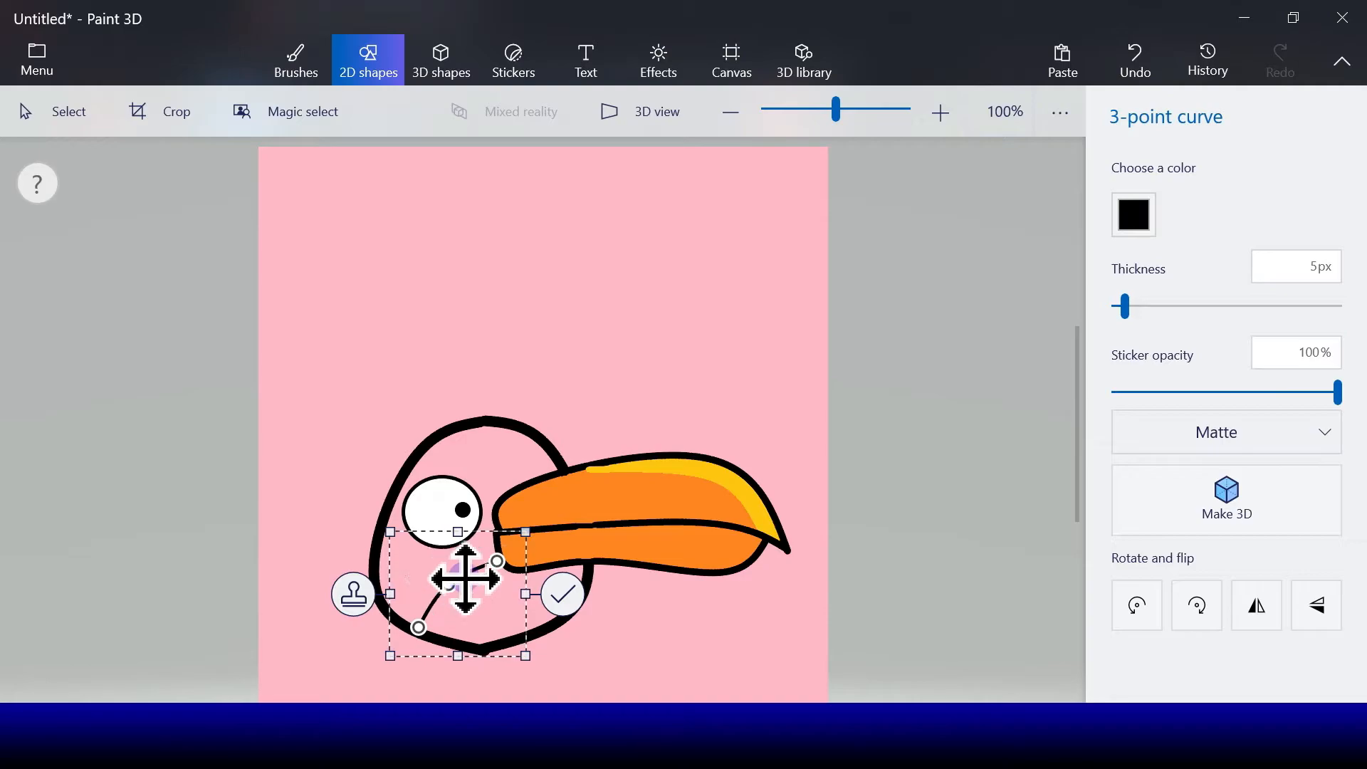
left_click(561, 594)
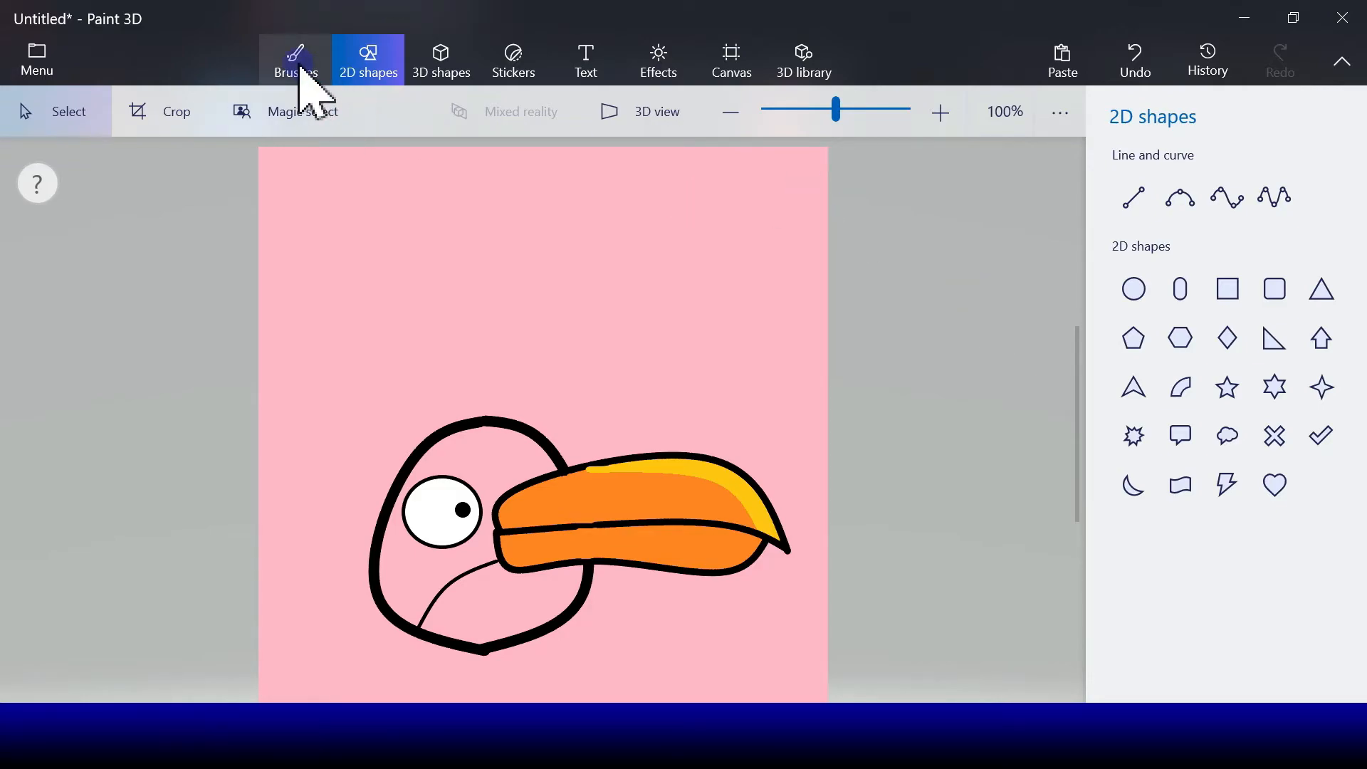
left_click(1132, 66)
Draw a white 5 px three-point curve bulging up and left from the beak's lower base to the body's lower-left outline.
left_click(1180, 196)
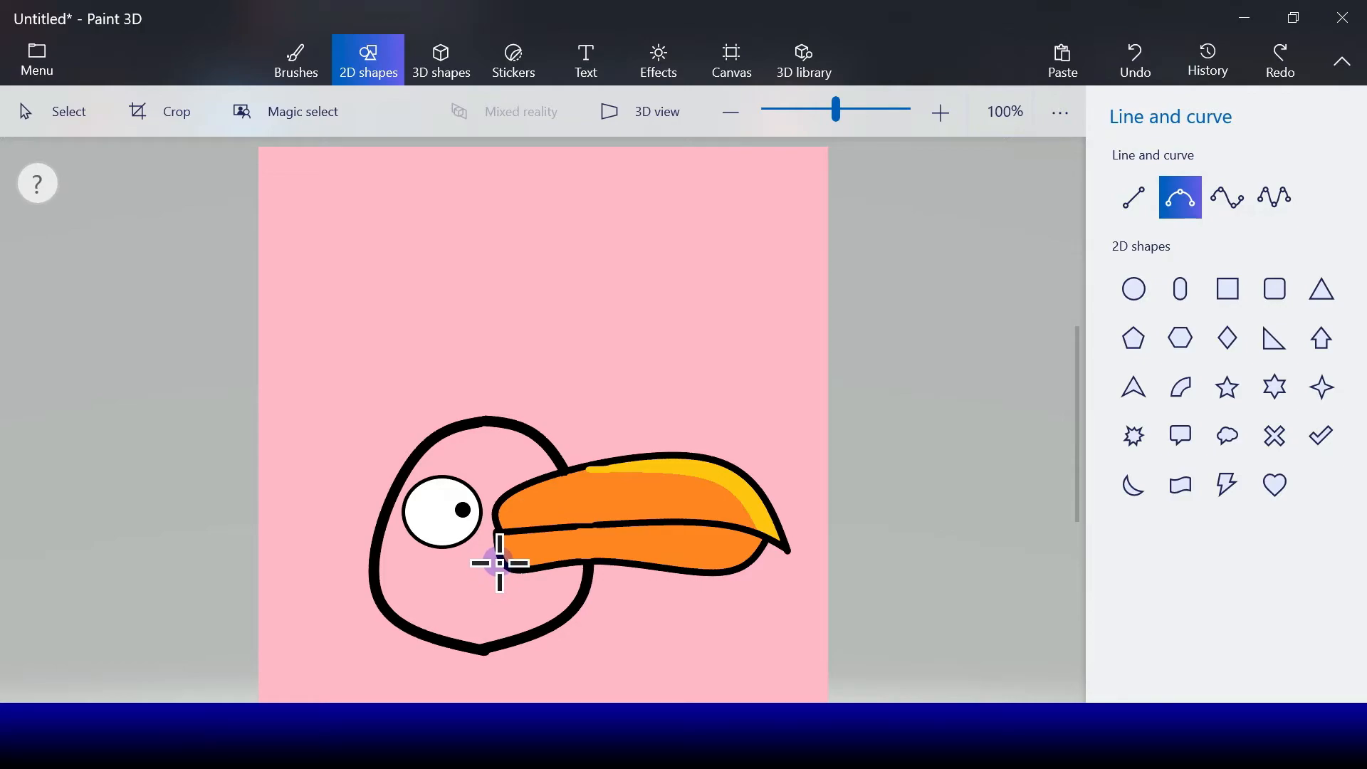
mouse_move(499, 560)
left_mouse_down()
mouse_move(428, 601)
mouse_move(419, 625)
left_mouse_up()
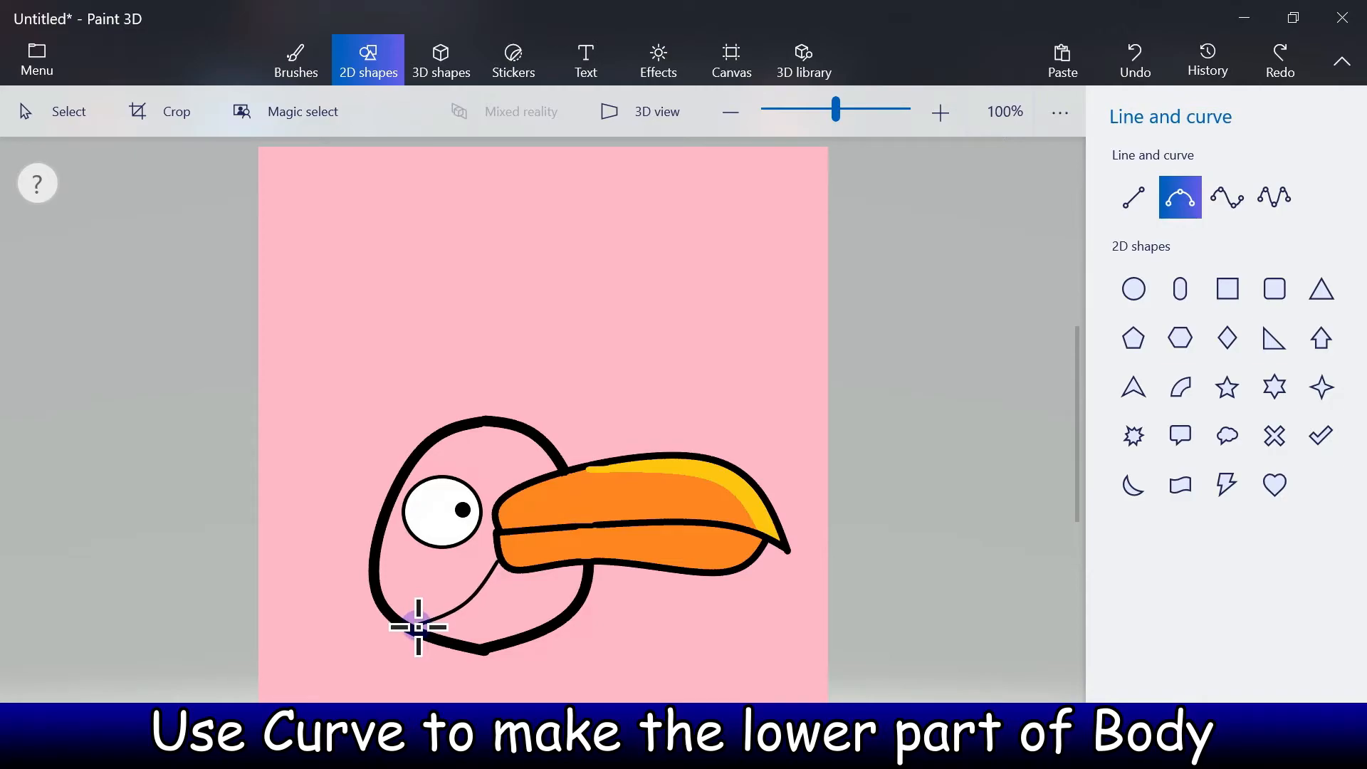
left_click_drag(419, 626, 453, 583)
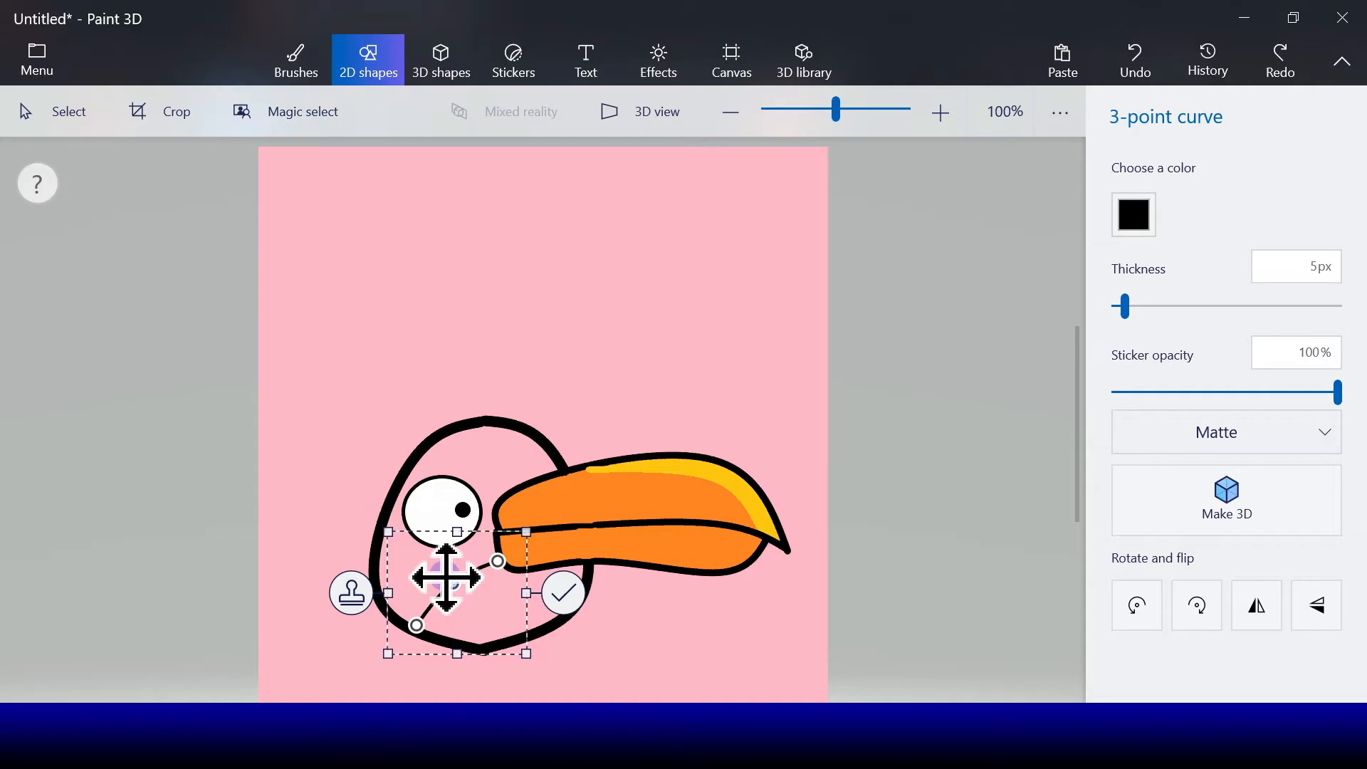
left_click(1134, 213)
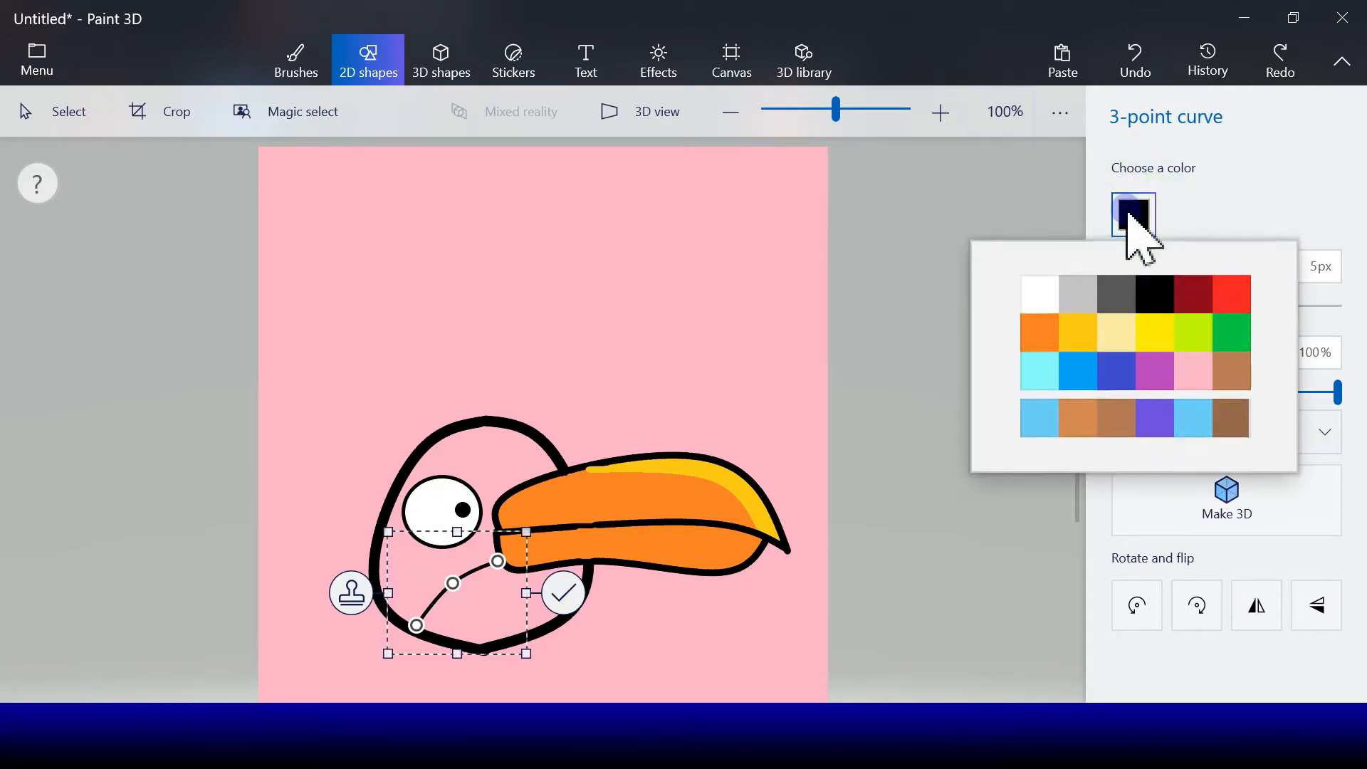
left_click(1036, 310)
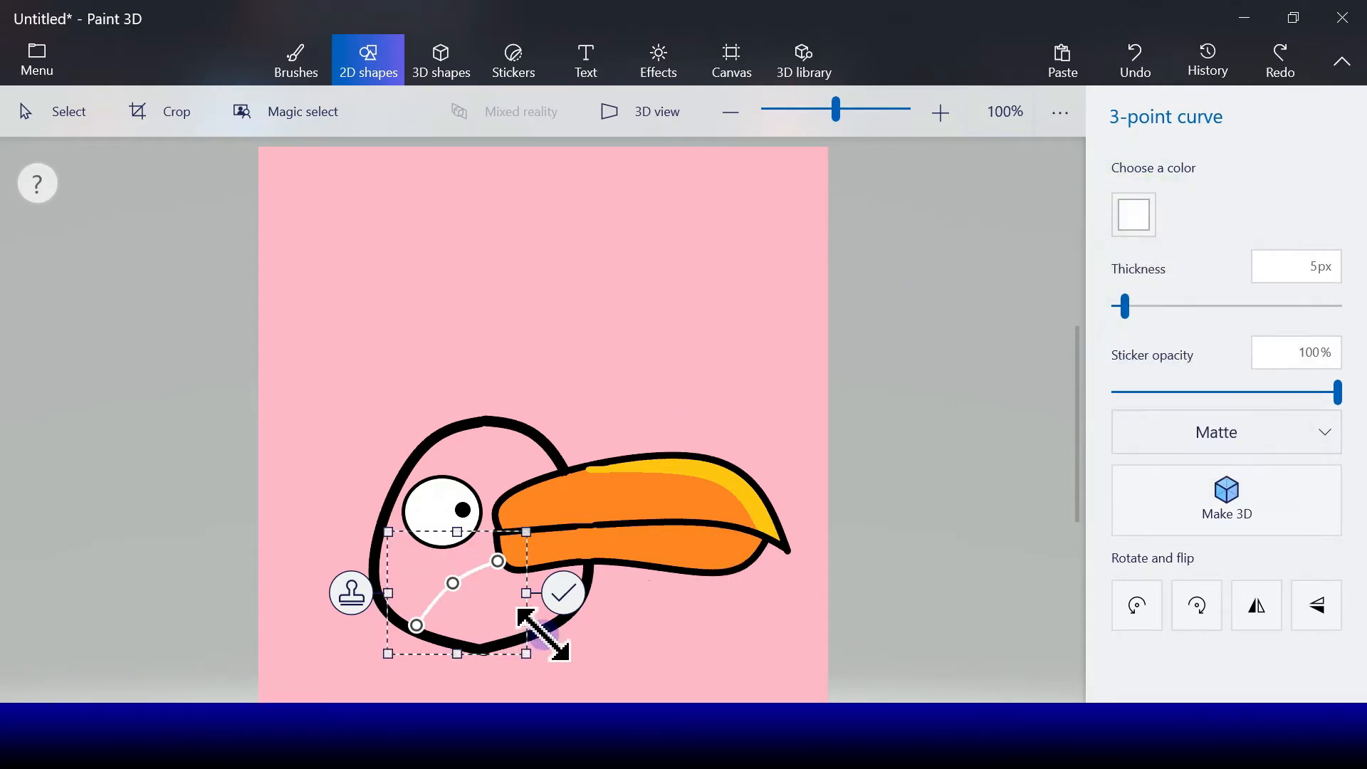
left_click(563, 594)
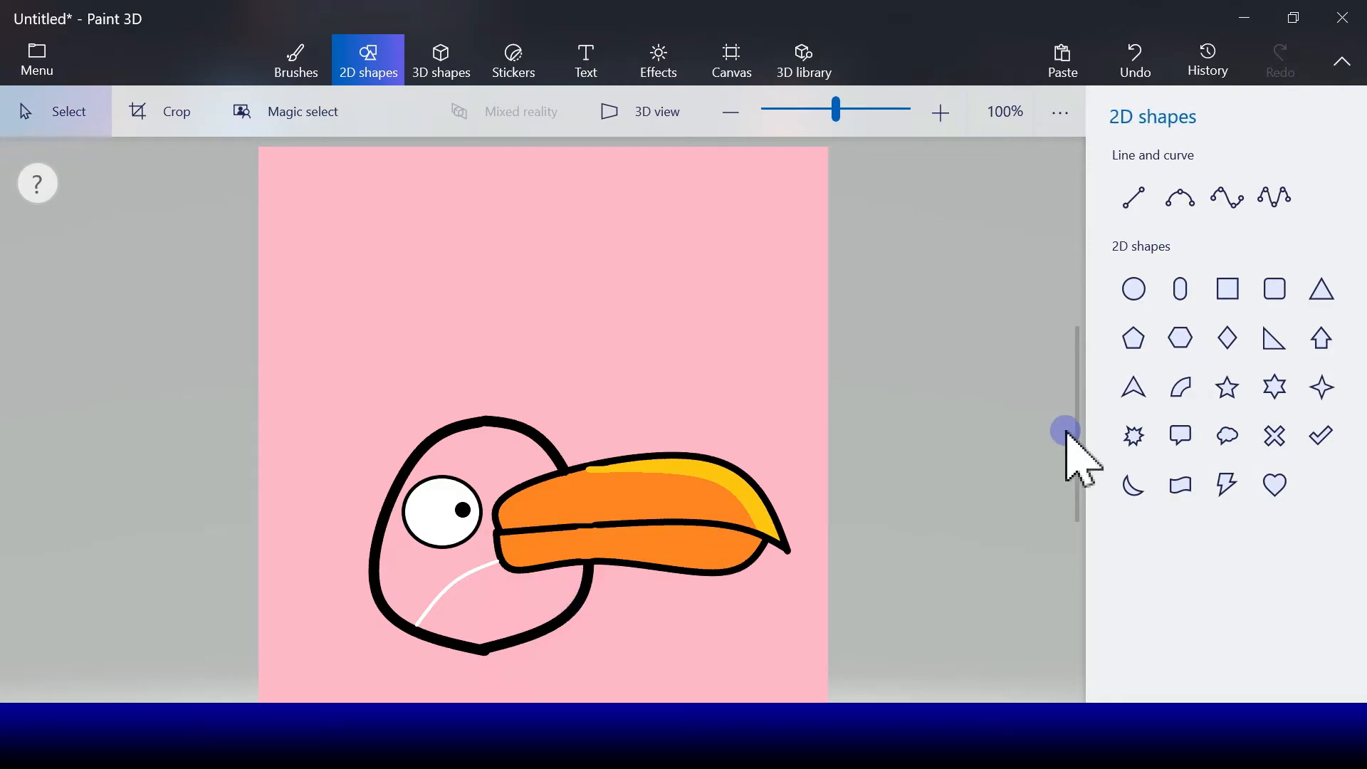
Fill the body above the white curve with green and the belly below it with white.
left_click(302, 60)
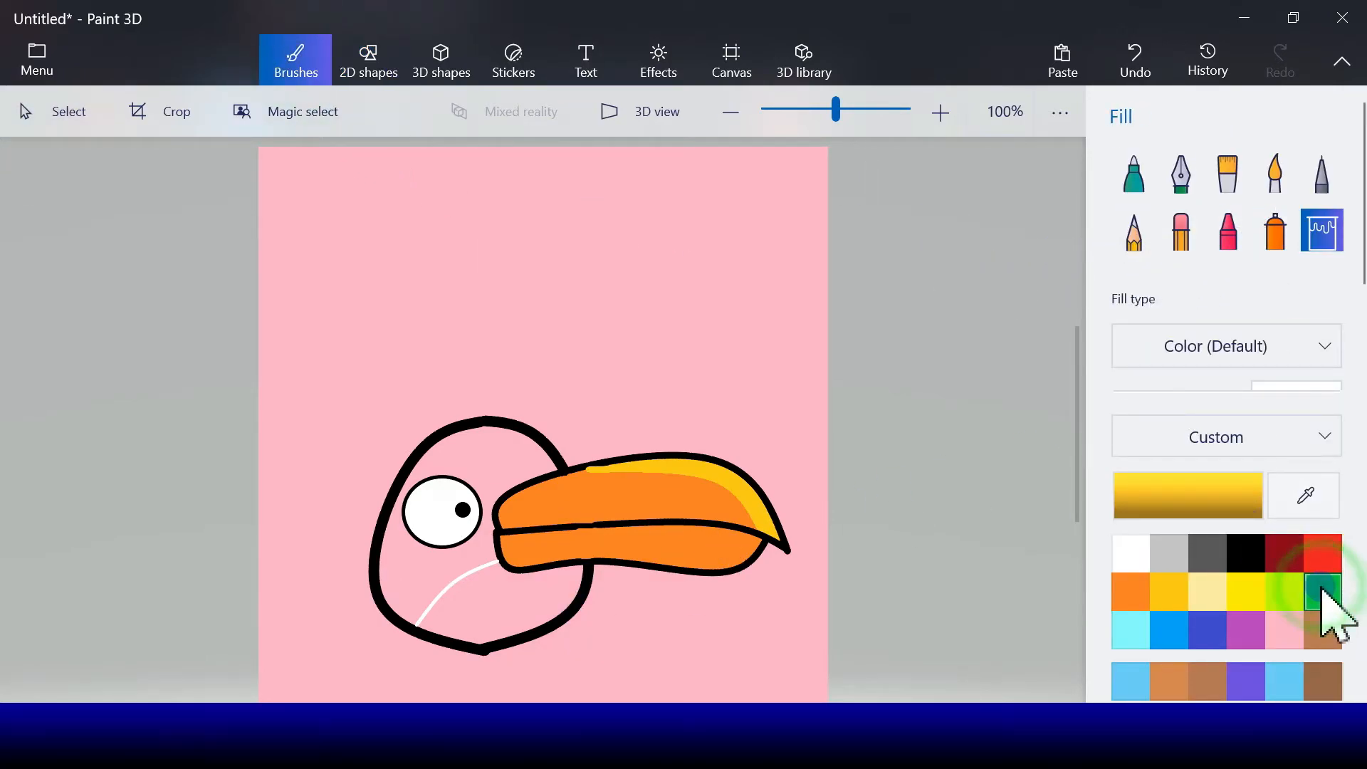
left_click(1323, 595)
left_click(500, 461)
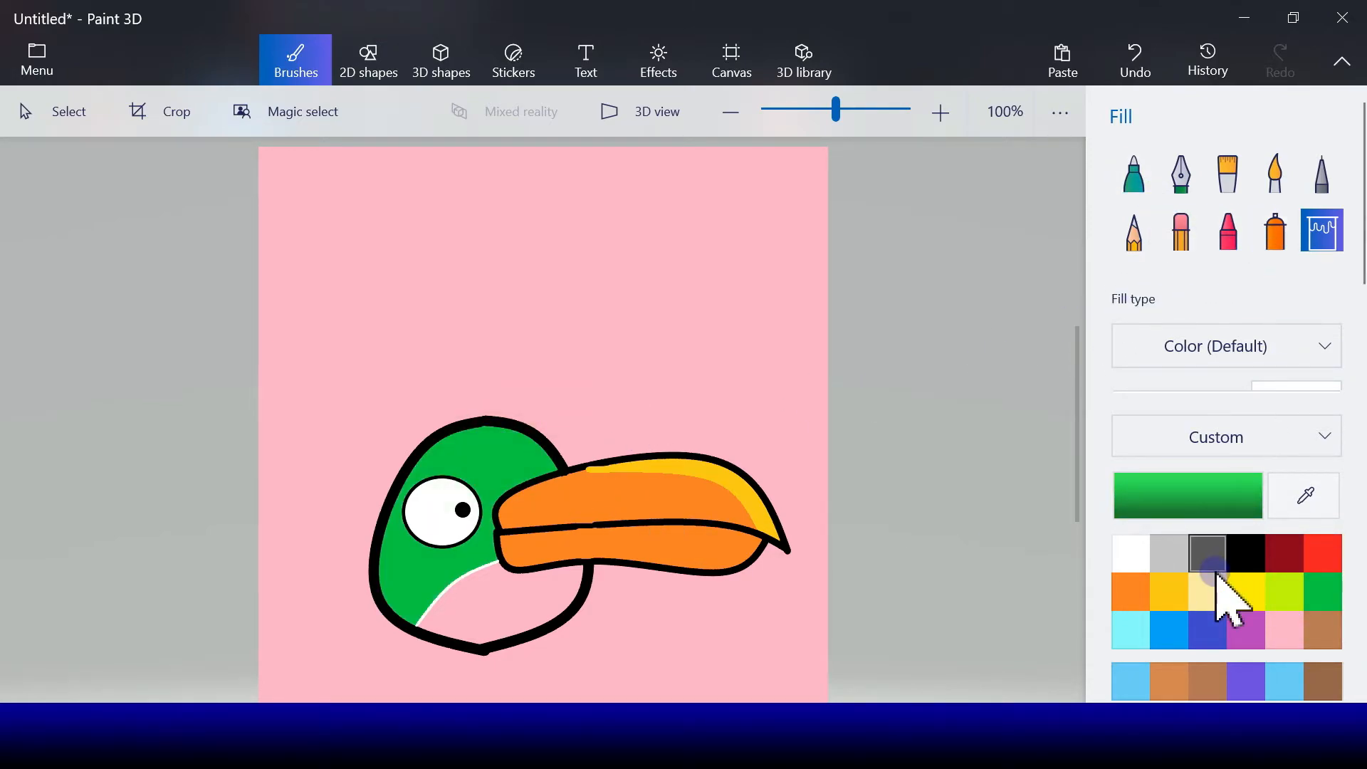
left_click(1132, 556)
left_click(472, 618)
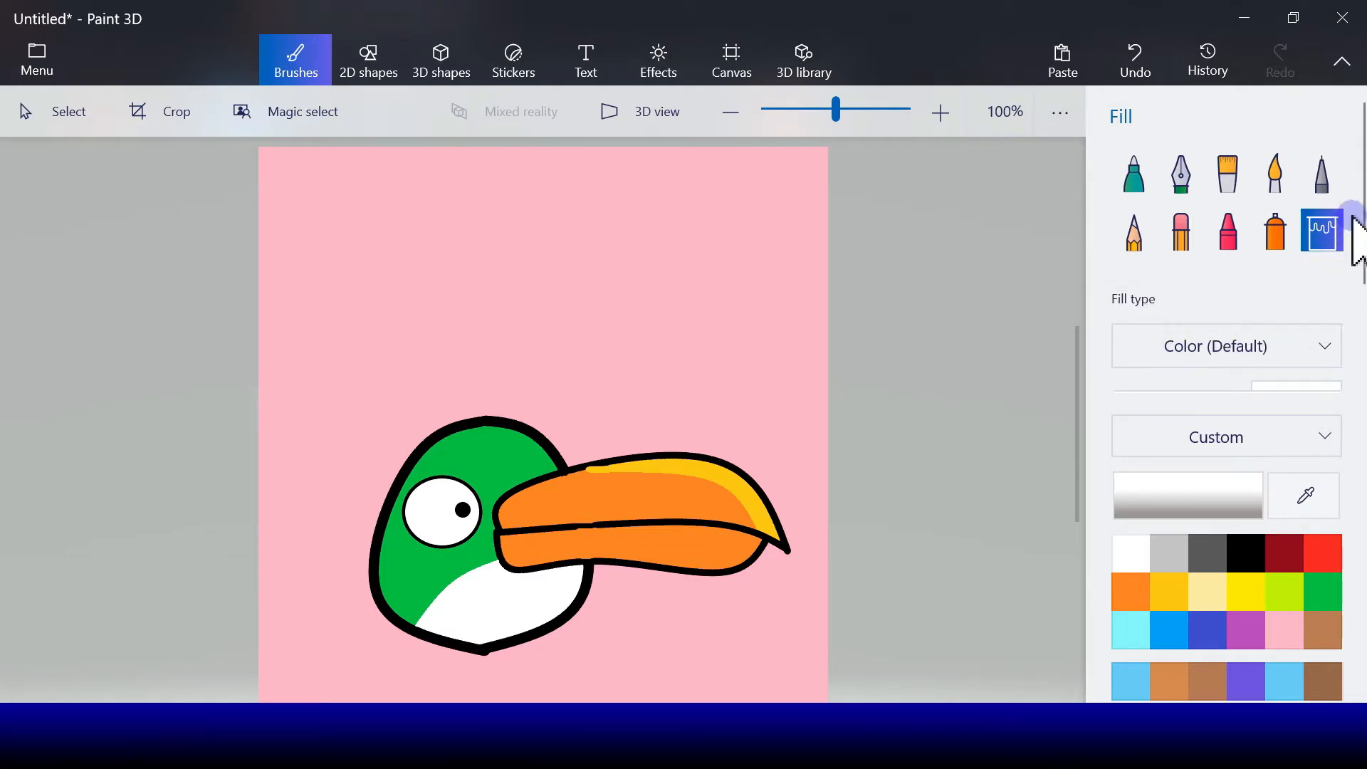
Draw a black 5 px line across the top of the eye, from the beak's base to just outside the body's left outline.
left_click(375, 71)
left_click(1132, 203)
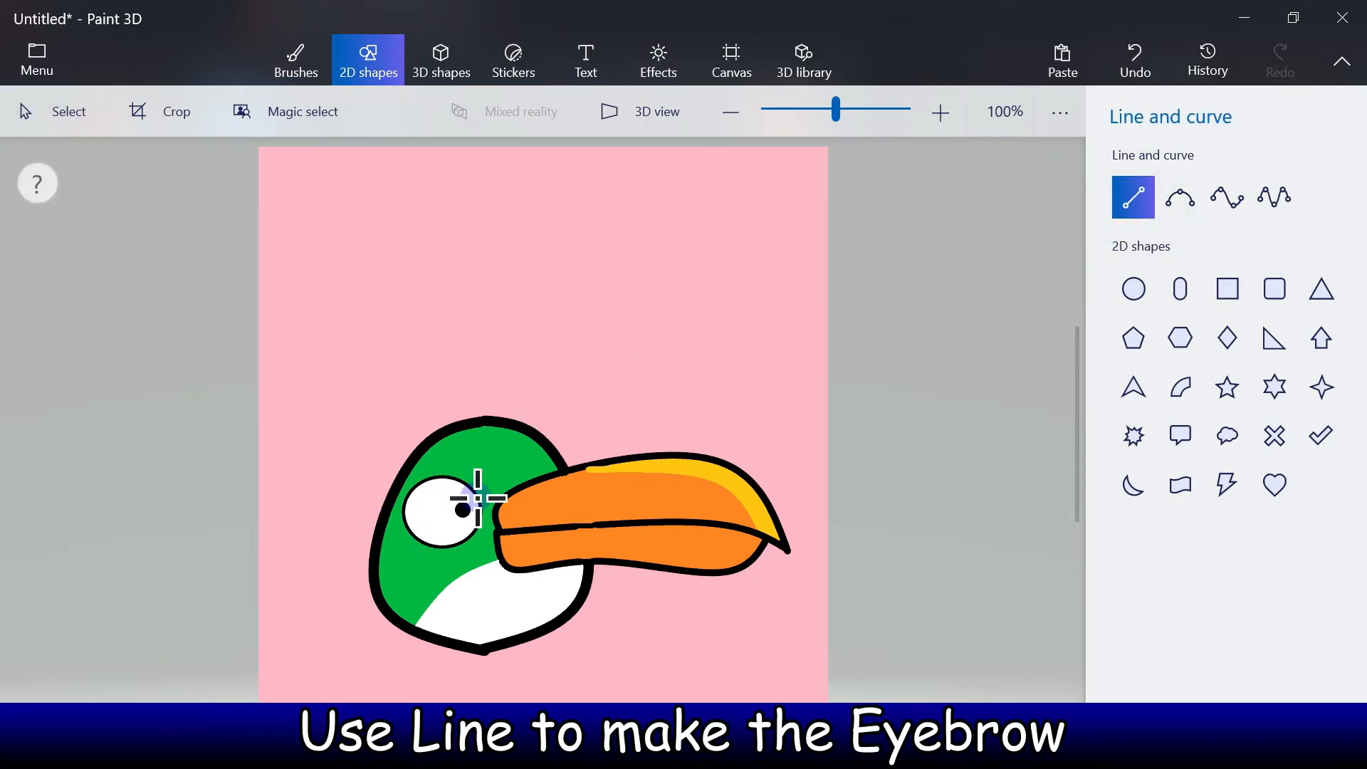
left_click_drag(491, 495, 396, 474)
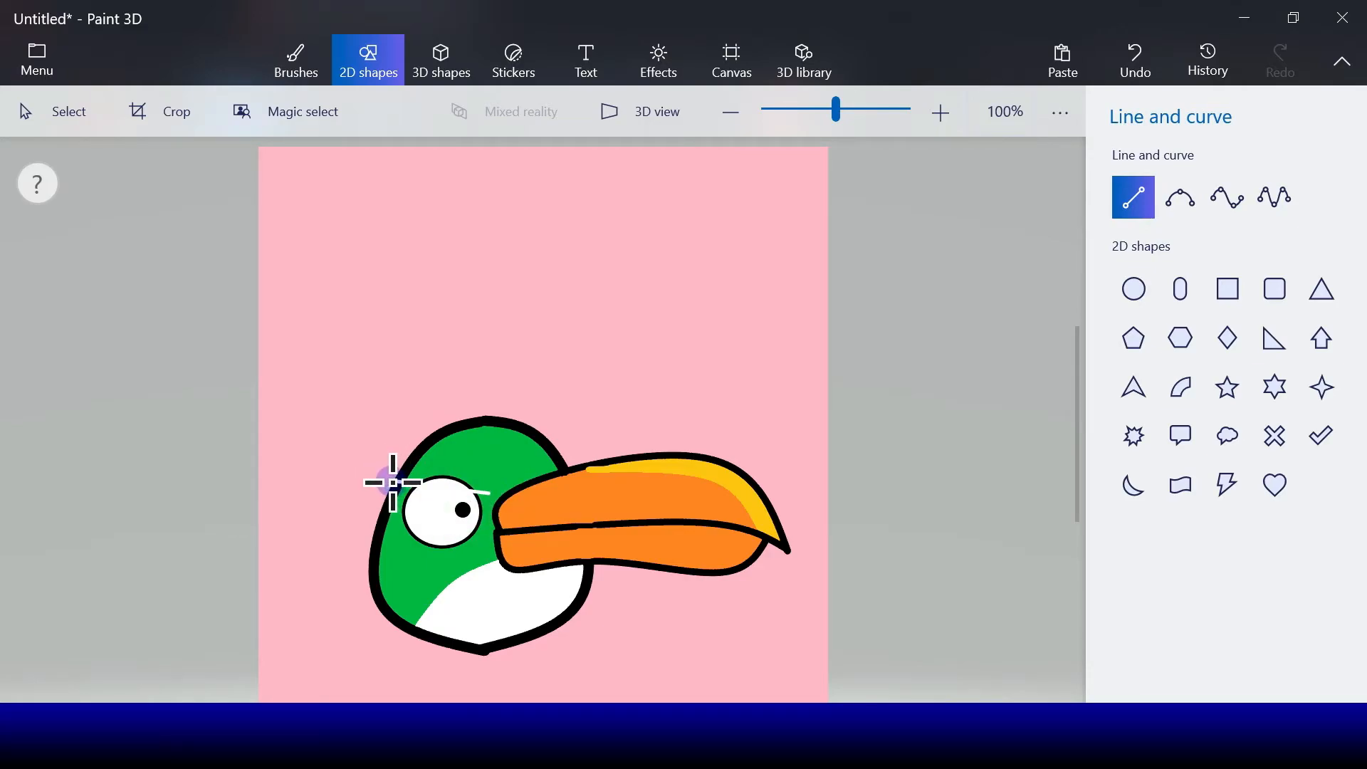
left_click(1133, 213)
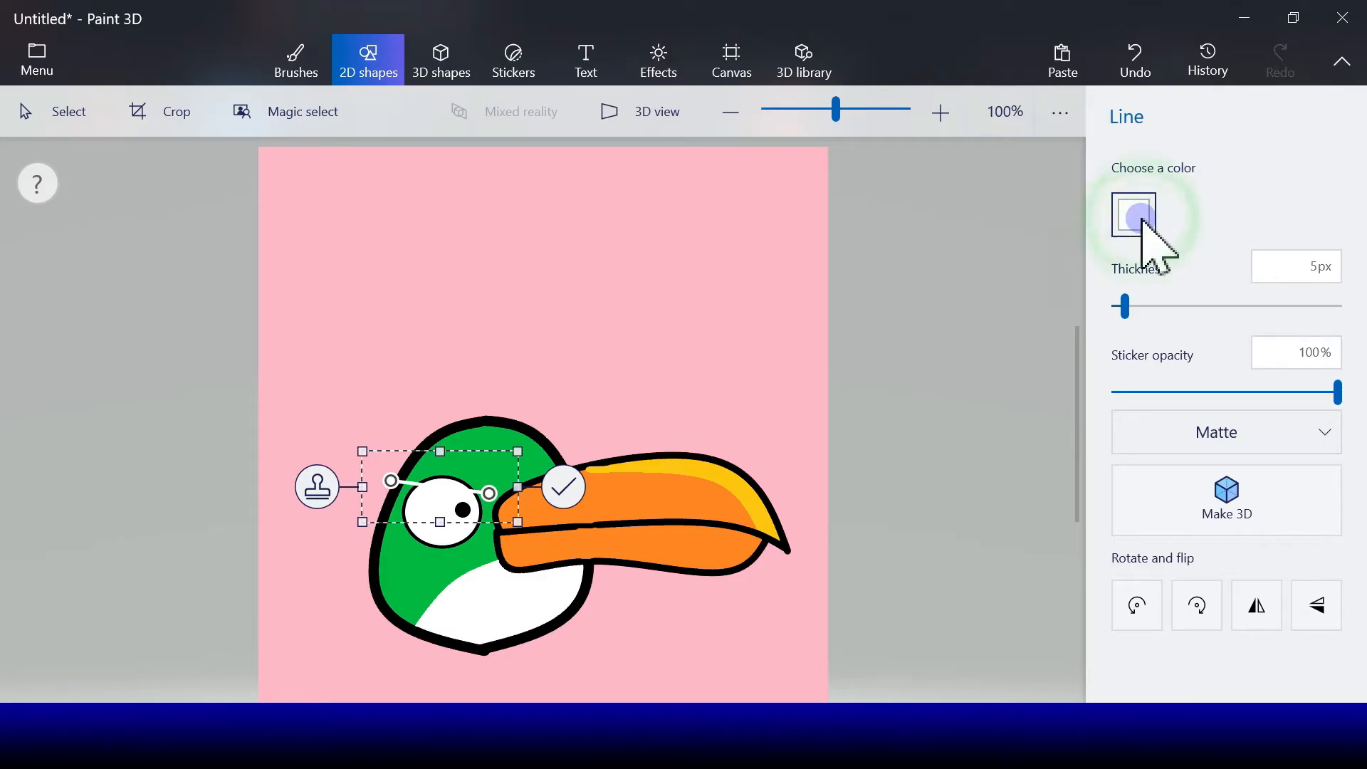
left_click(1148, 295)
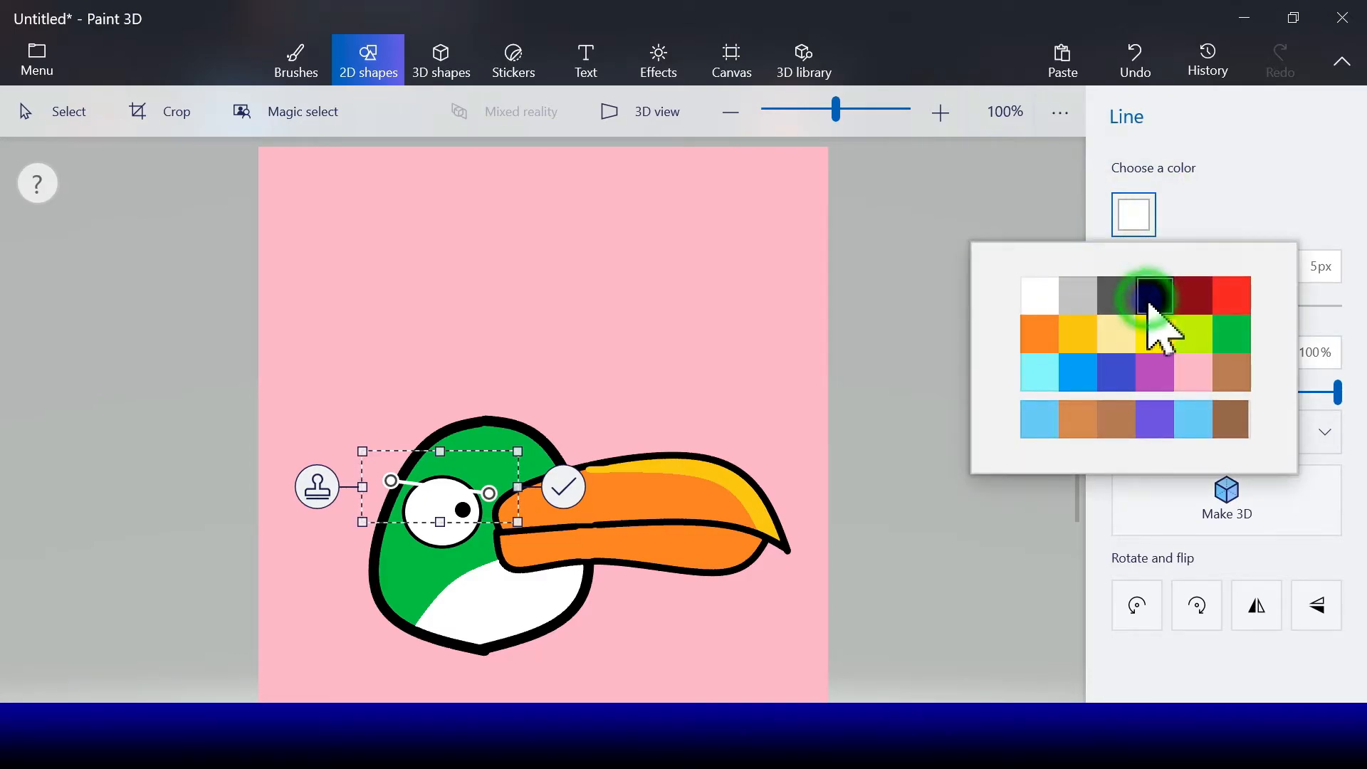
left_click(563, 487)
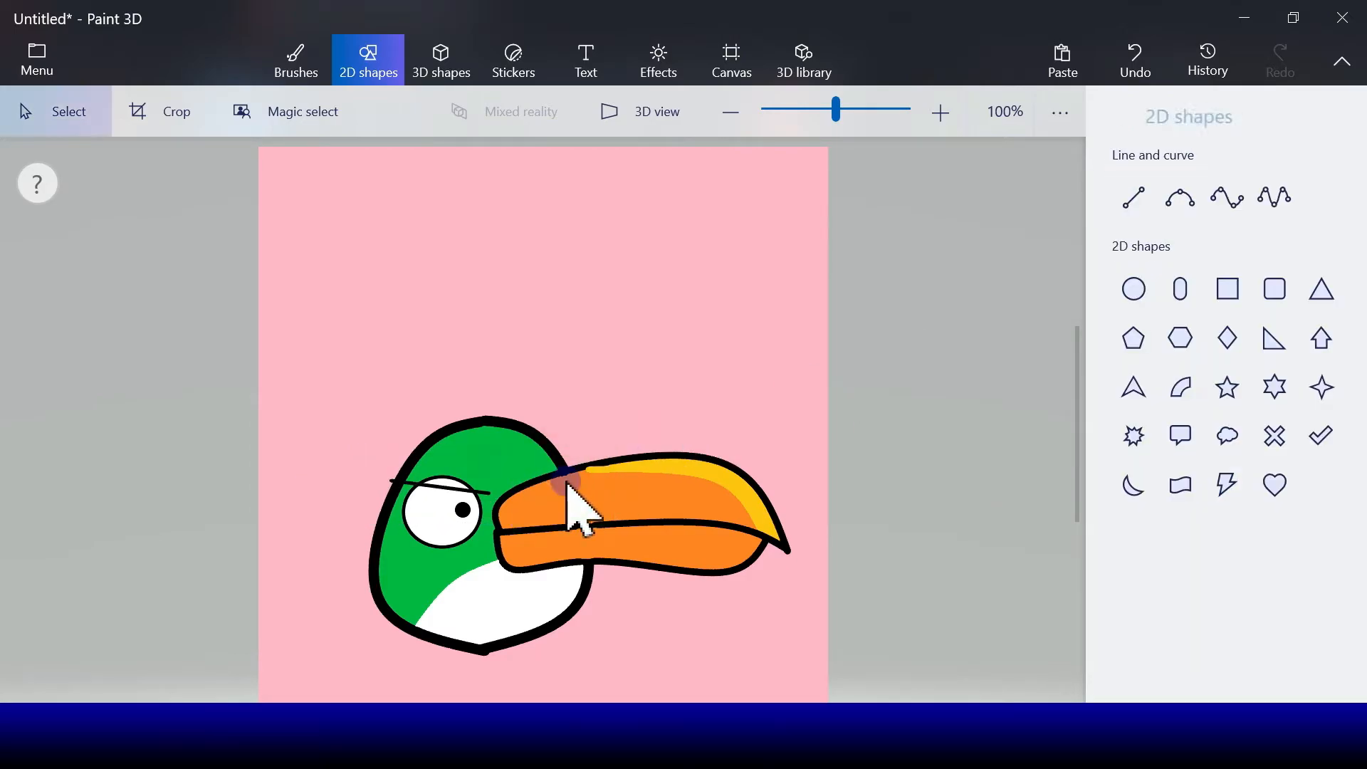
Close the eyebrow outline with black 5 px lines for its short inner end, its steeper upper edge and its wider outer end.
left_click(1134, 196)
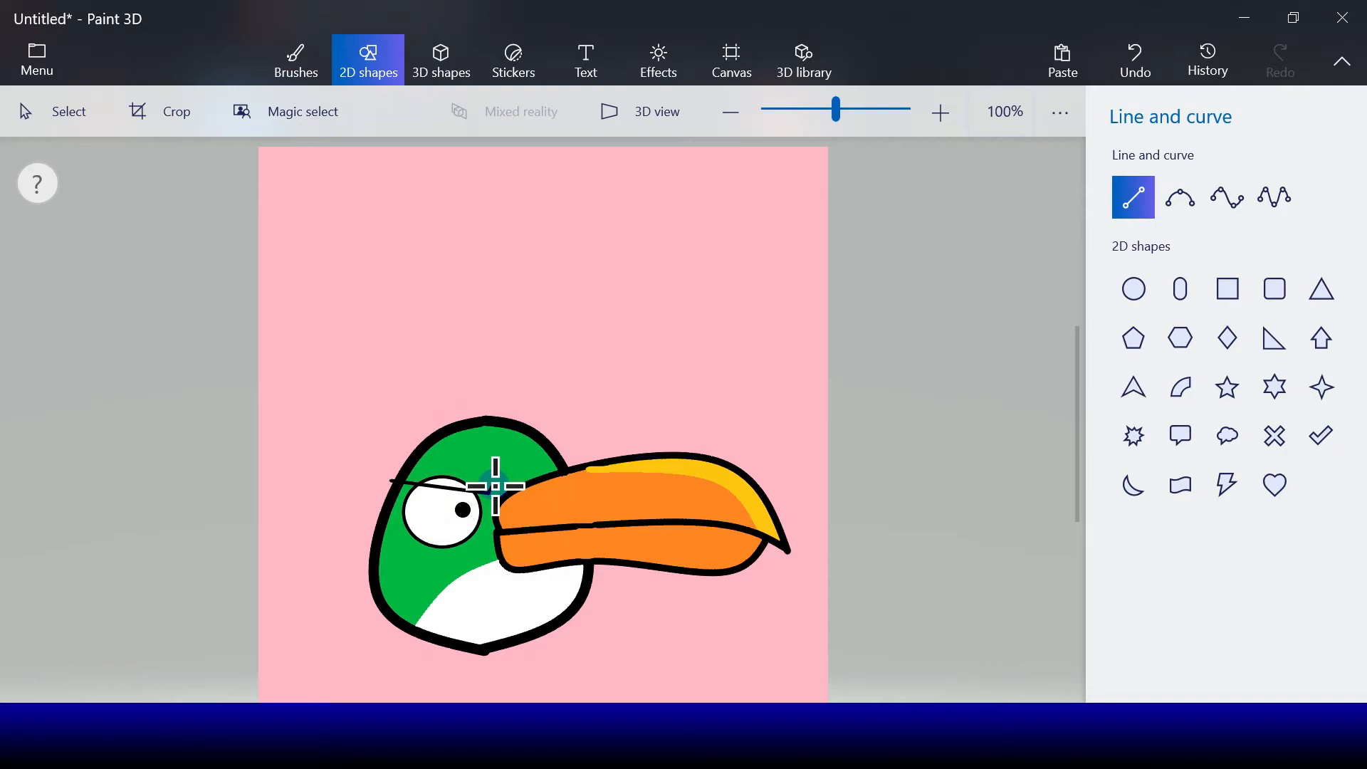
left_click_drag(488, 492, 493, 483)
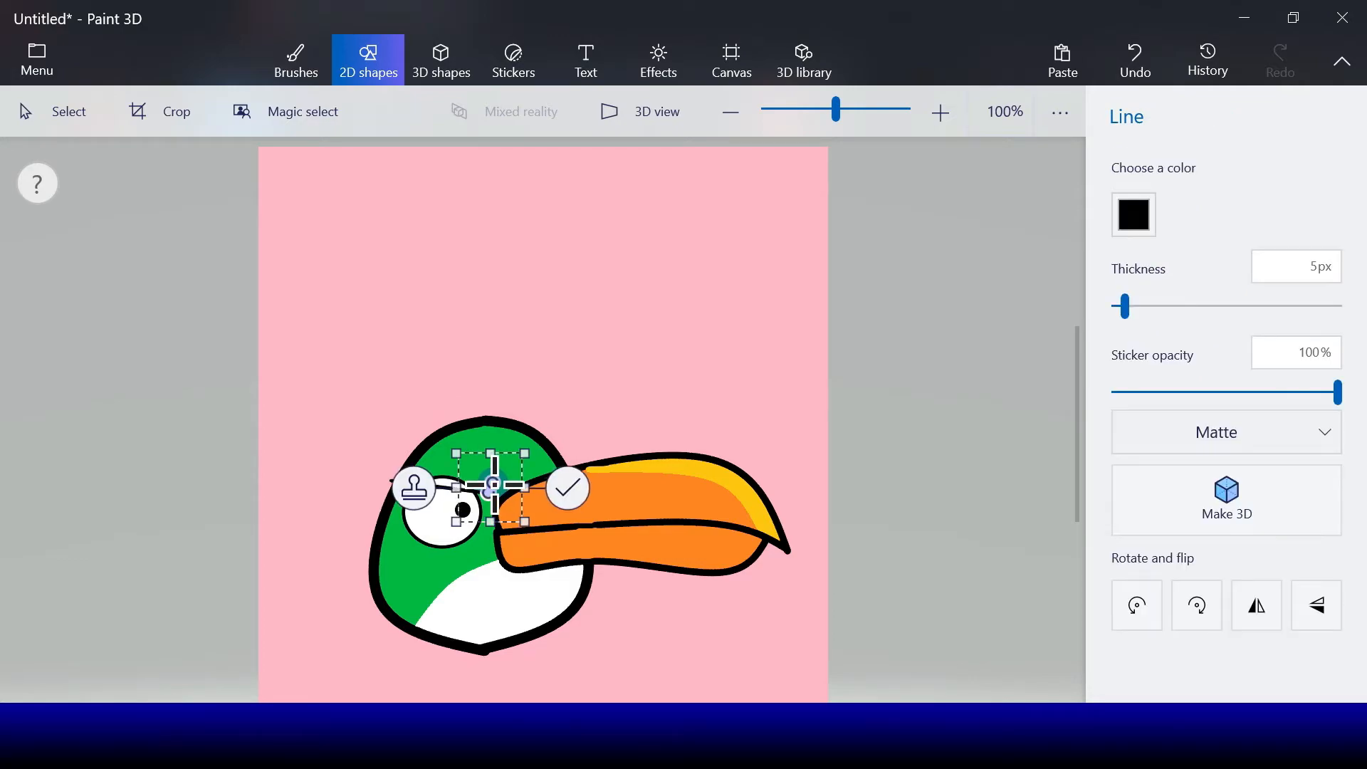
left_click(570, 487)
left_click(1124, 207)
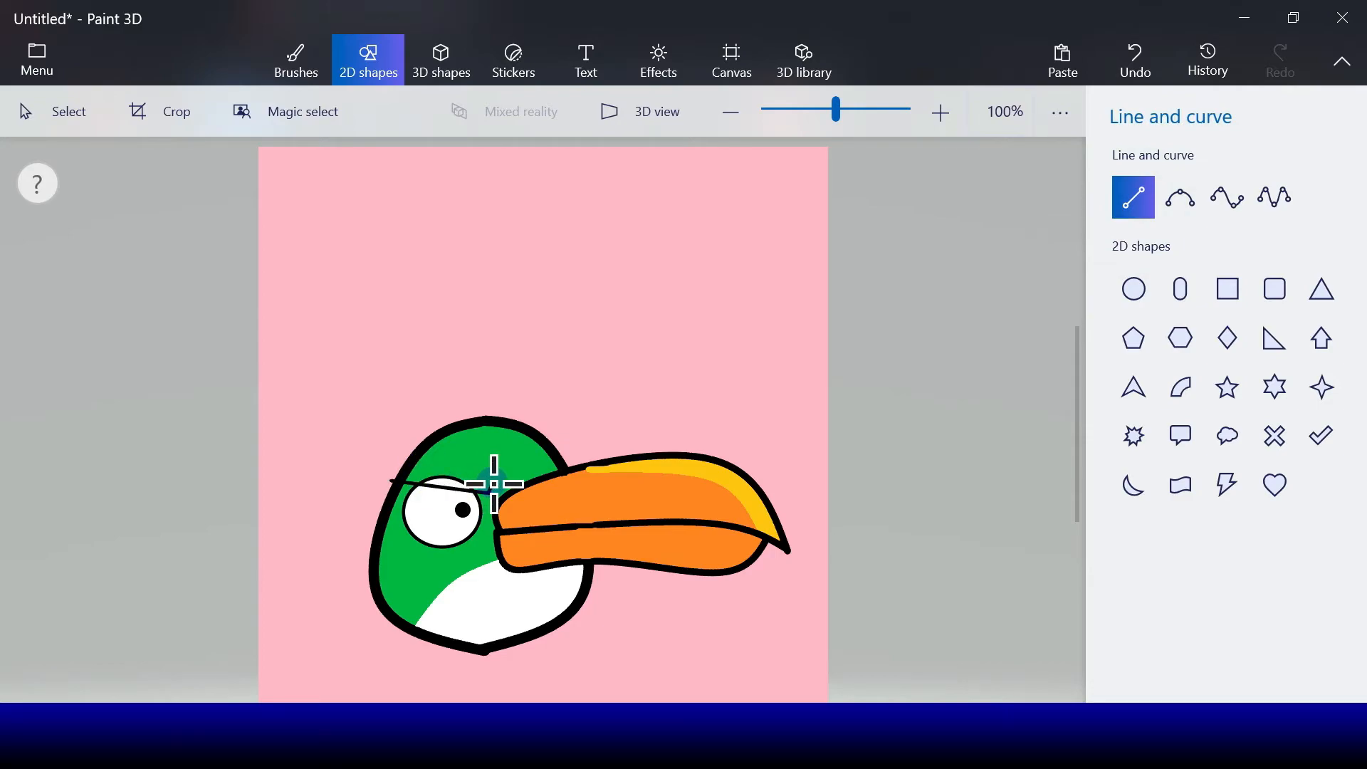
left_click_drag(494, 484, 396, 456)
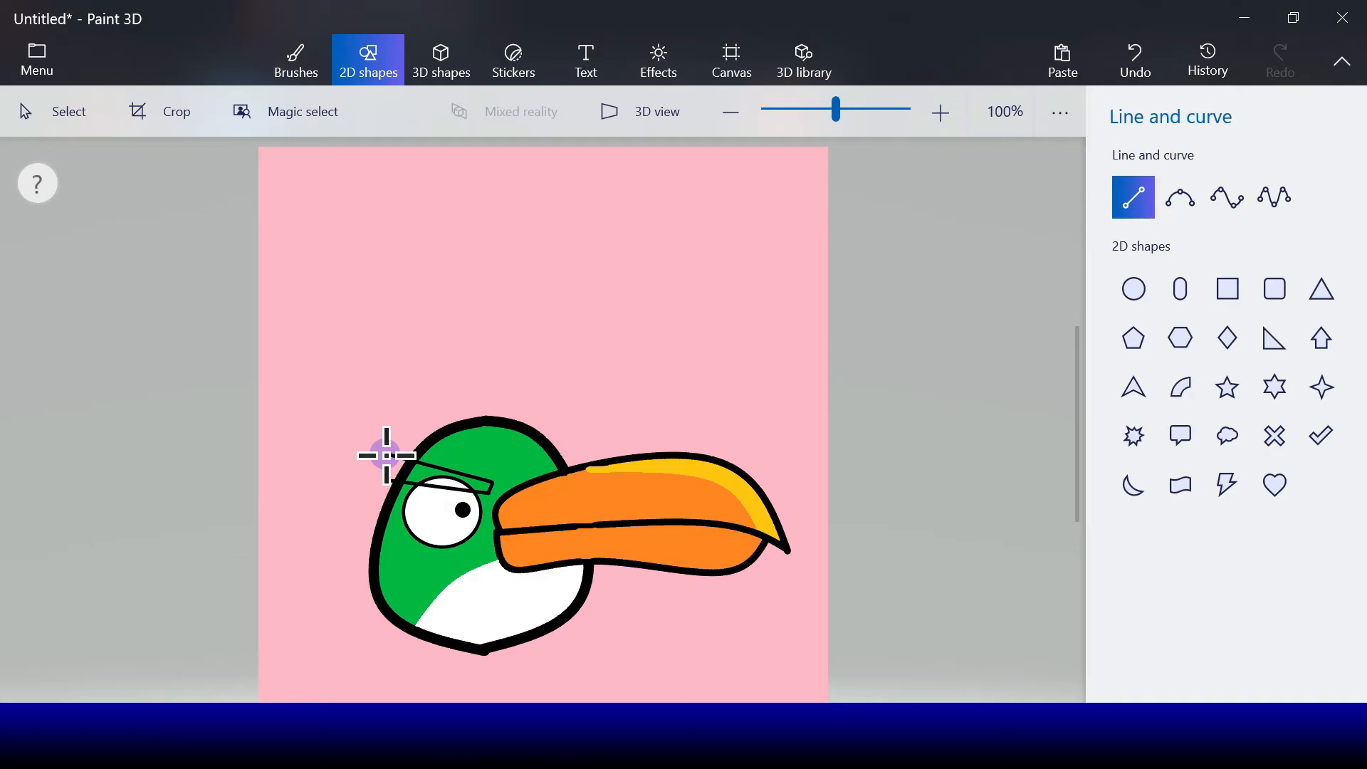
left_click_drag(386, 456, 385, 454)
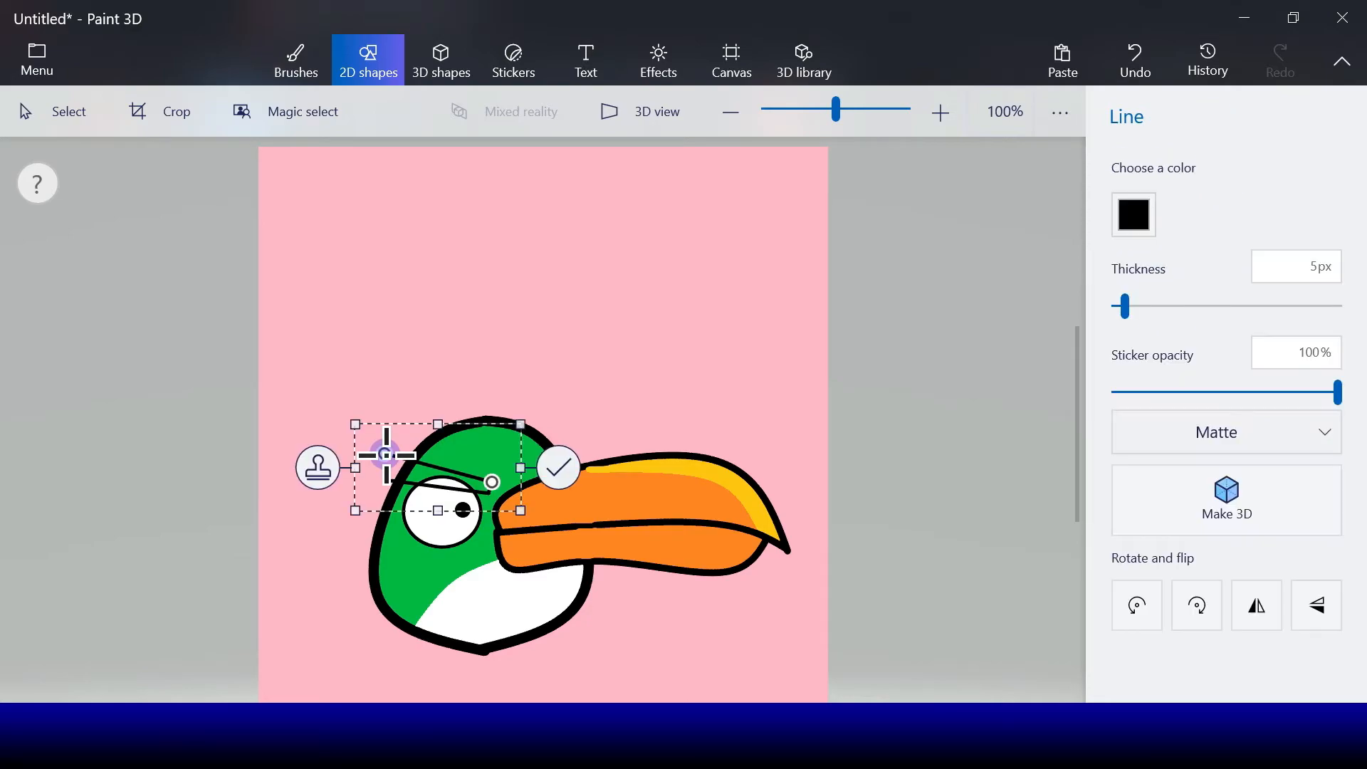
left_click(562, 470)
left_click(1137, 203)
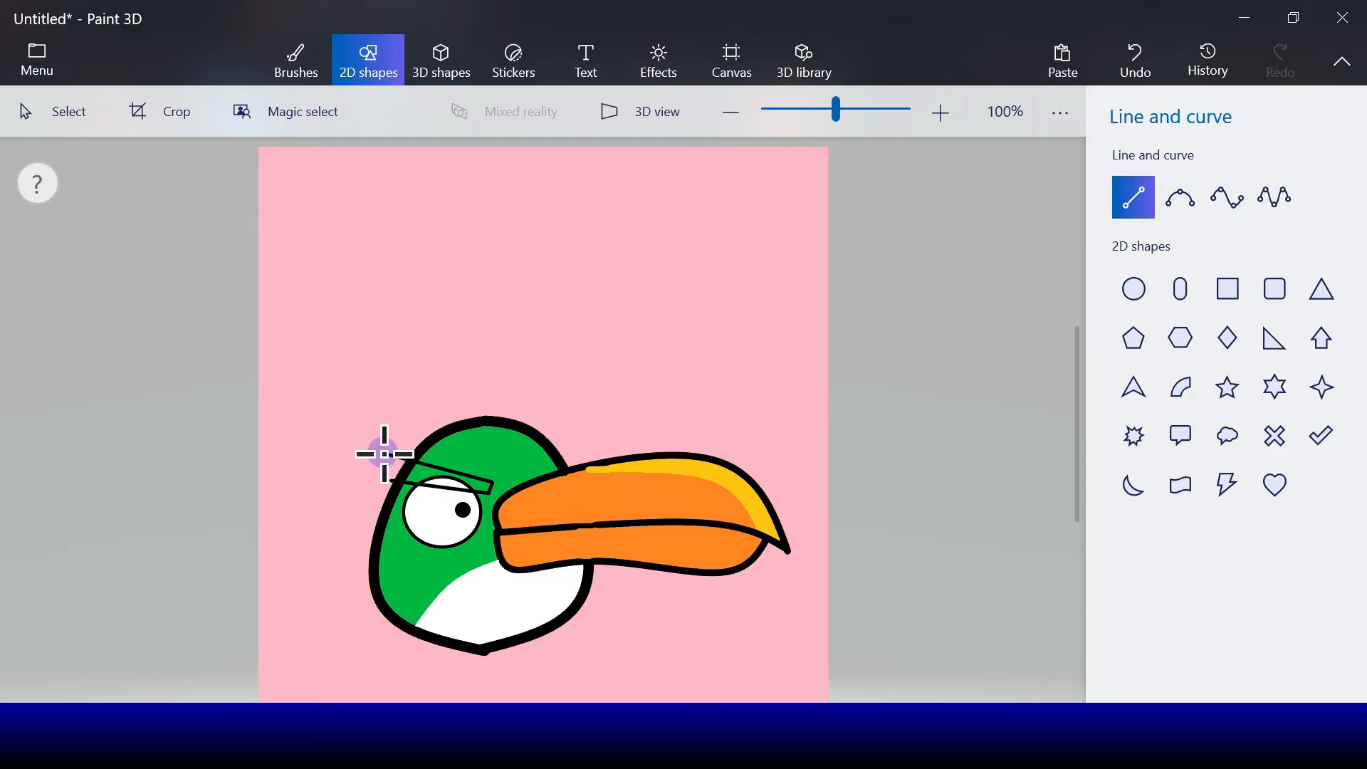
left_click_drag(384, 453, 390, 481)
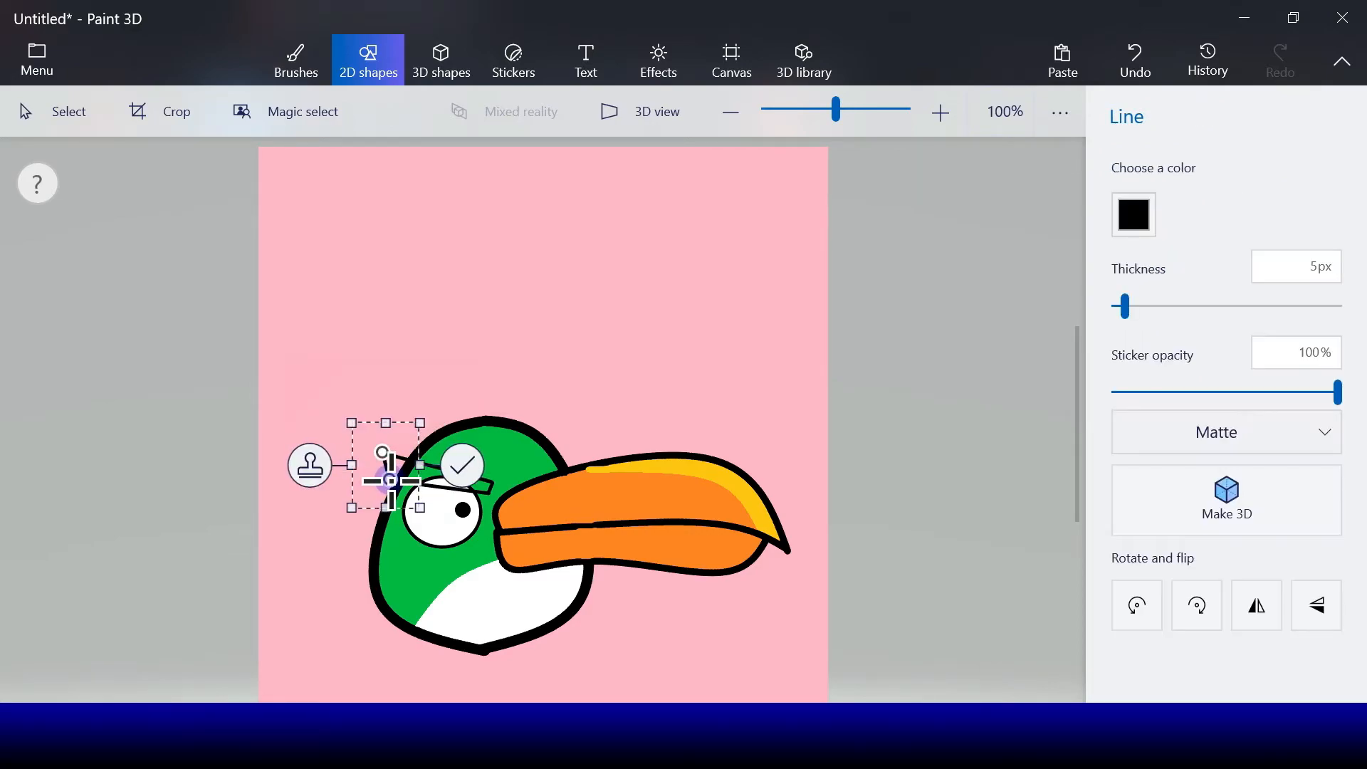
left_click(464, 463)
Fill the eyebrow with black, both the part outside the body outline and the part inside it.
left_click(295, 63)
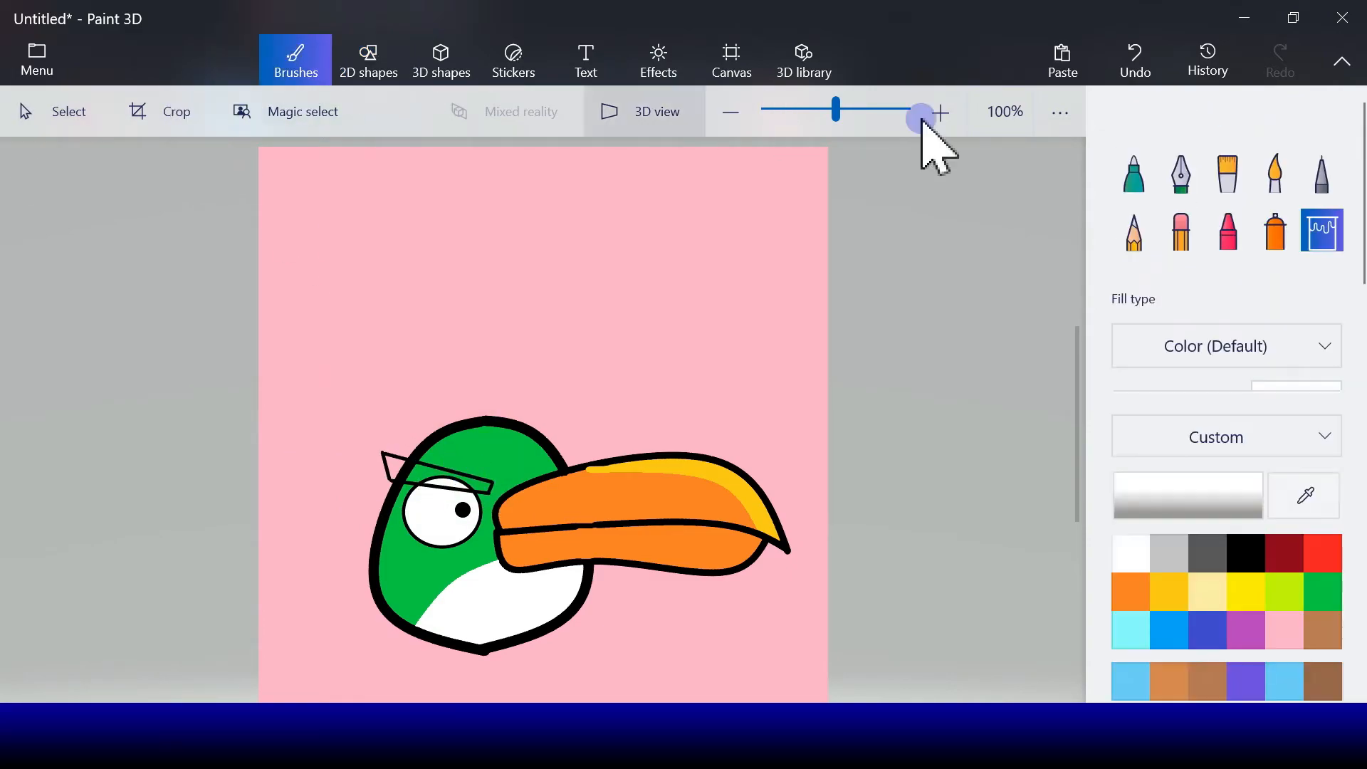
left_click(1247, 552)
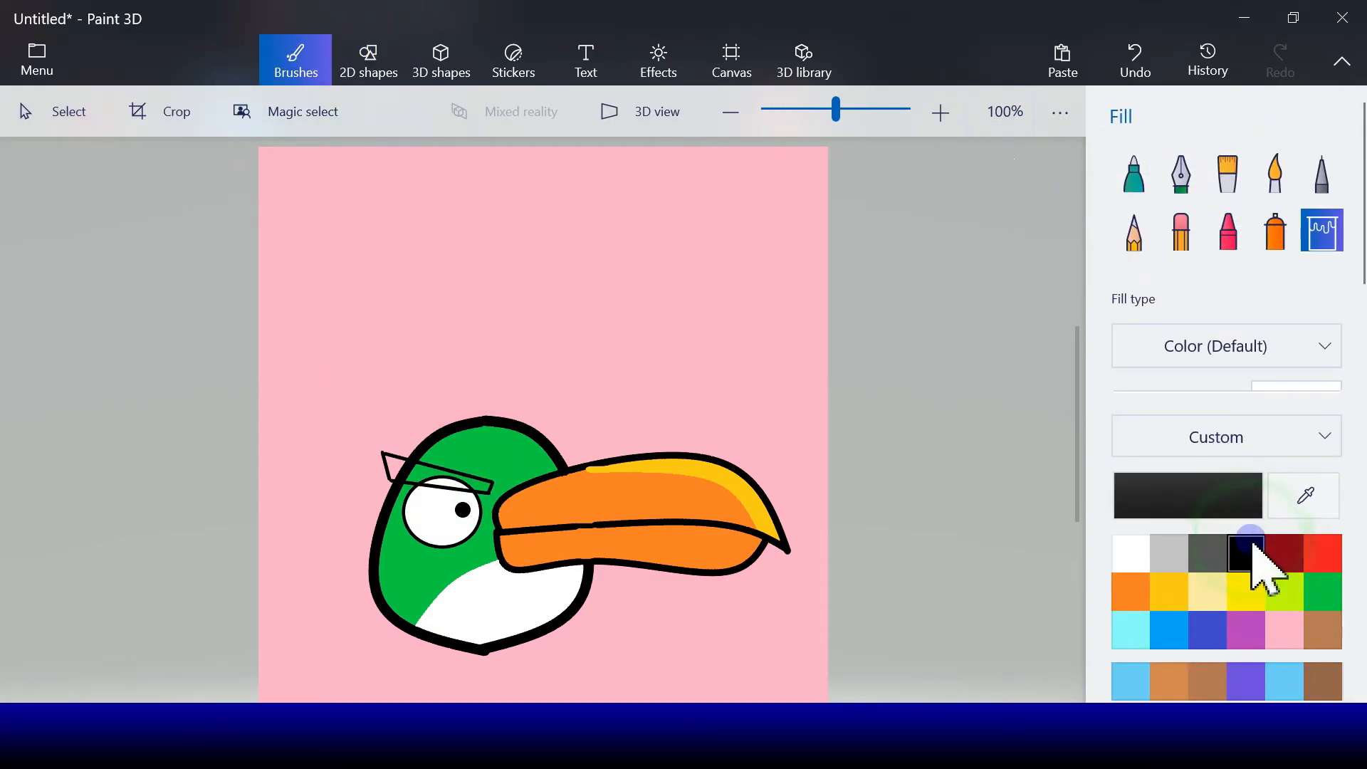
left_click(401, 466)
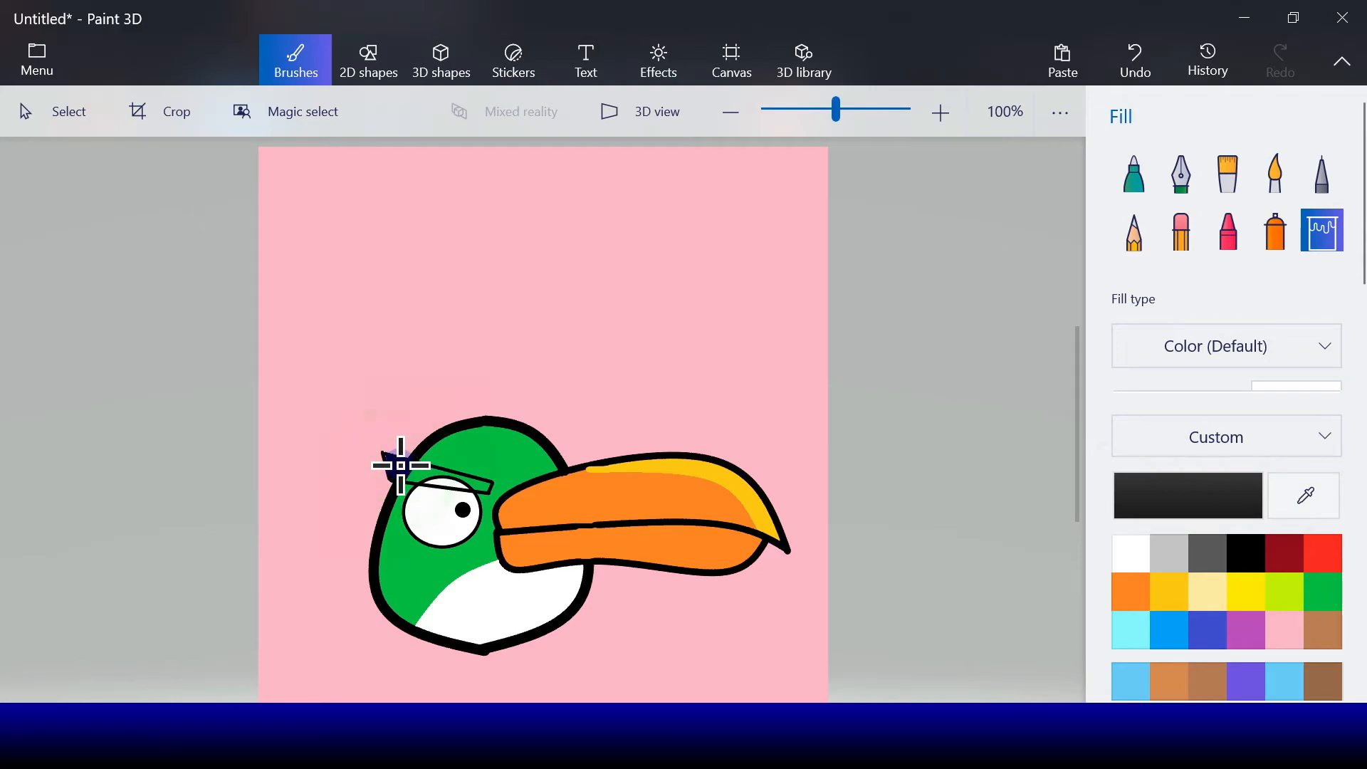
left_click(427, 476)
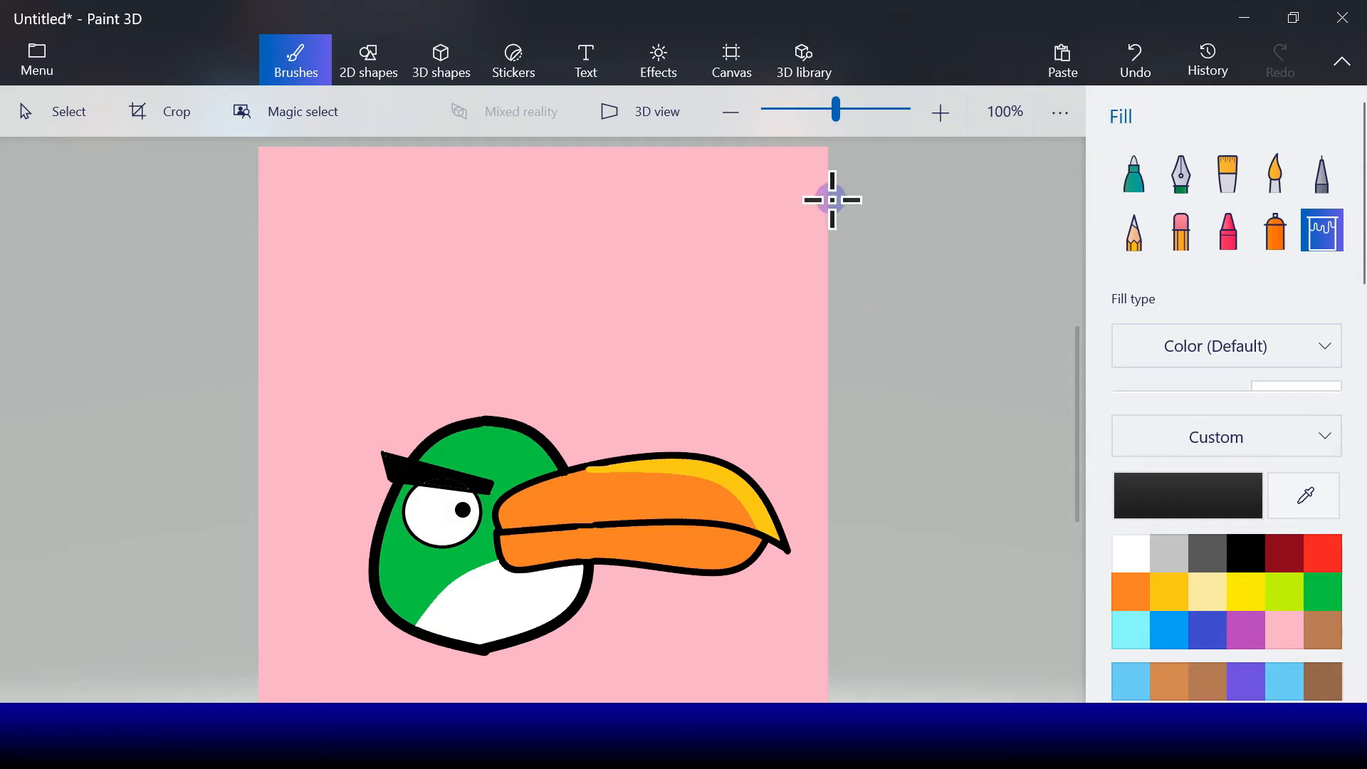
Draw the small rear head feather with three black 5 px straight lines zigzagging up from the top of the head.
left_click(363, 78)
left_click(1171, 205)
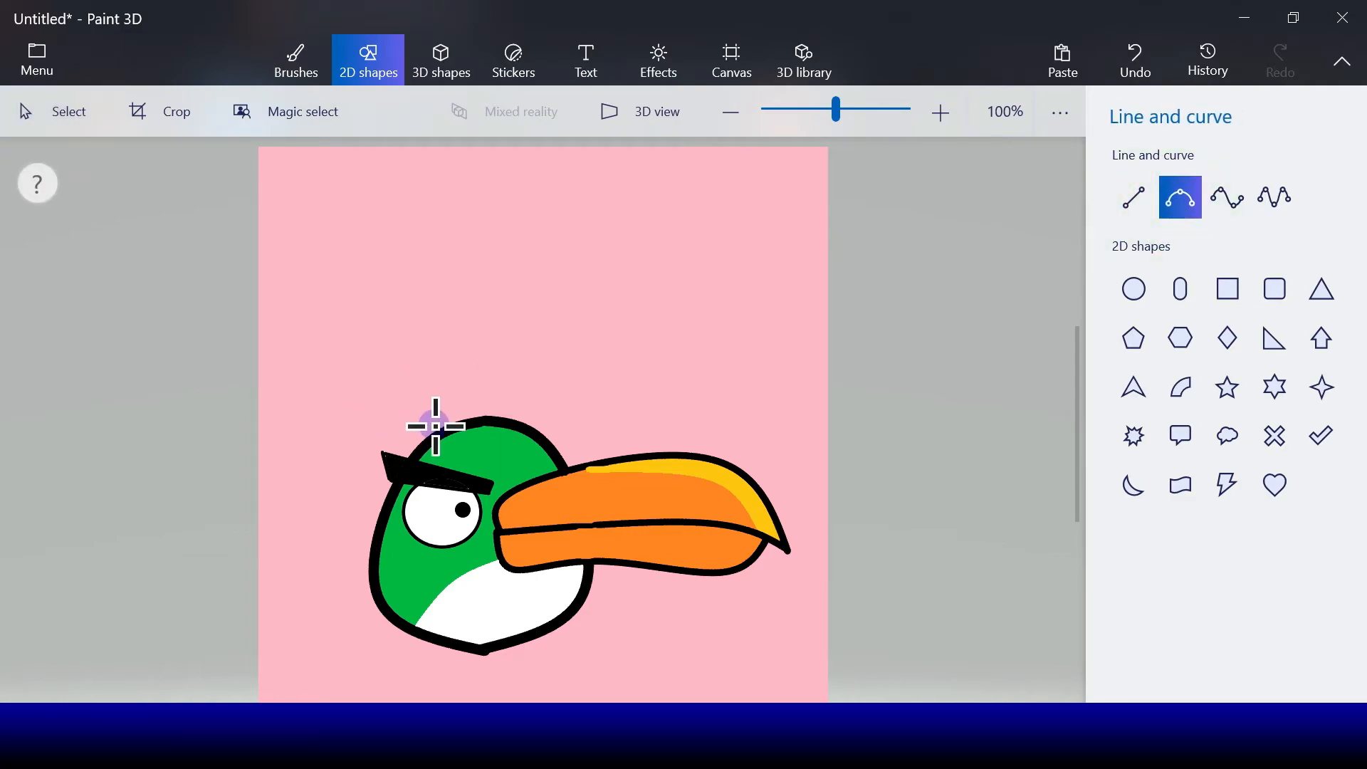
left_click(1131, 201)
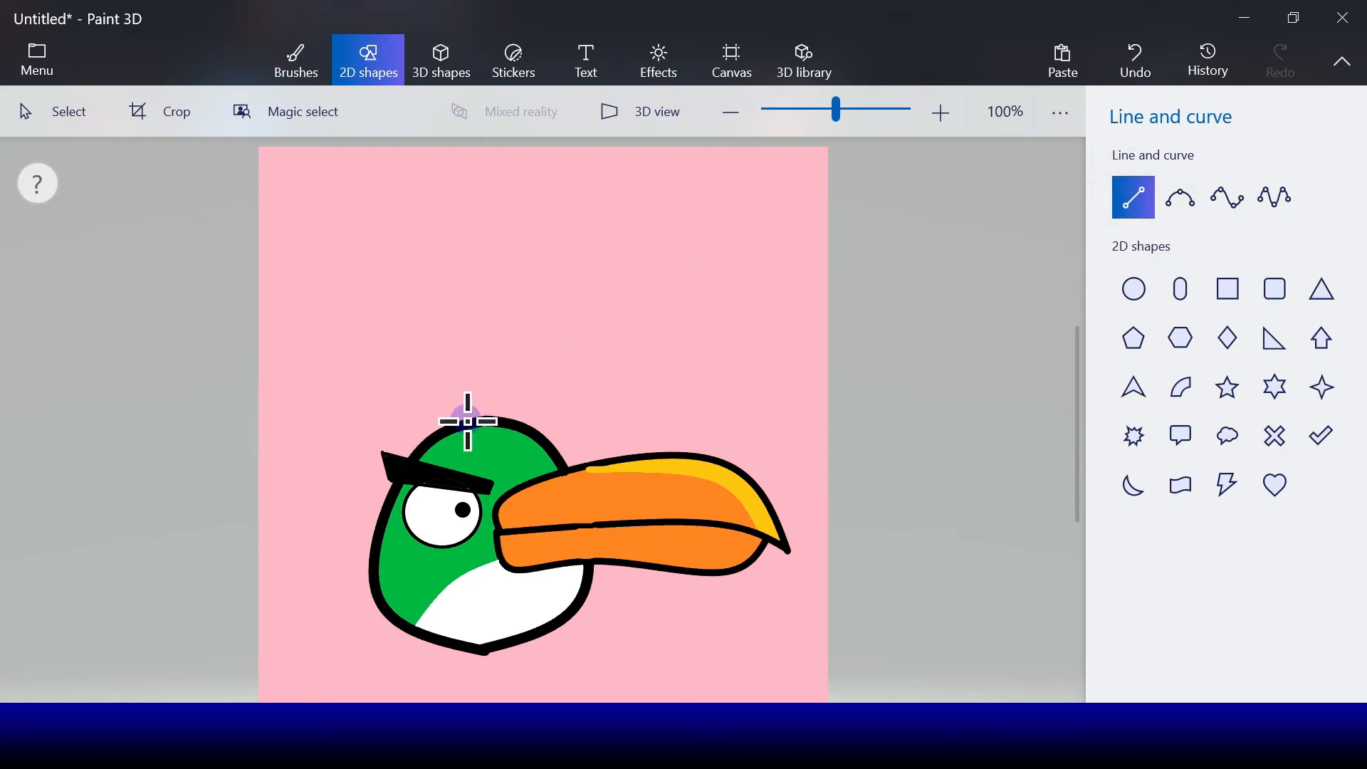
left_click_drag(465, 427, 446, 404)
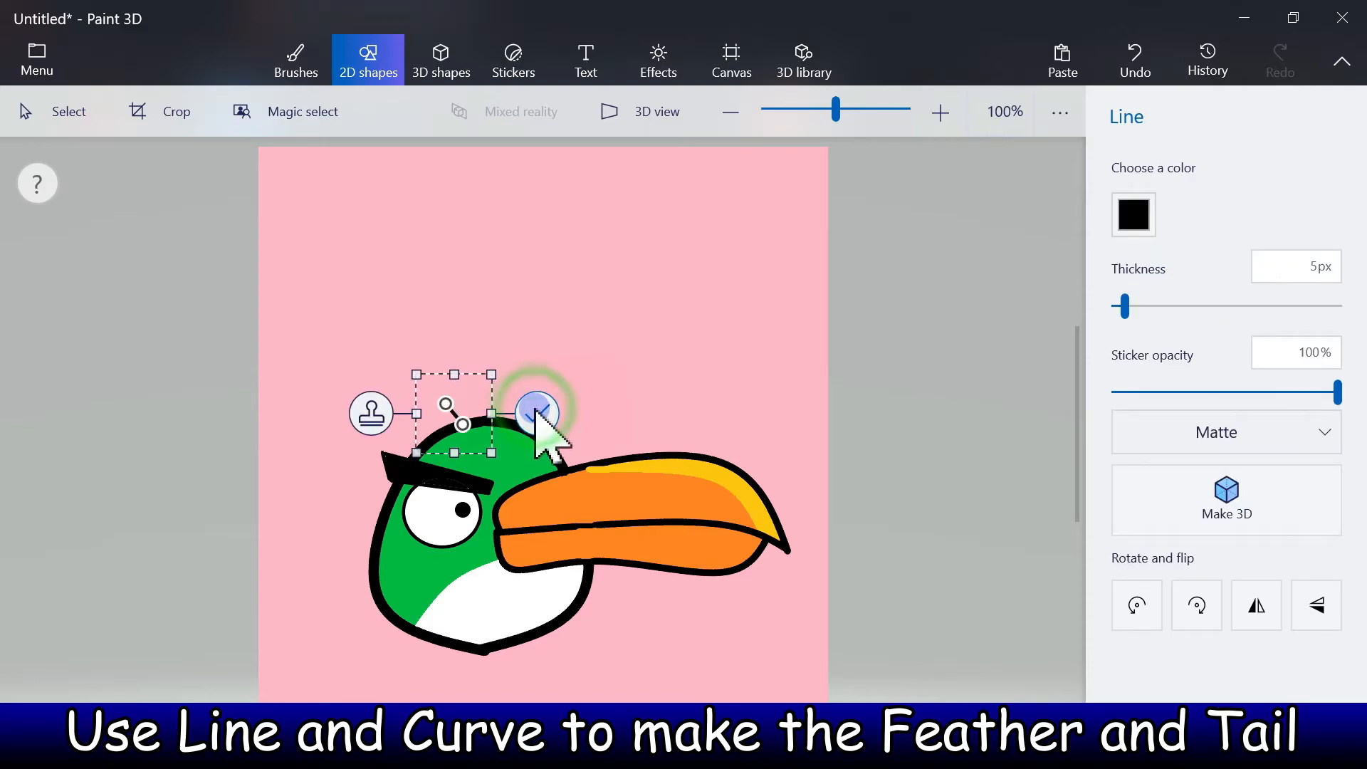
left_click(985, 173)
left_click(1135, 199)
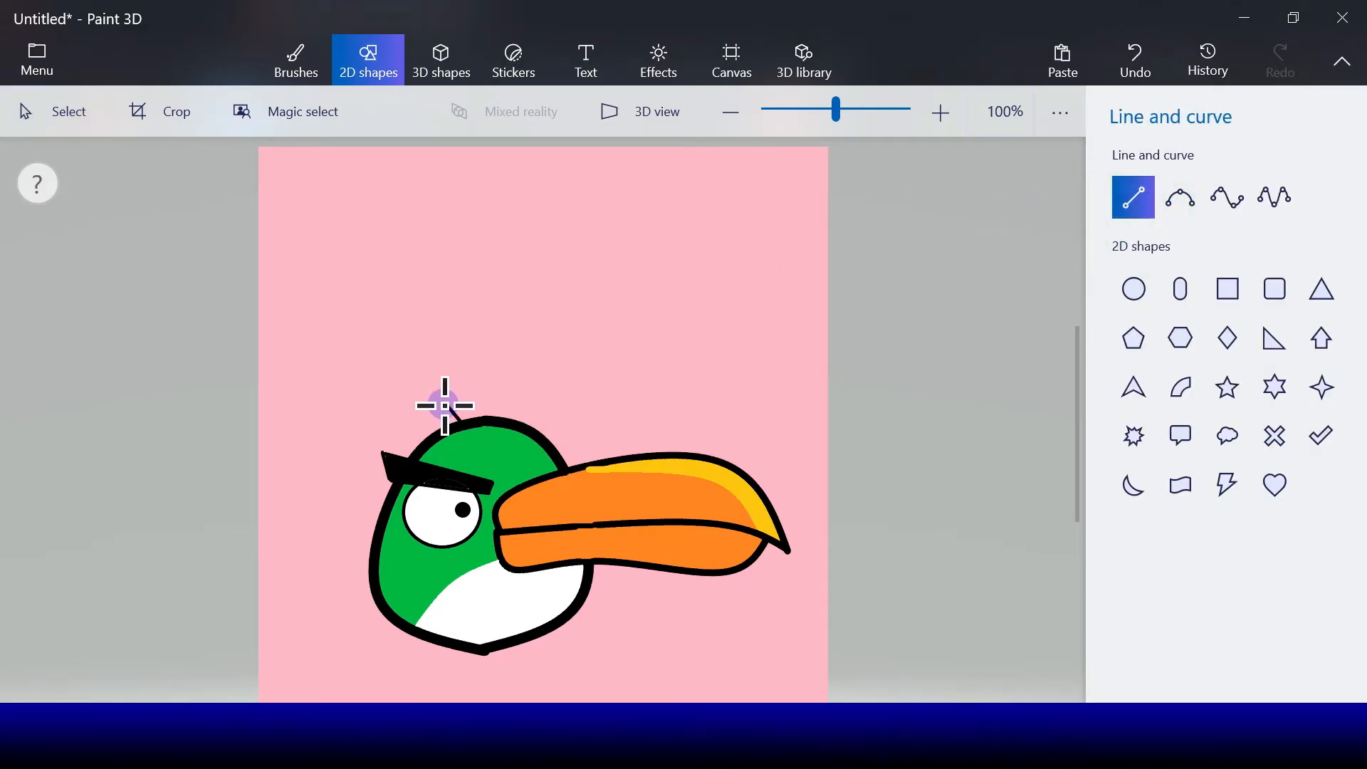
left_click_drag(445, 406, 448, 381)
left_click(525, 388)
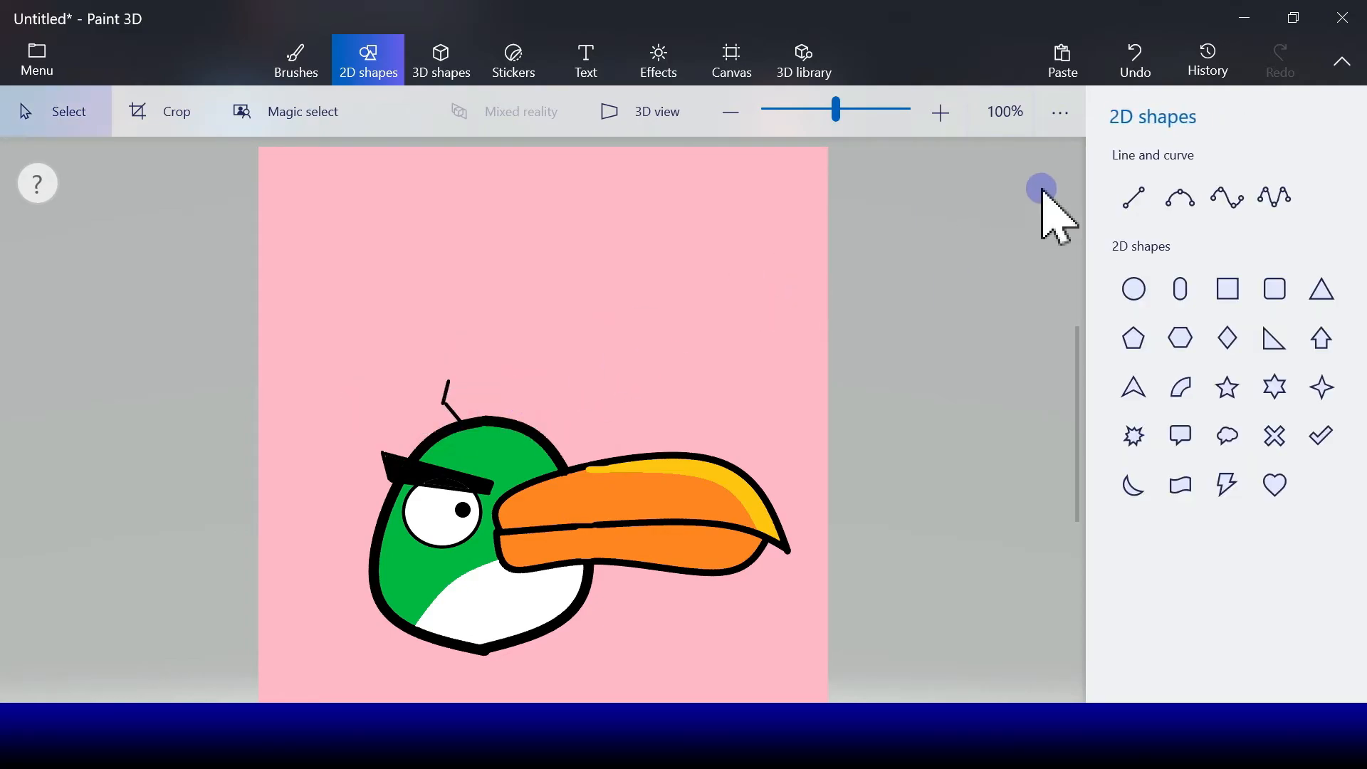
left_click(1133, 197)
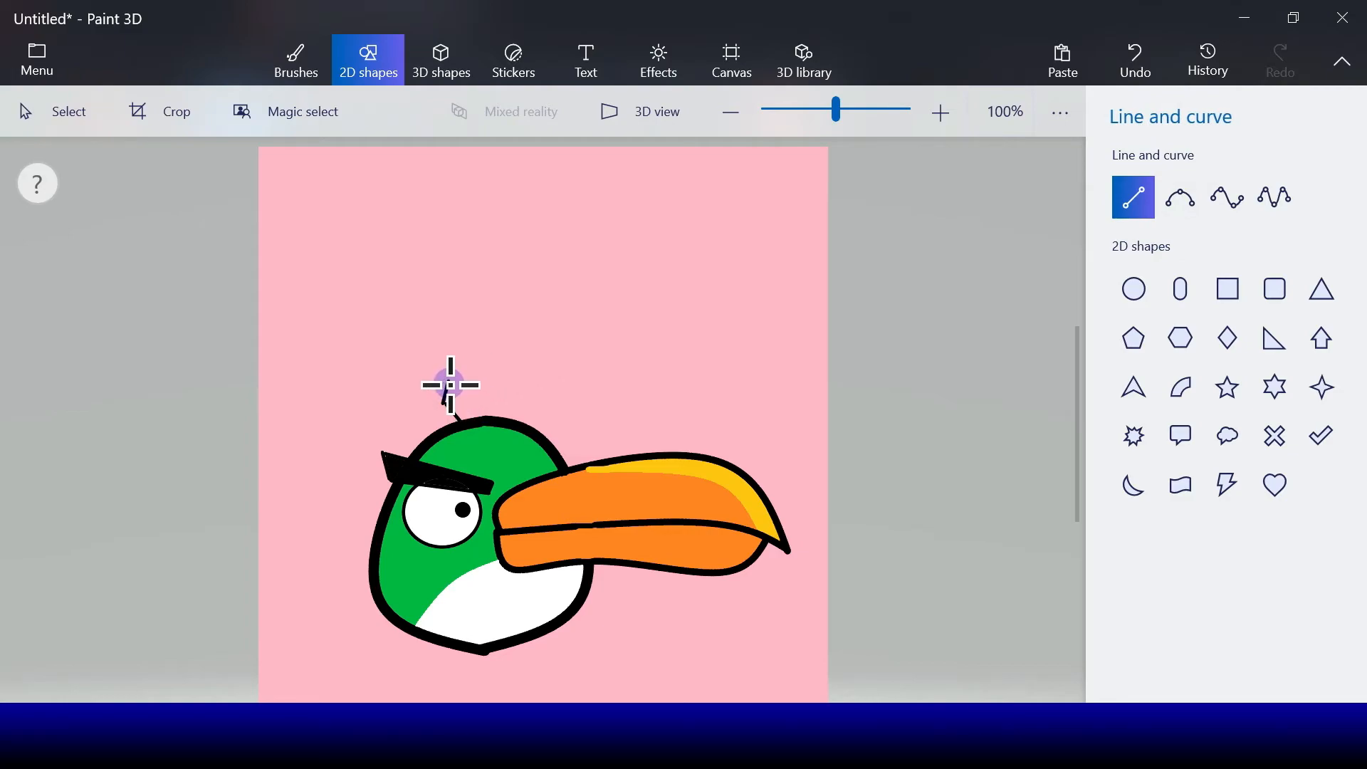
left_click_drag(448, 383, 467, 408)
left_click(538, 391)
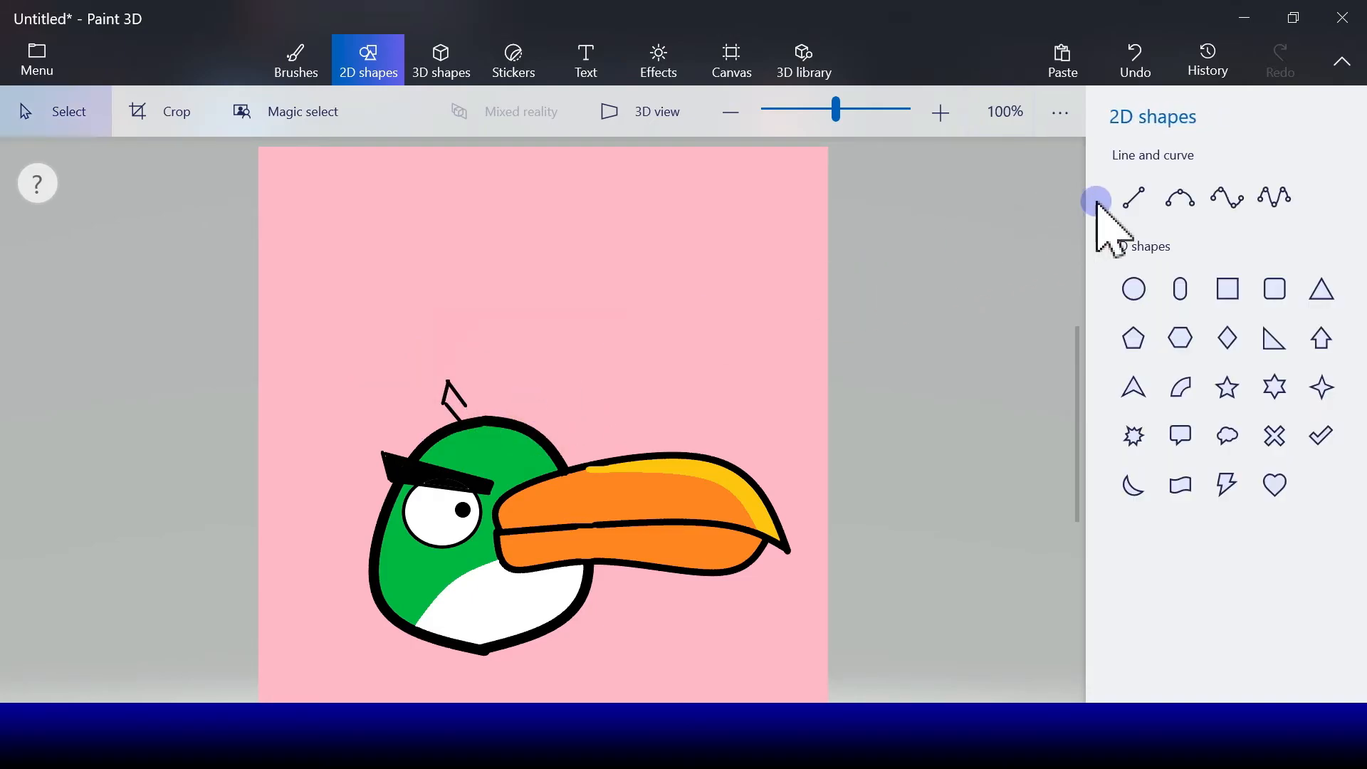
Outline the tall middle head feather with three black 5 px 3-point curves for its rear edge, rounded top and front edge.
left_click(1179, 201)
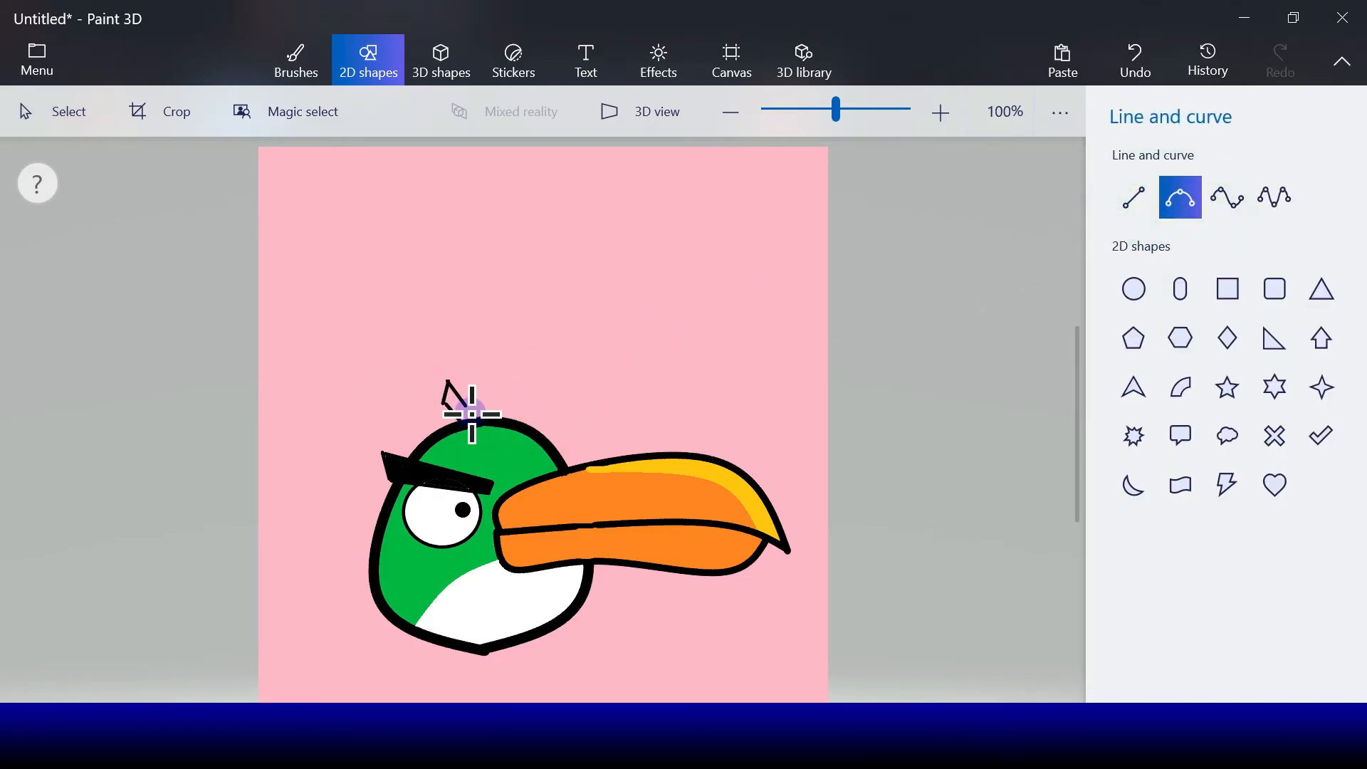
left_click_drag(467, 406, 479, 349)
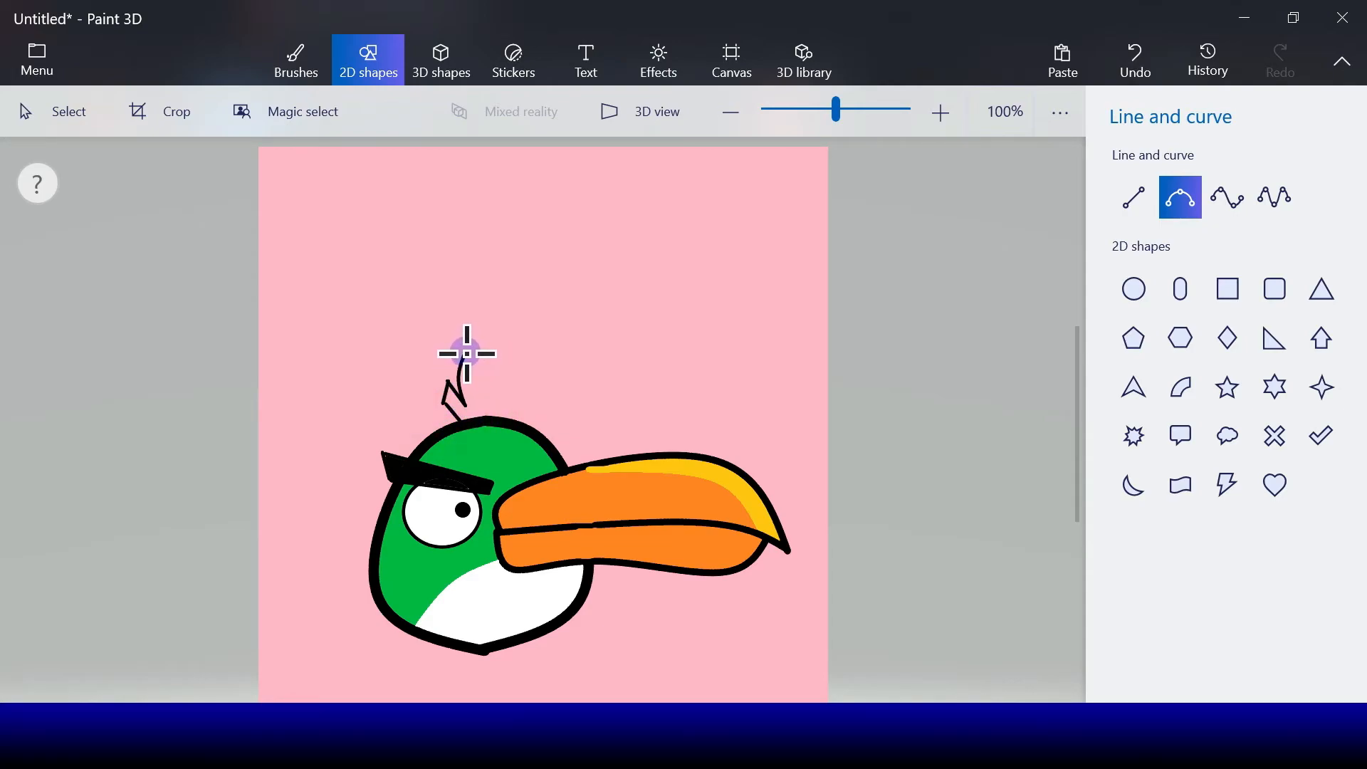
left_click_drag(467, 354, 466, 352)
left_click(538, 376)
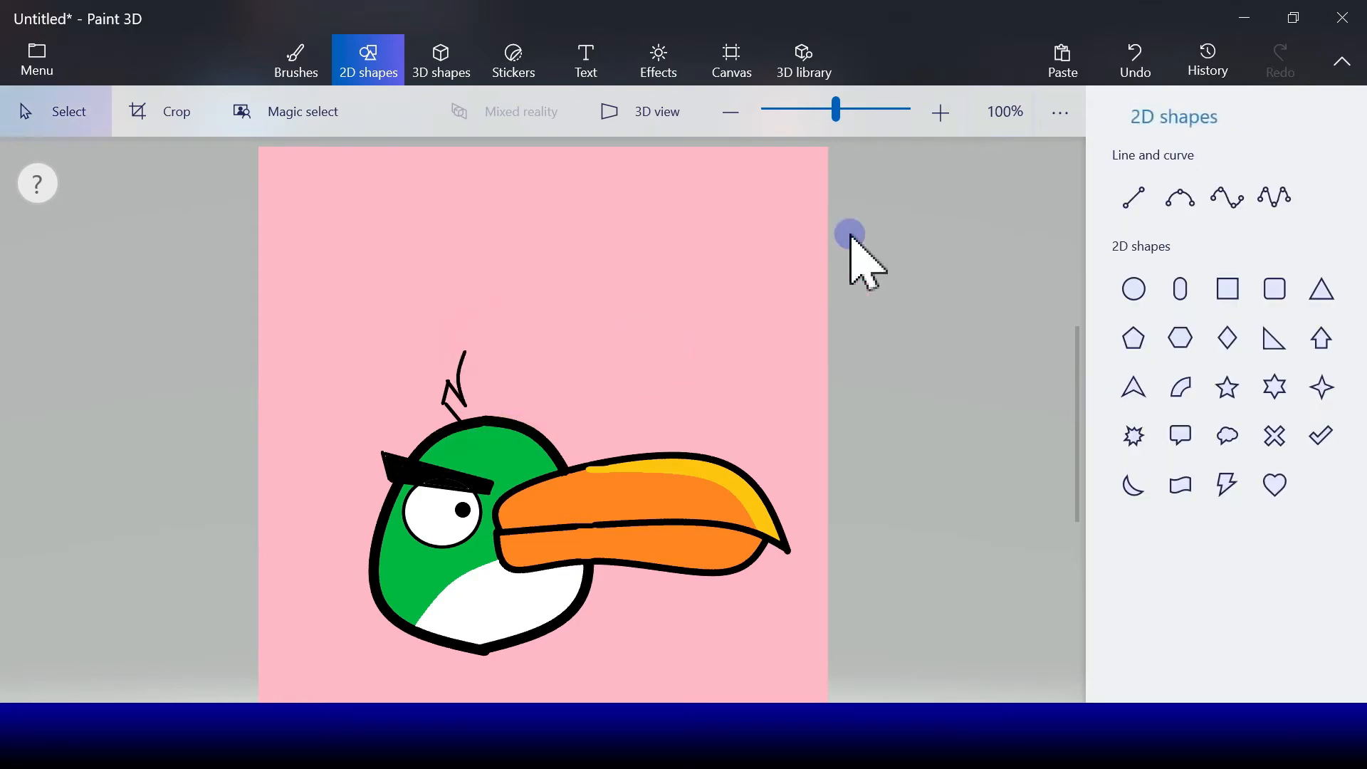
left_click(1180, 196)
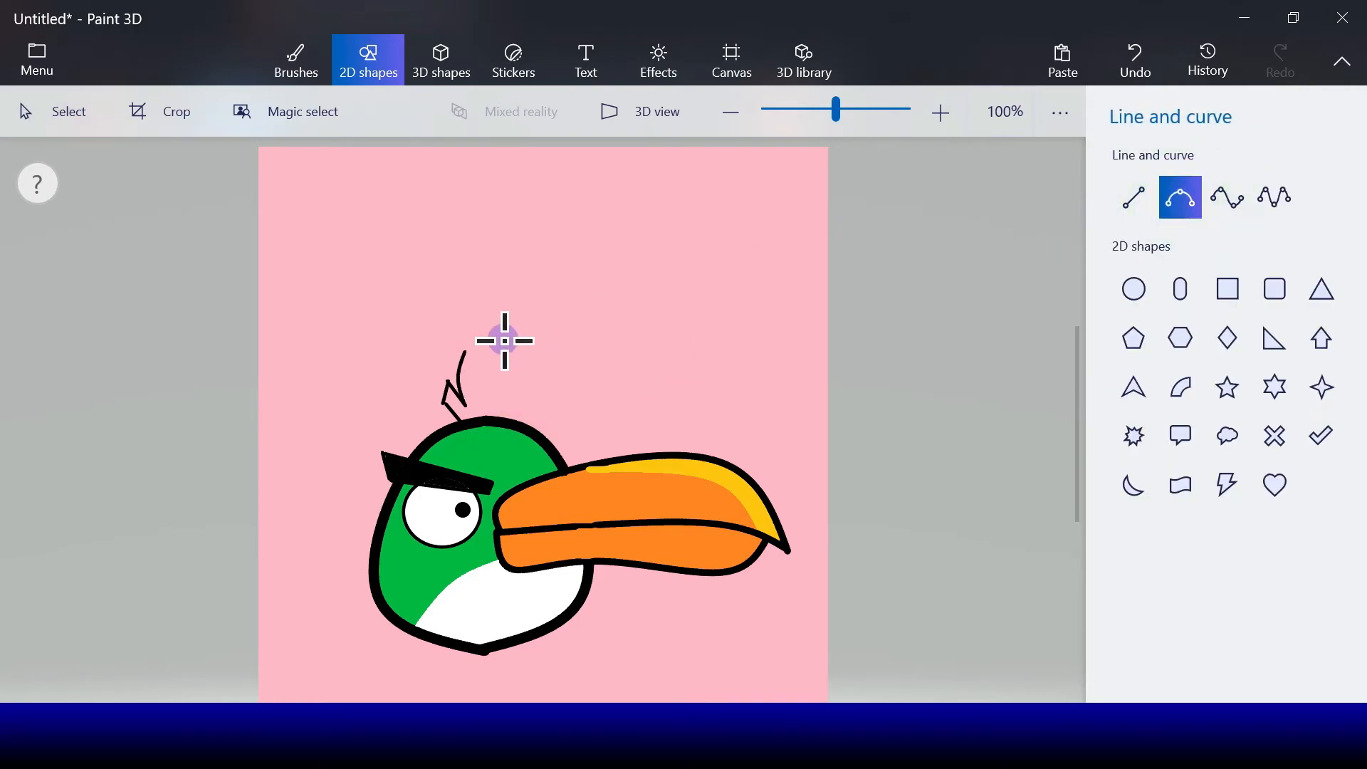
left_click_drag(465, 354, 510, 339)
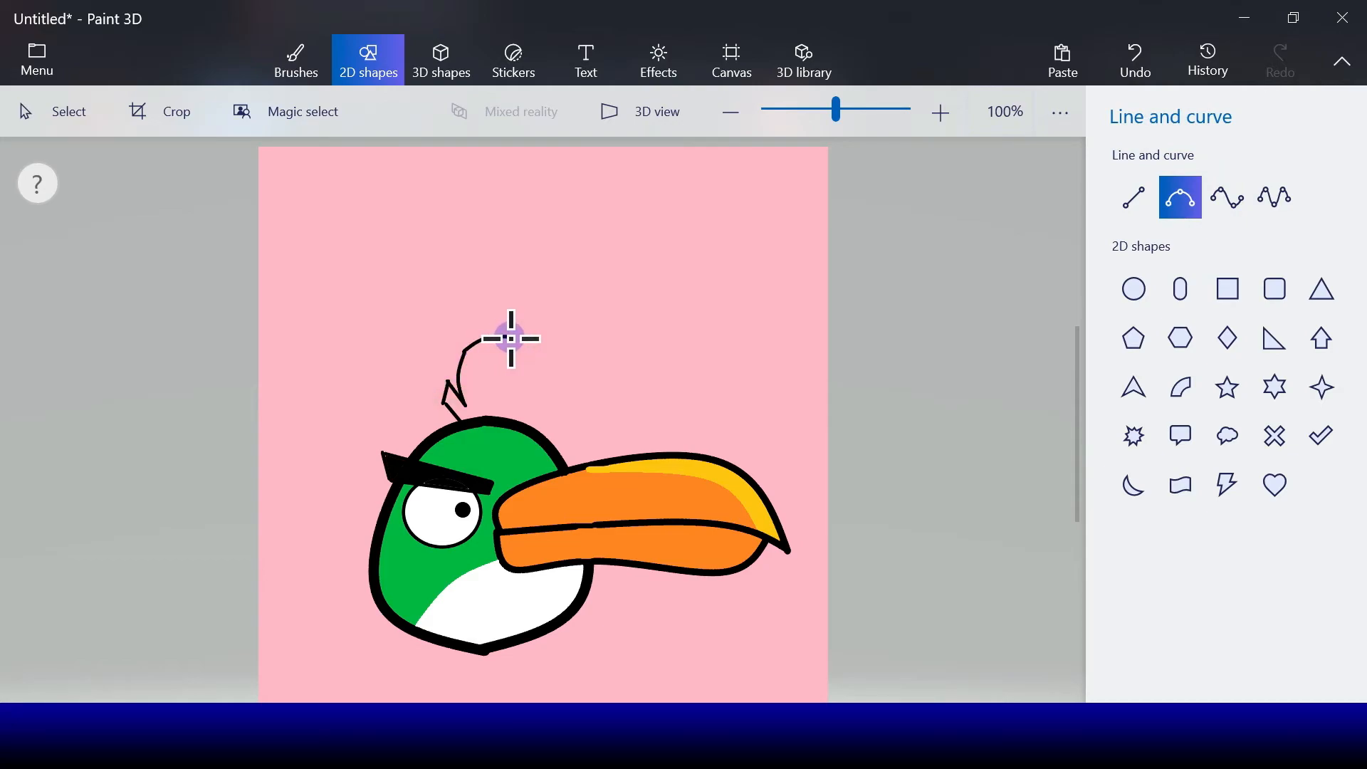
left_click_drag(506, 341, 506, 341)
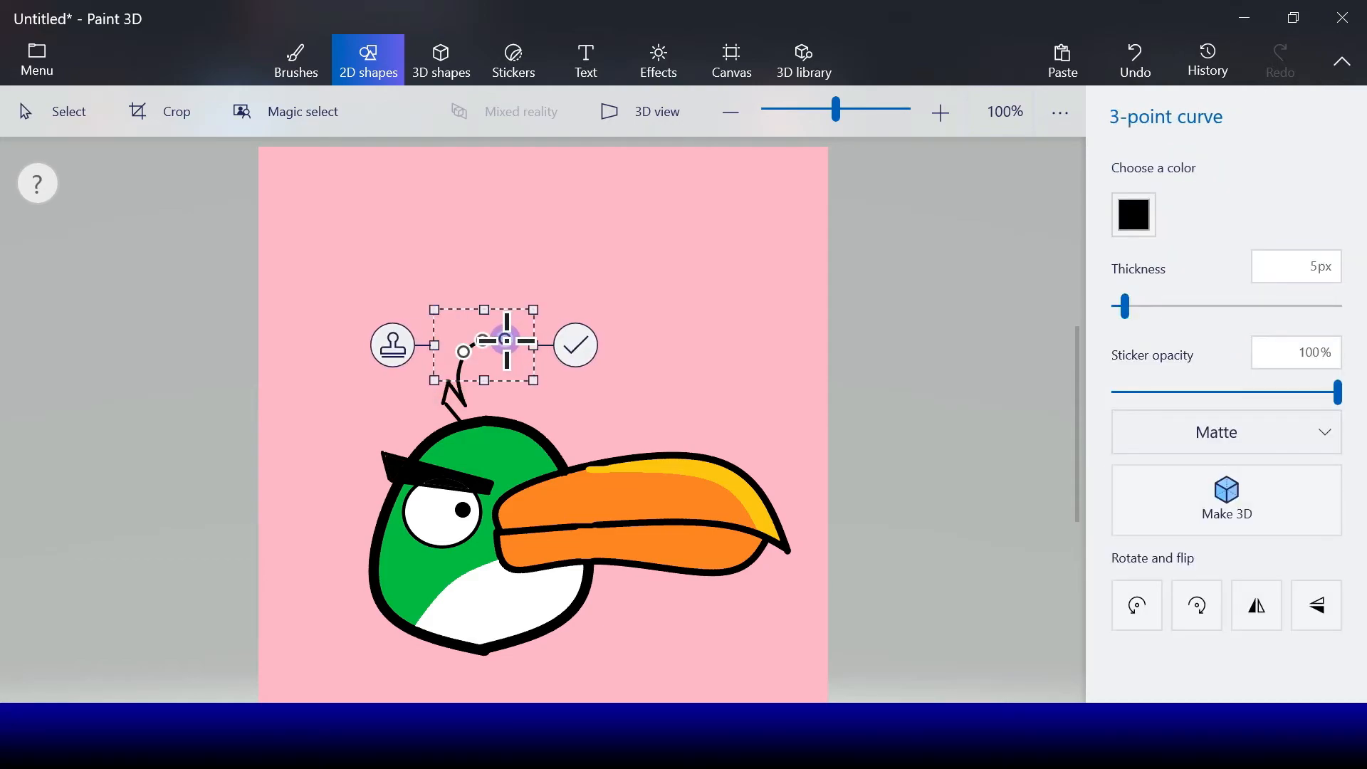
left_click(571, 344)
left_click(1180, 197)
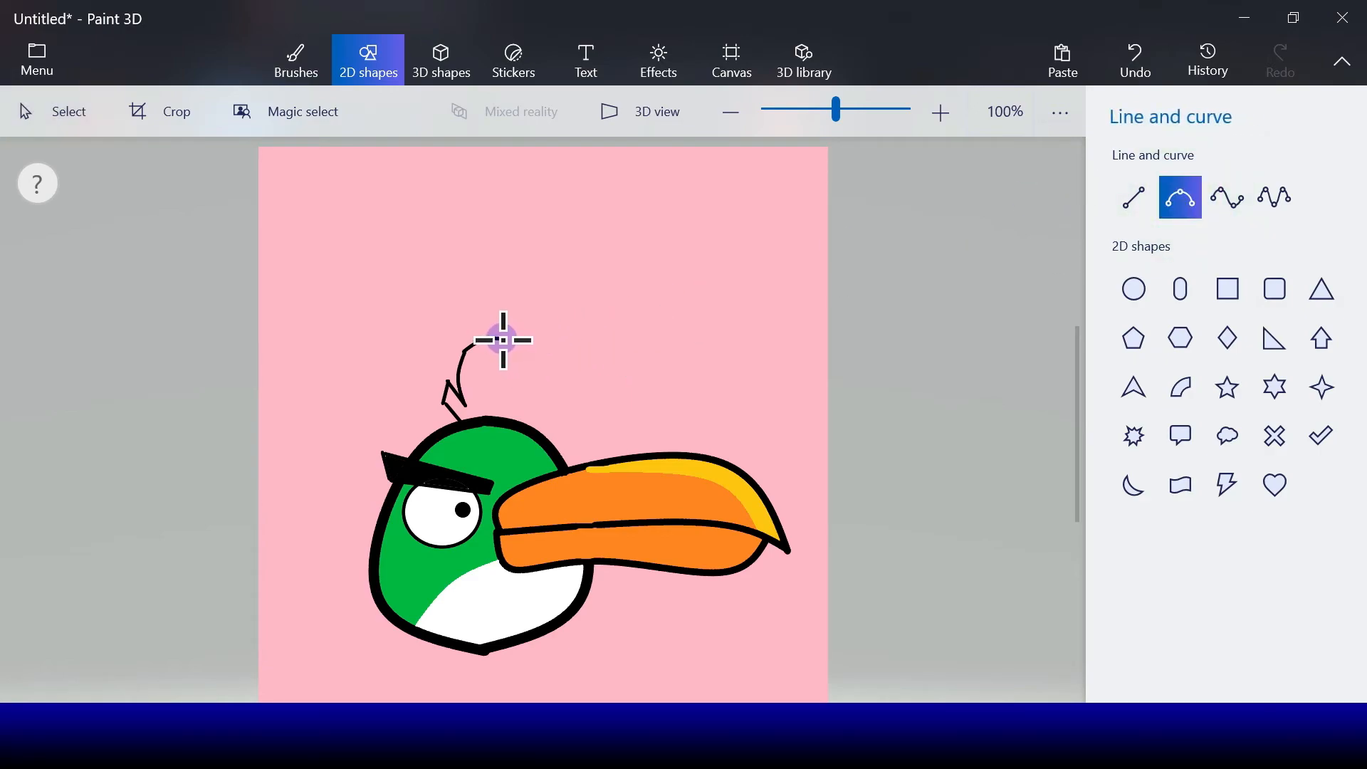
left_click_drag(503, 340, 494, 403)
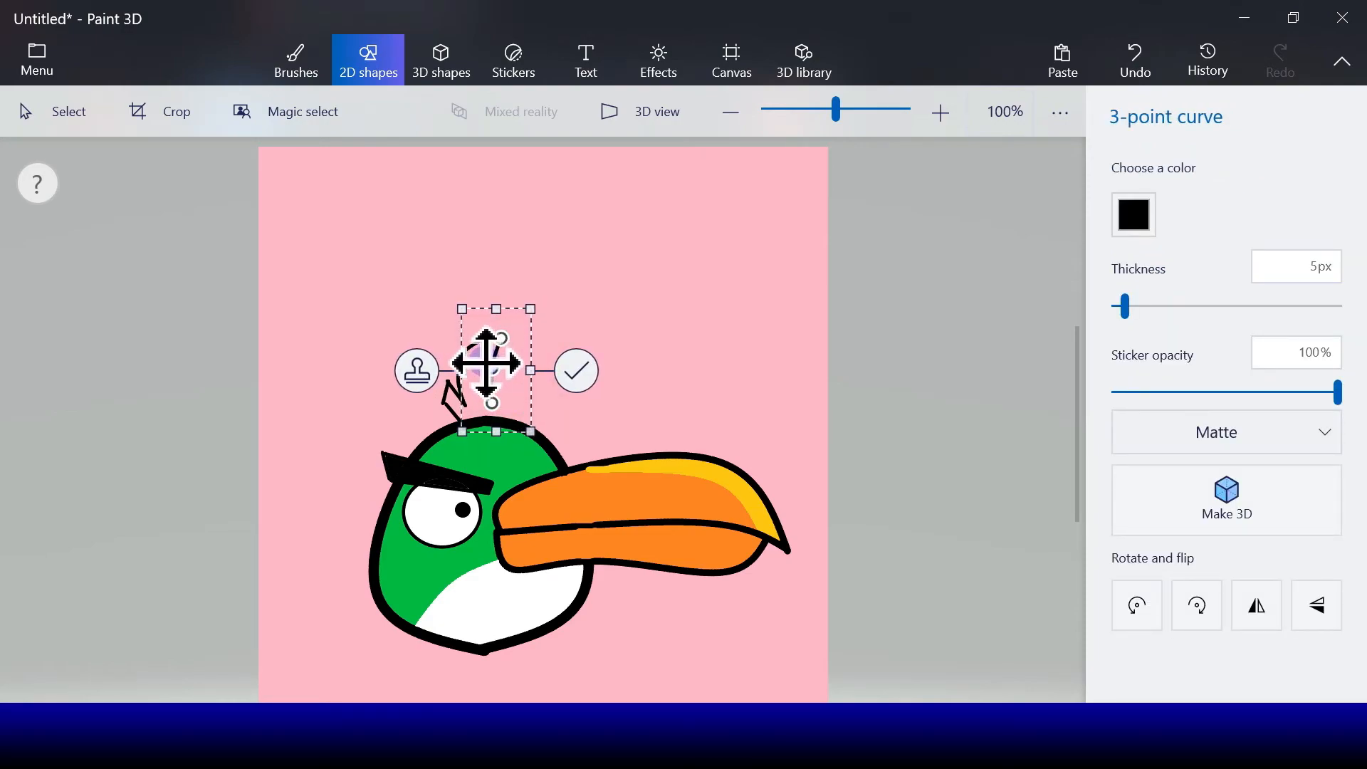
left_click(576, 370)
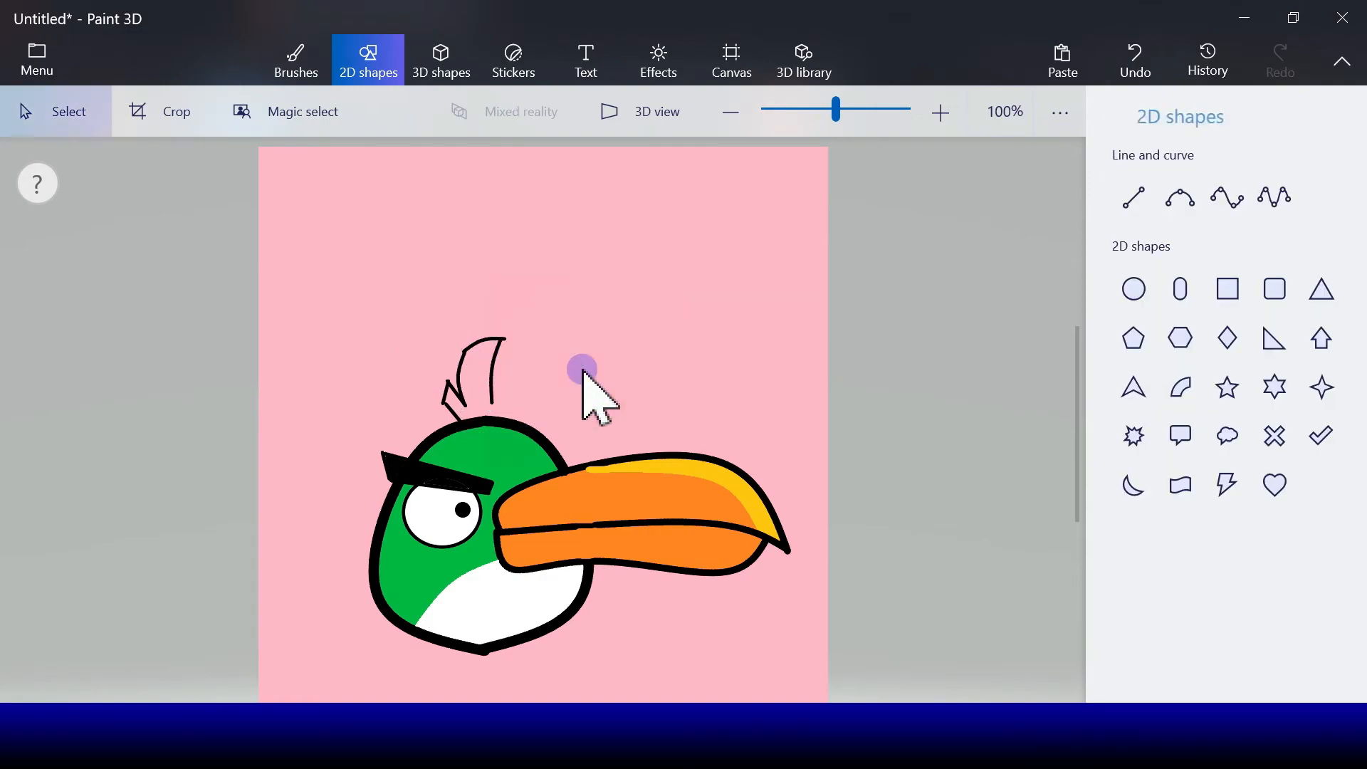
Outline the front head feather with two black 5 px 3-point curves bending toward the beak, and close its tip with a straight line.
left_click(1181, 199)
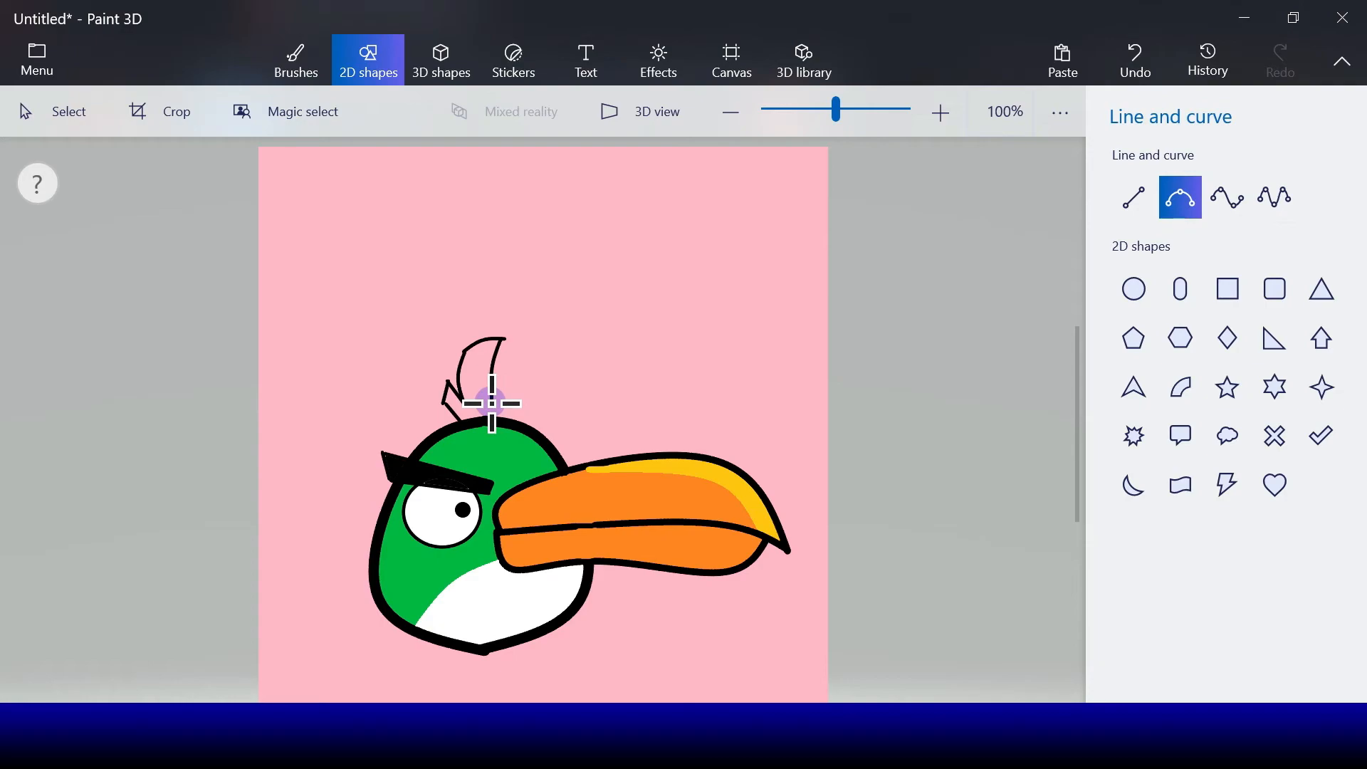
mouse_move(491, 404)
left_mouse_down()
mouse_move(504, 373)
mouse_move(528, 362)
left_mouse_up()
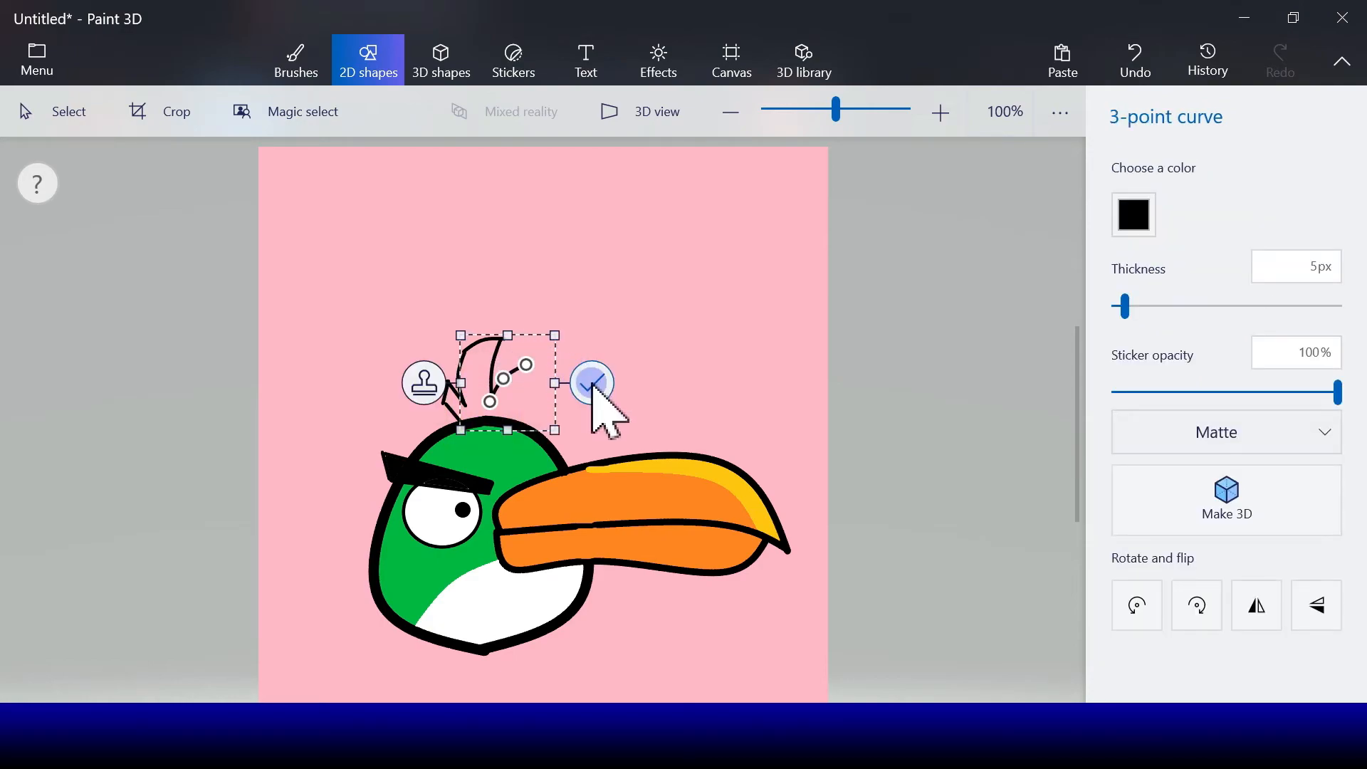
left_click(595, 382)
left_click(1184, 192)
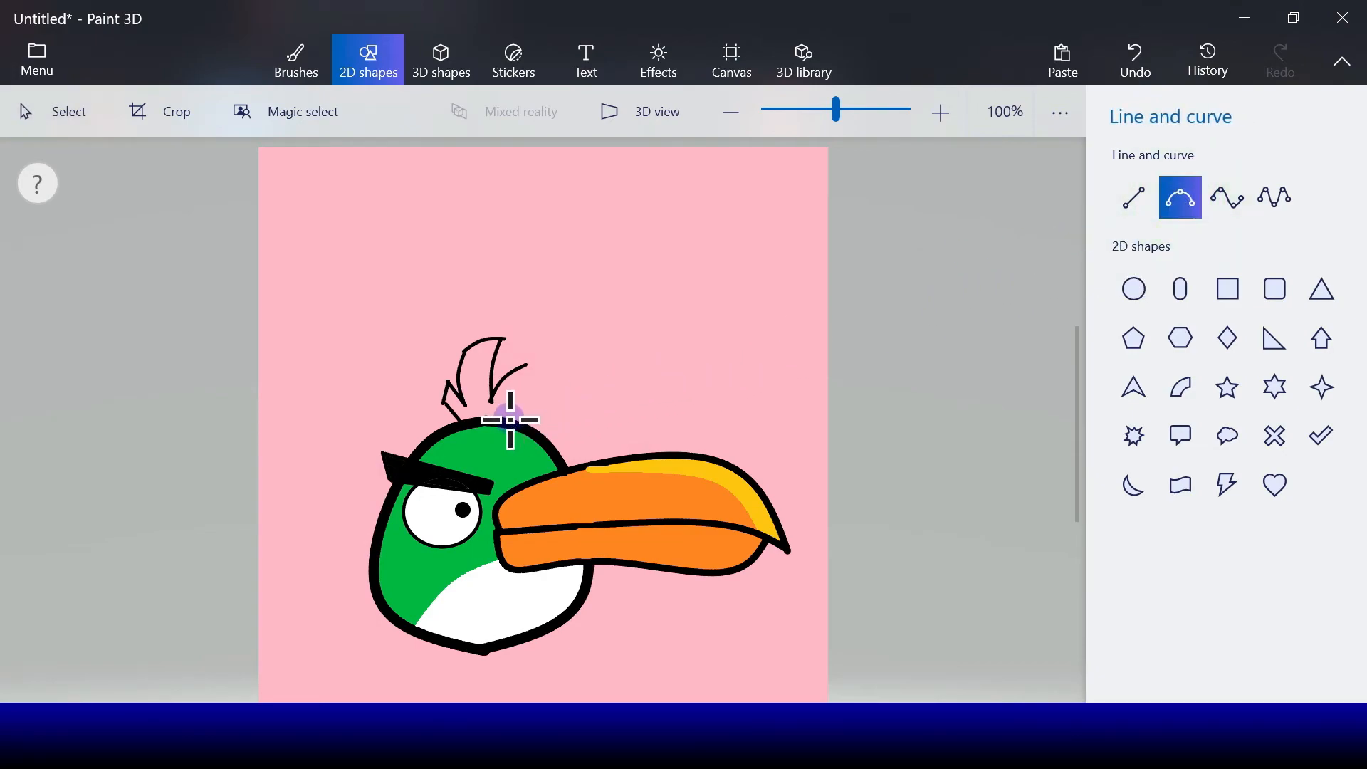
left_click_drag(509, 422, 540, 384)
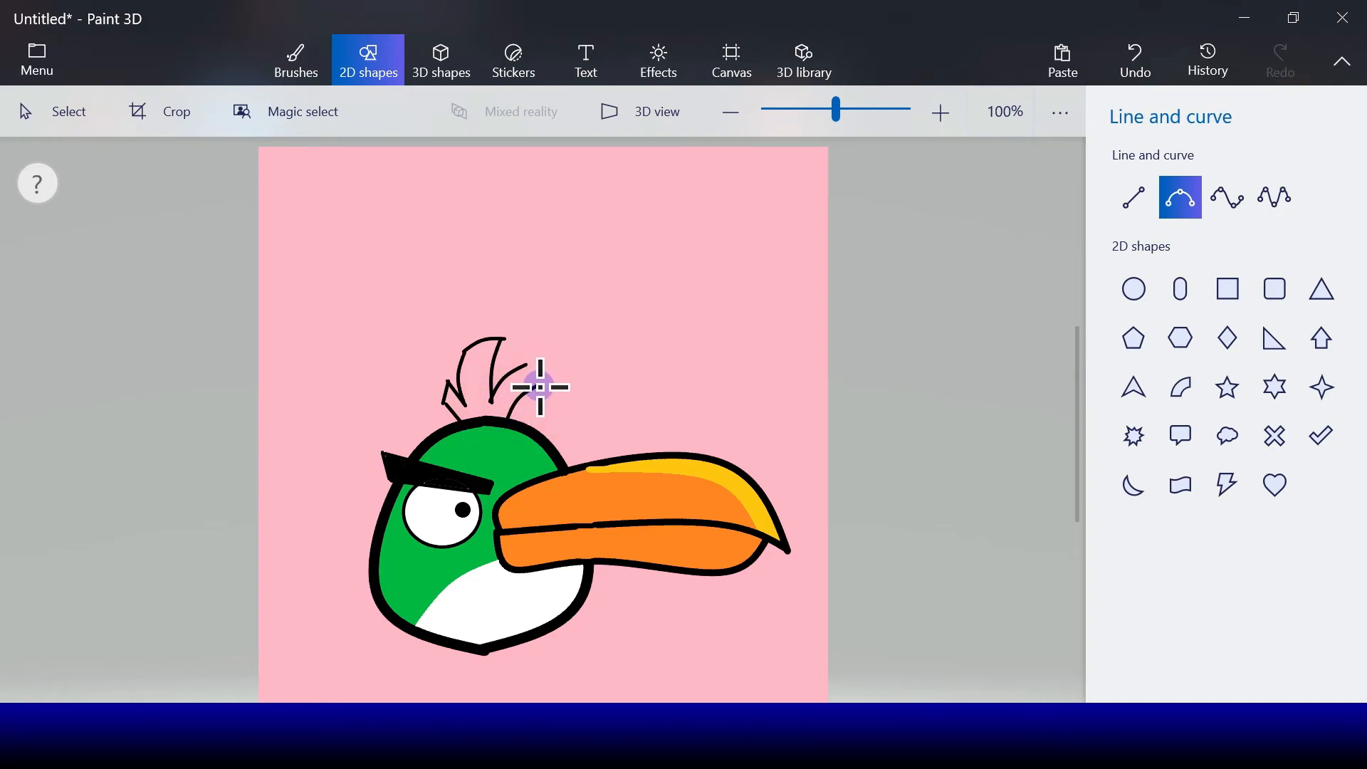
left_click(604, 399)
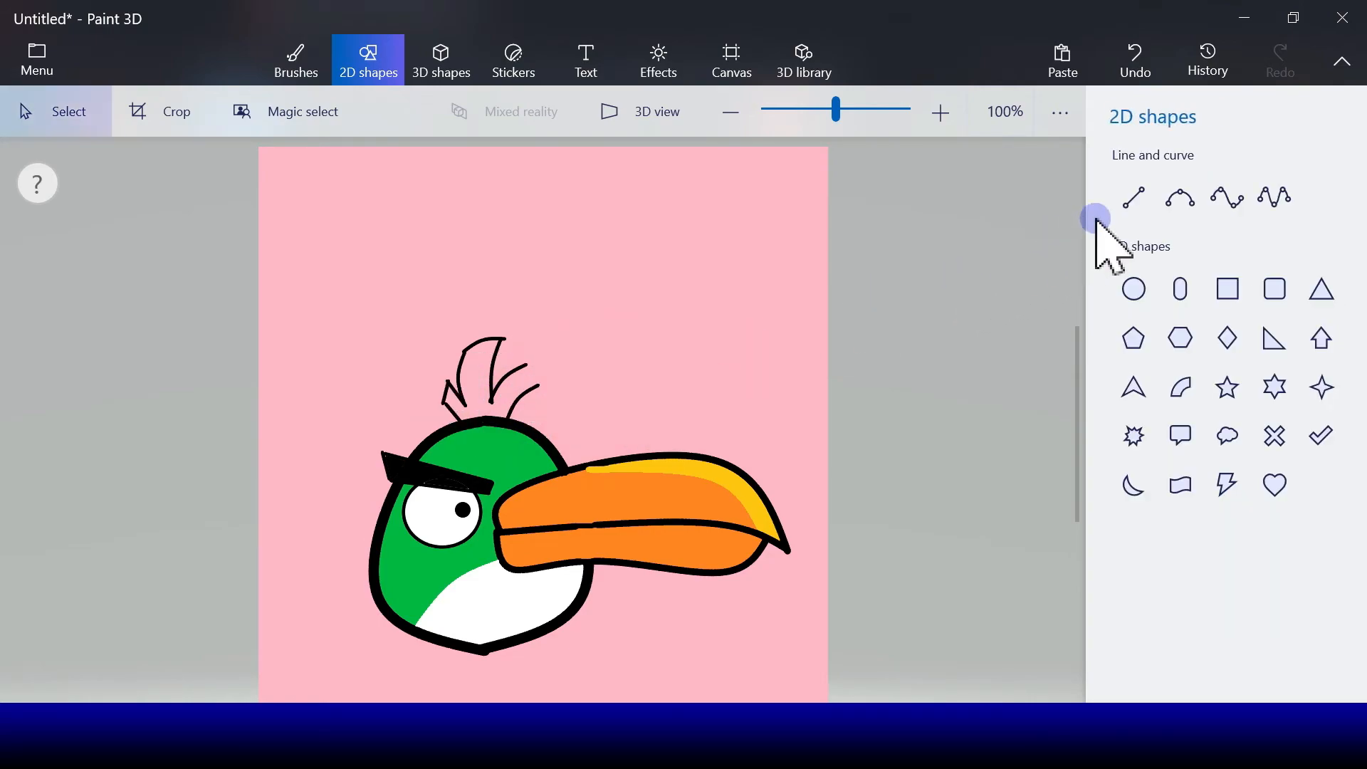
left_click(1133, 197)
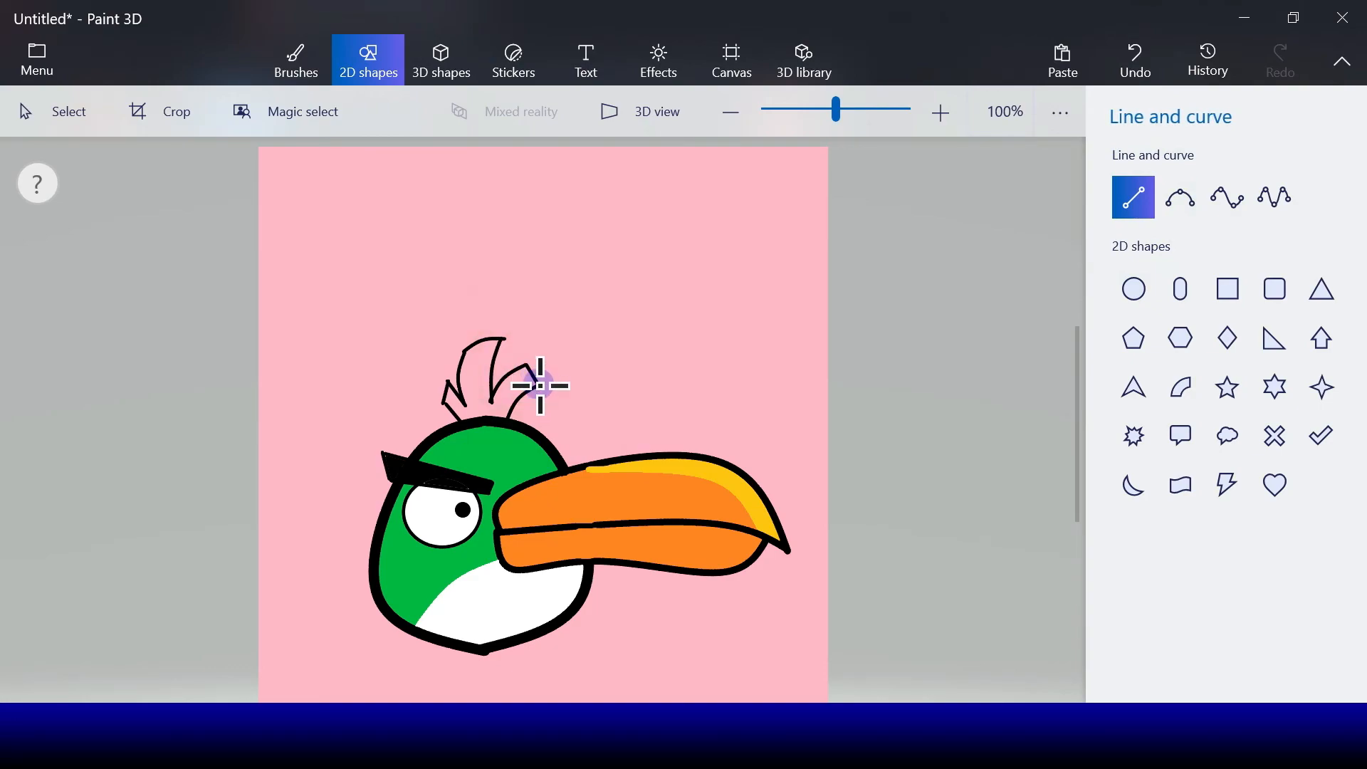
left_click_drag(541, 387, 526, 365)
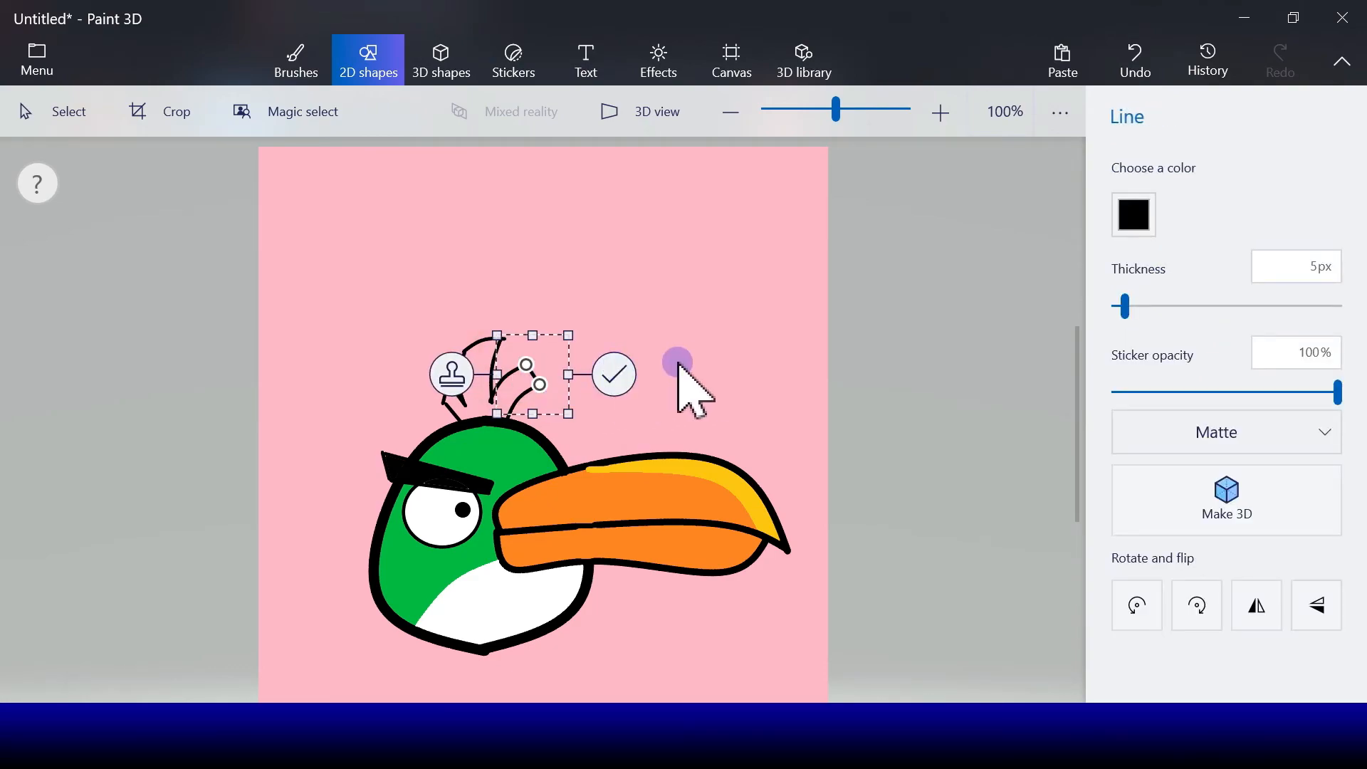
left_click(623, 375)
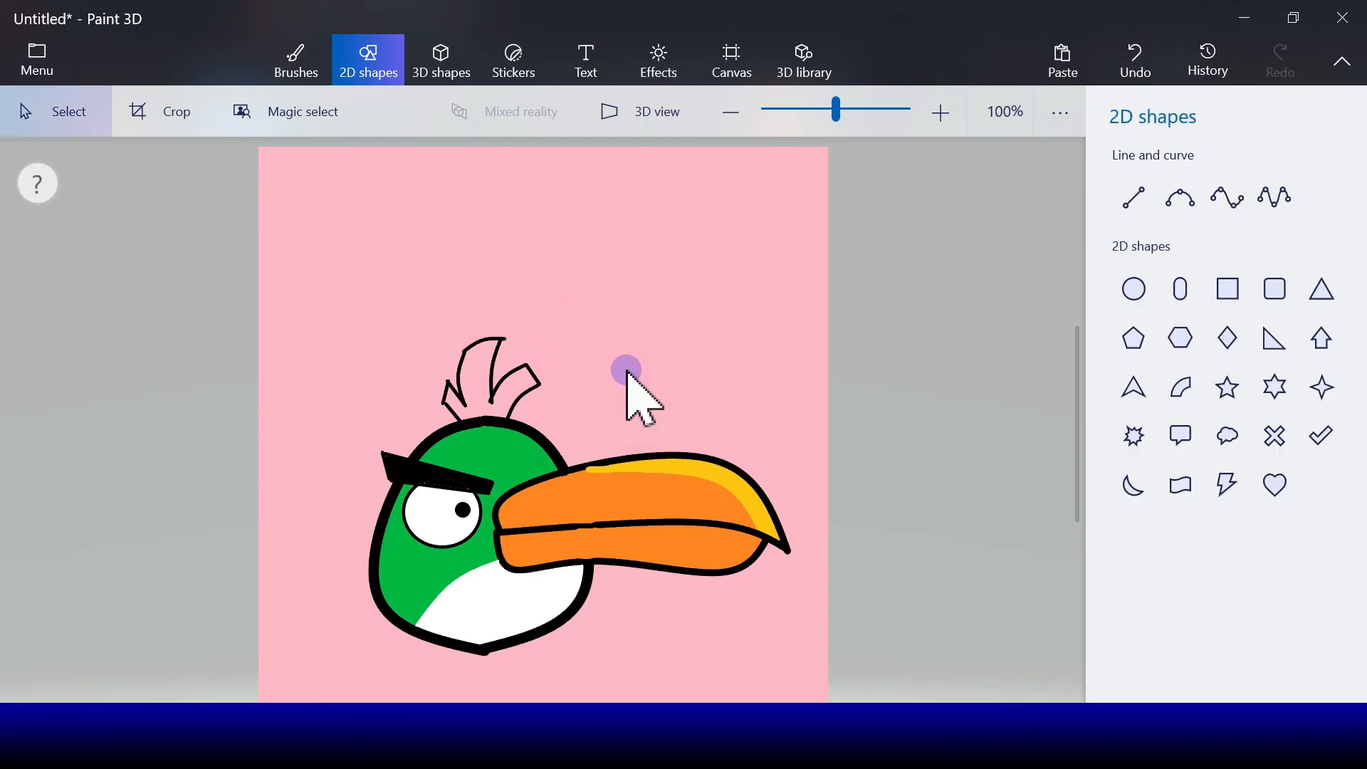
Draw the small upper tail feather behind the body with two black 5 px 3-point curves meeting at a tip.
left_click(1187, 204)
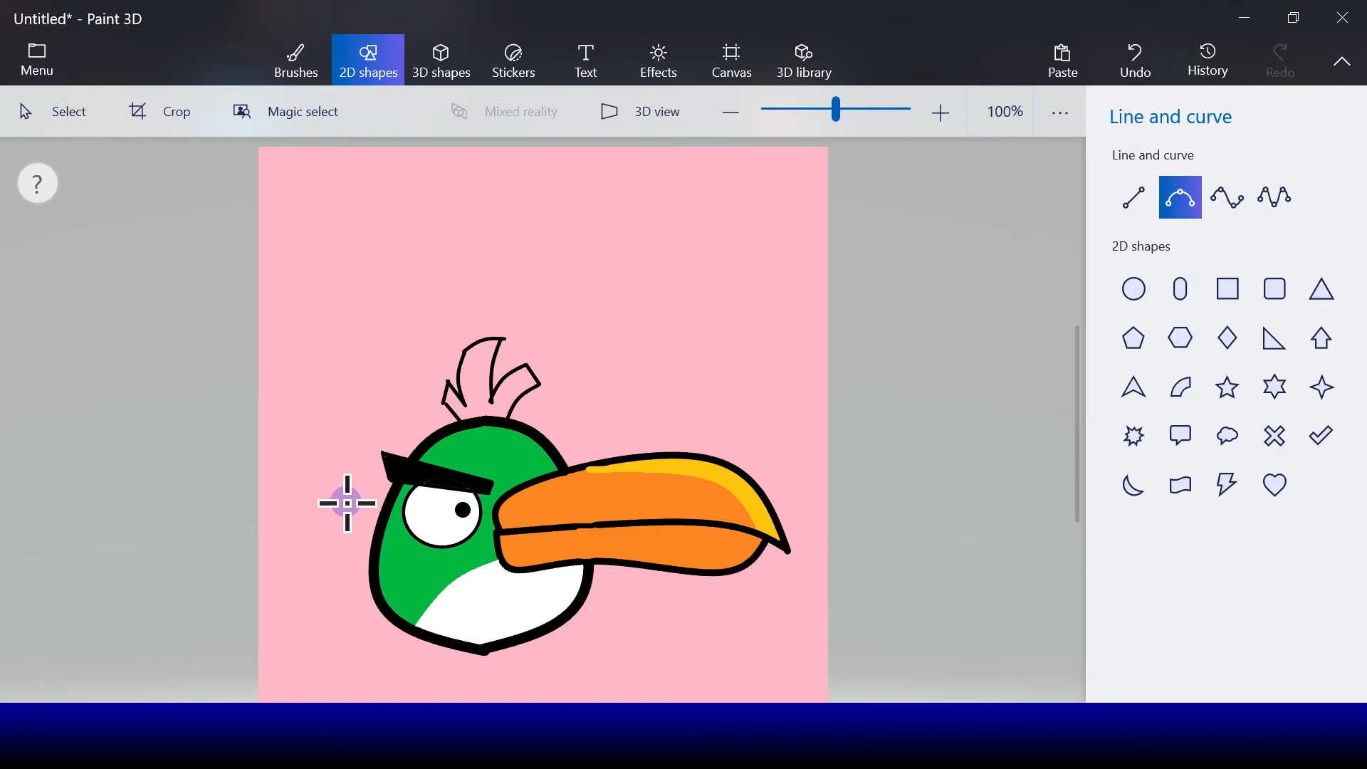
left_click_drag(347, 503, 374, 541)
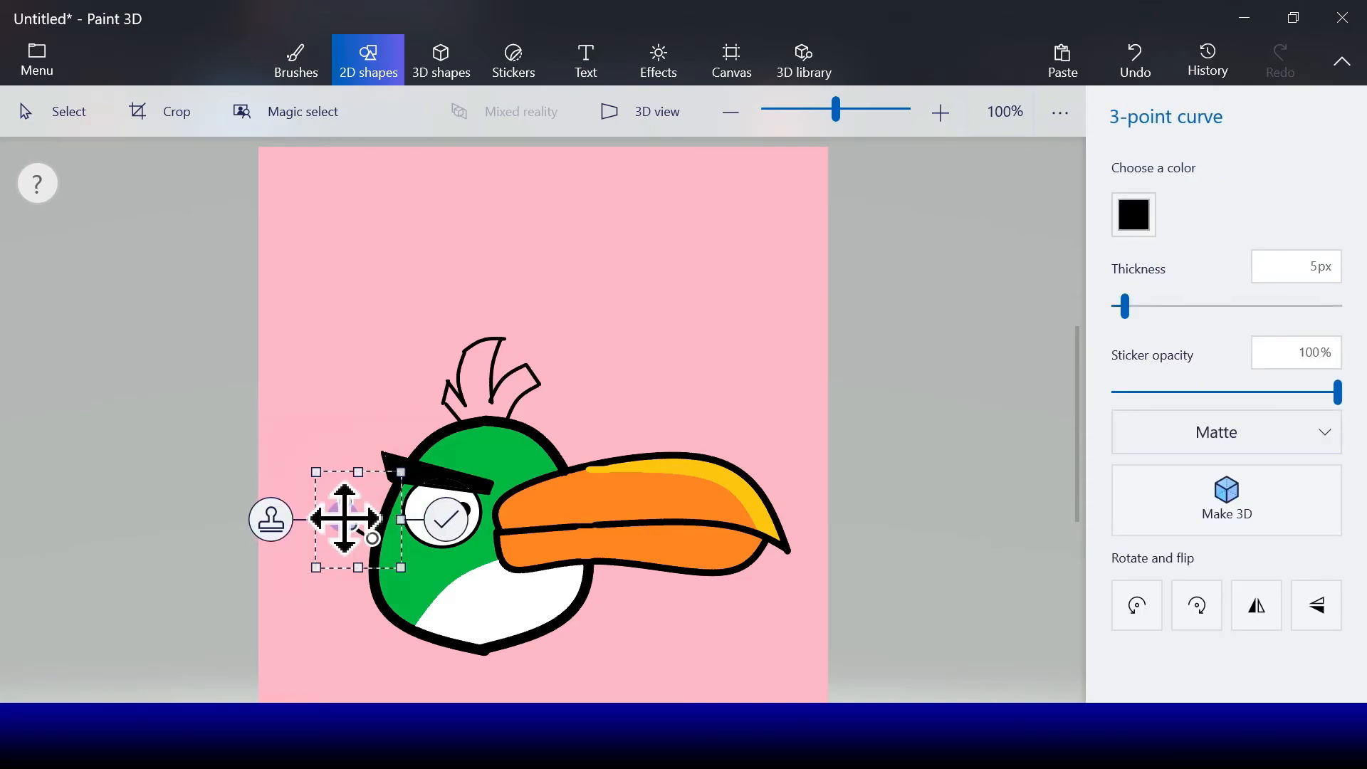
left_click(446, 521)
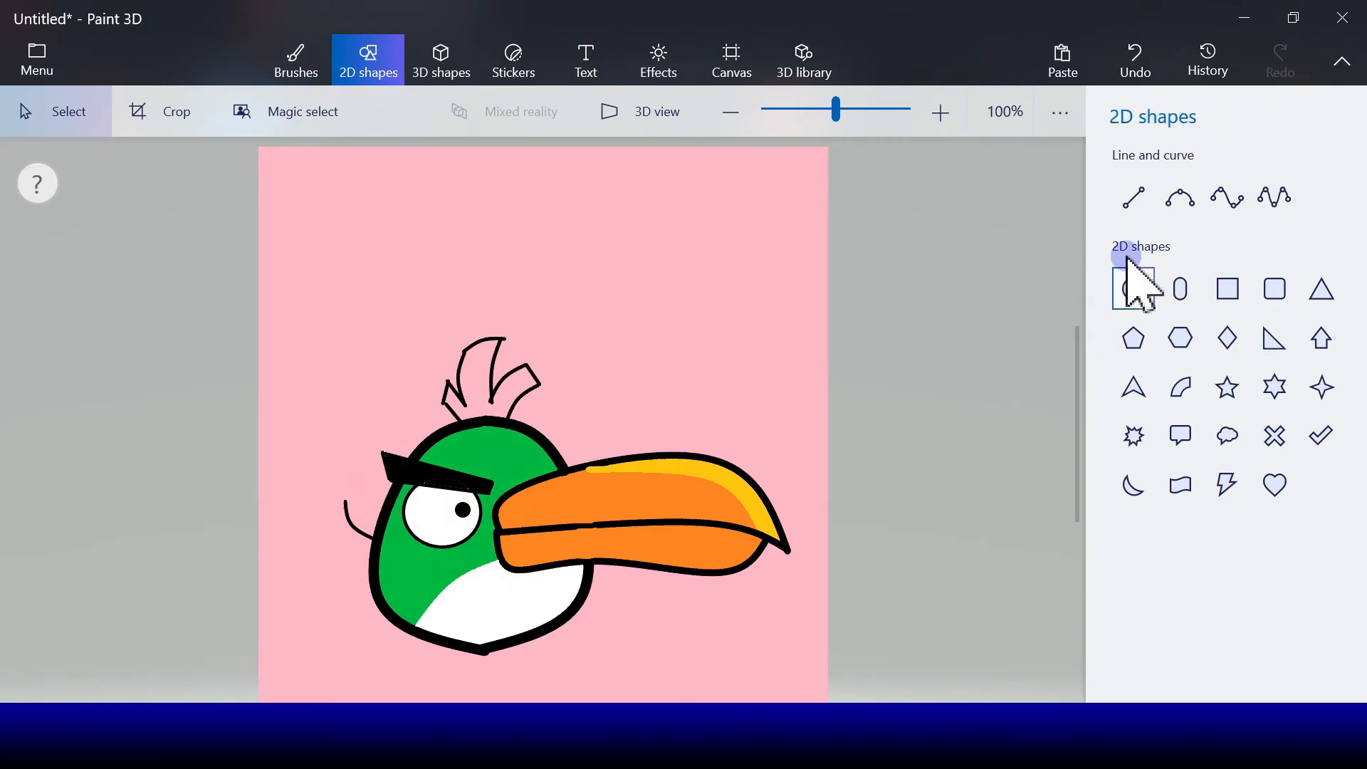
left_click(1179, 199)
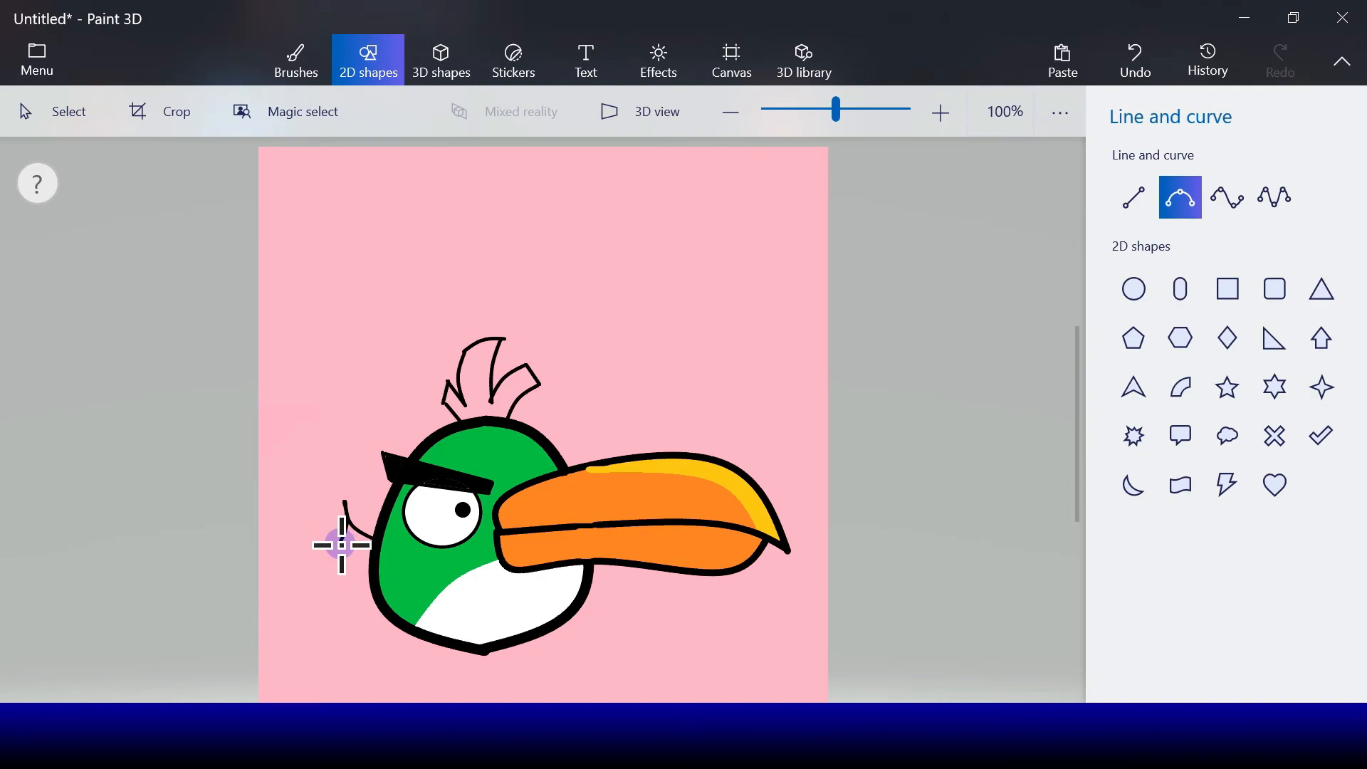
left_click_drag(341, 545, 341, 542)
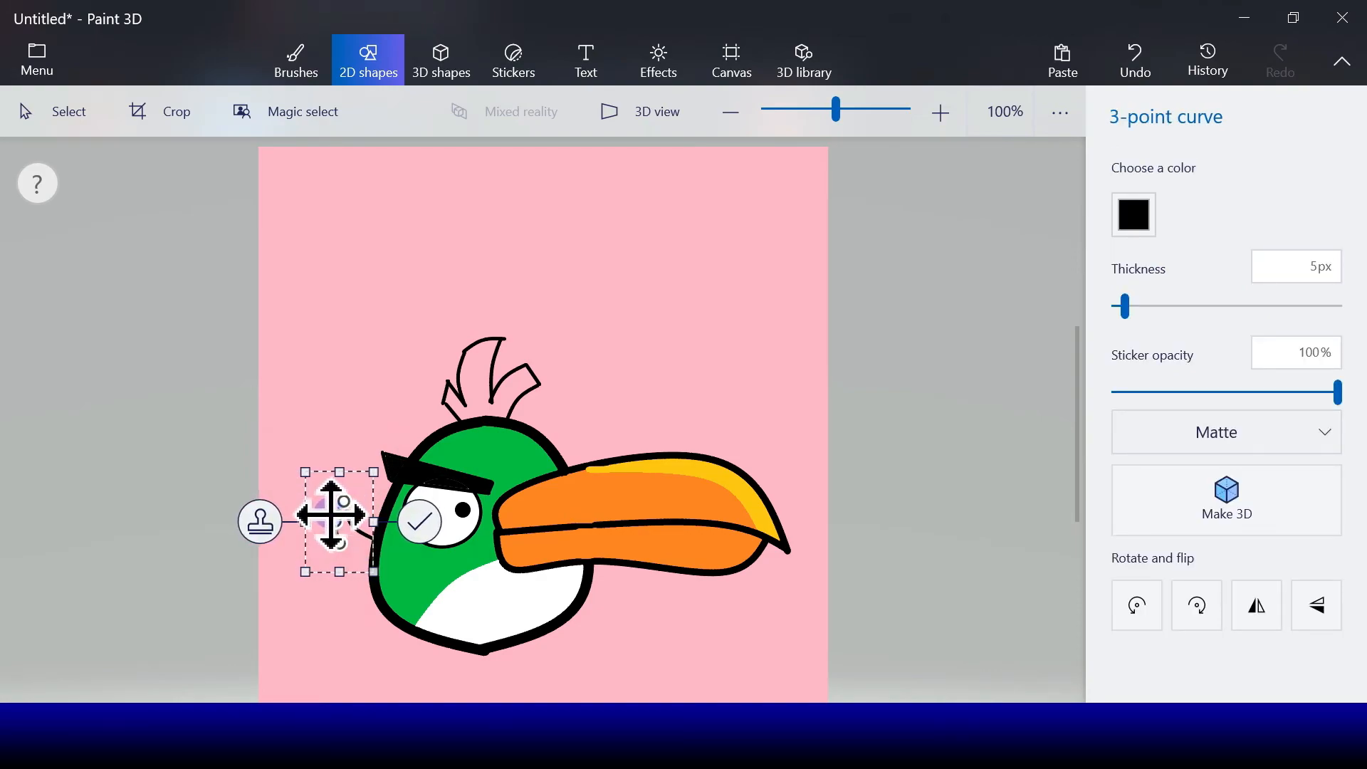
left_click(549, 473)
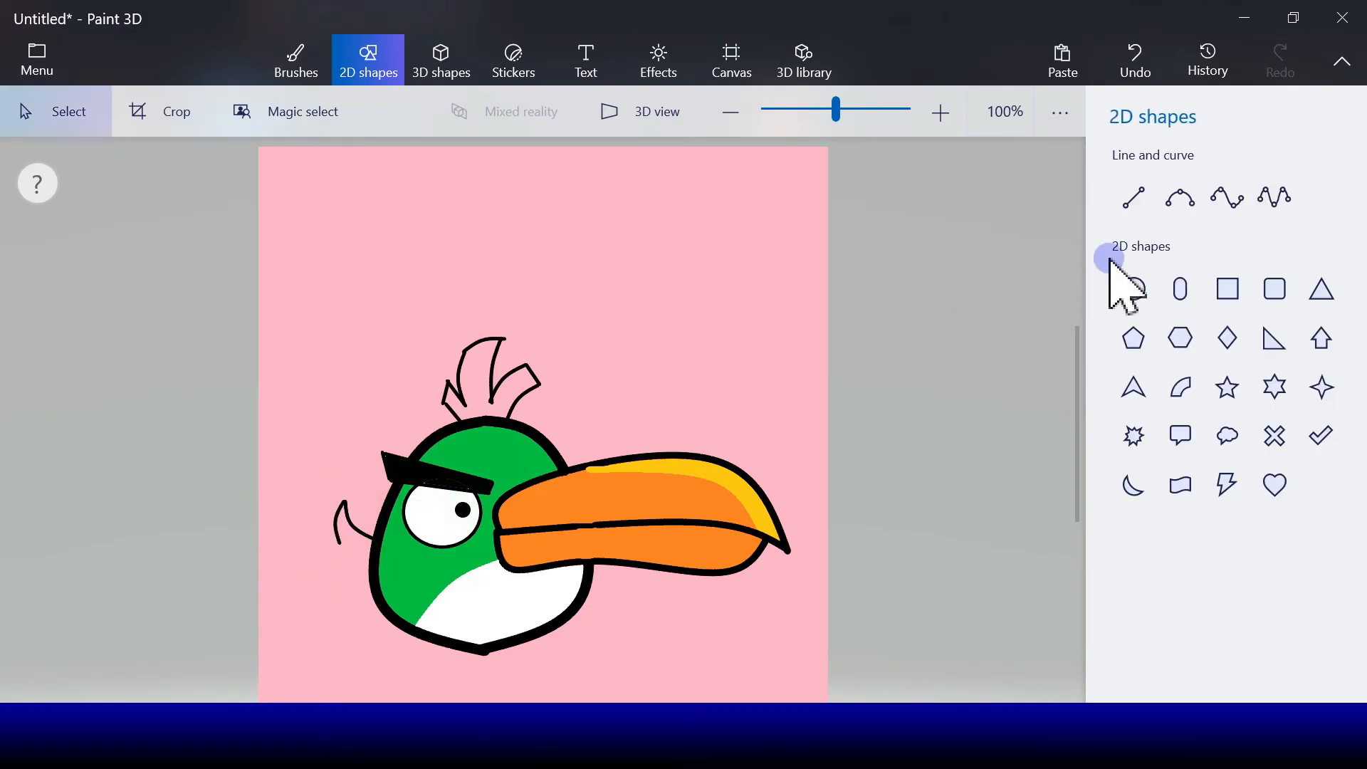
Draw the larger outer tail feather with two black 5 px 3-point curves meeting at a point farther out from the body.
left_click(1193, 204)
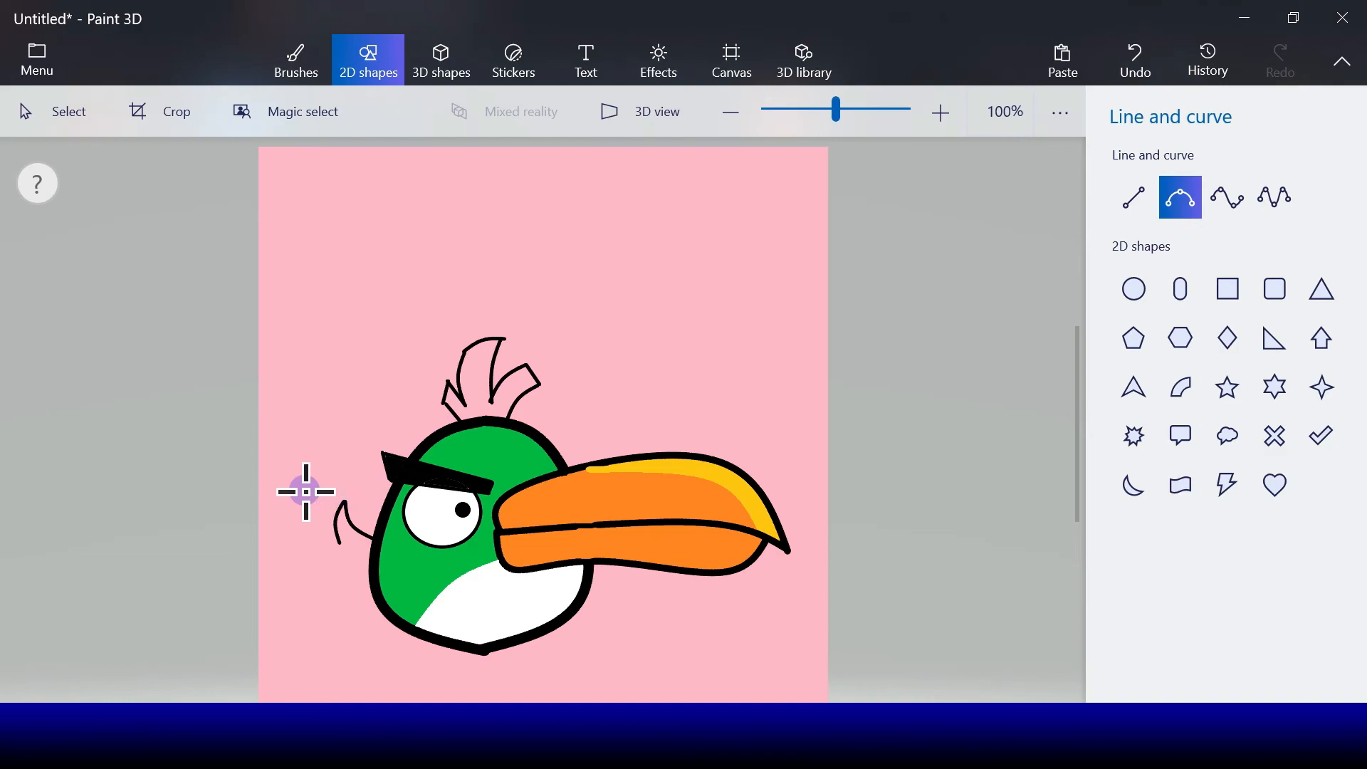
left_click_drag(283, 491, 338, 536)
left_click(340, 542)
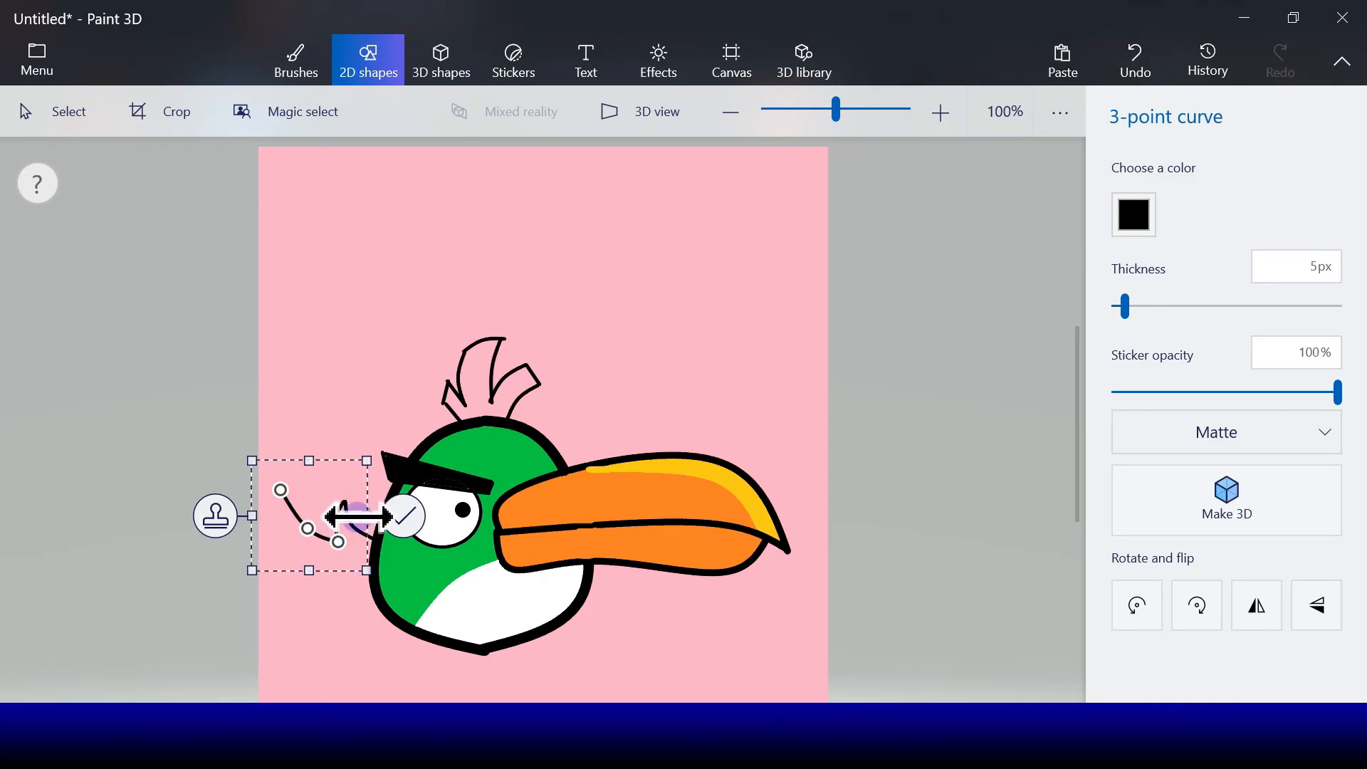
left_click(408, 518)
left_click(1180, 197)
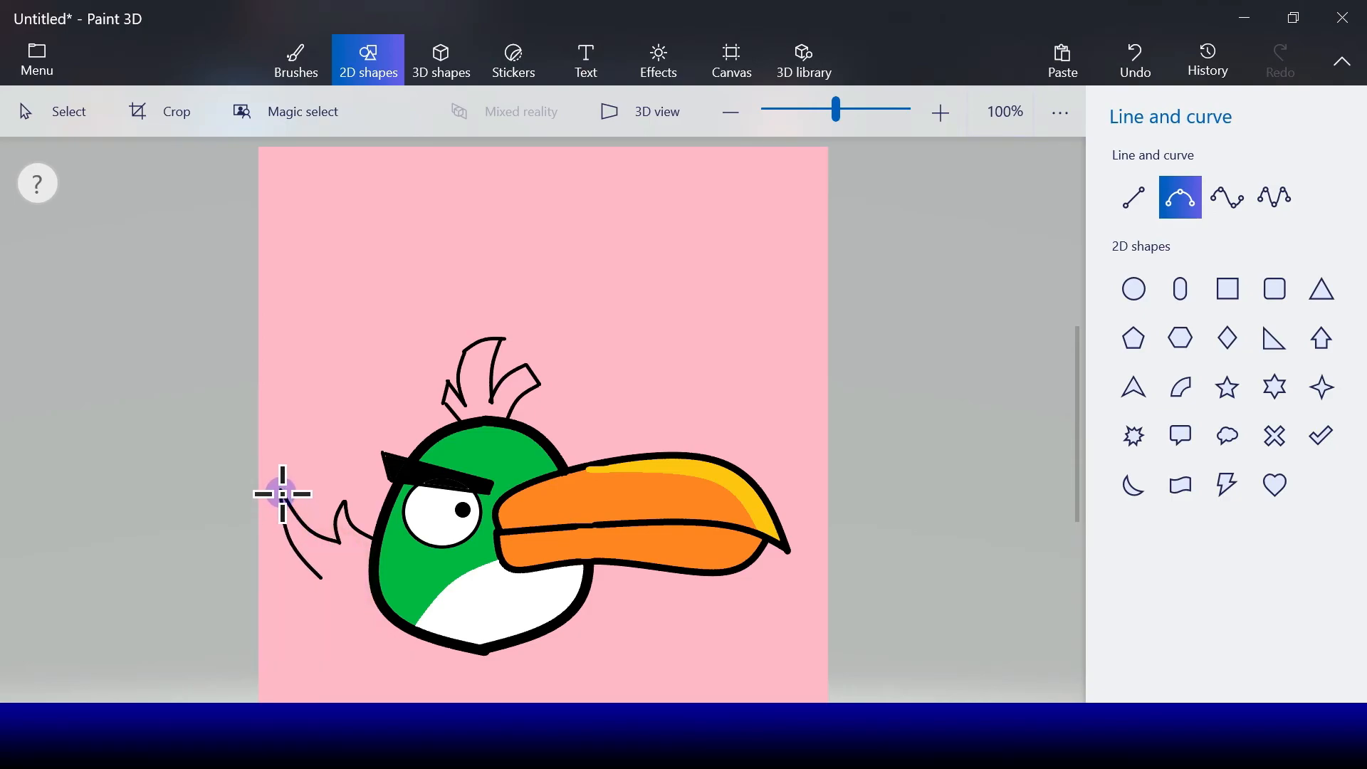
left_click_drag(282, 491, 280, 490)
left_click(384, 534)
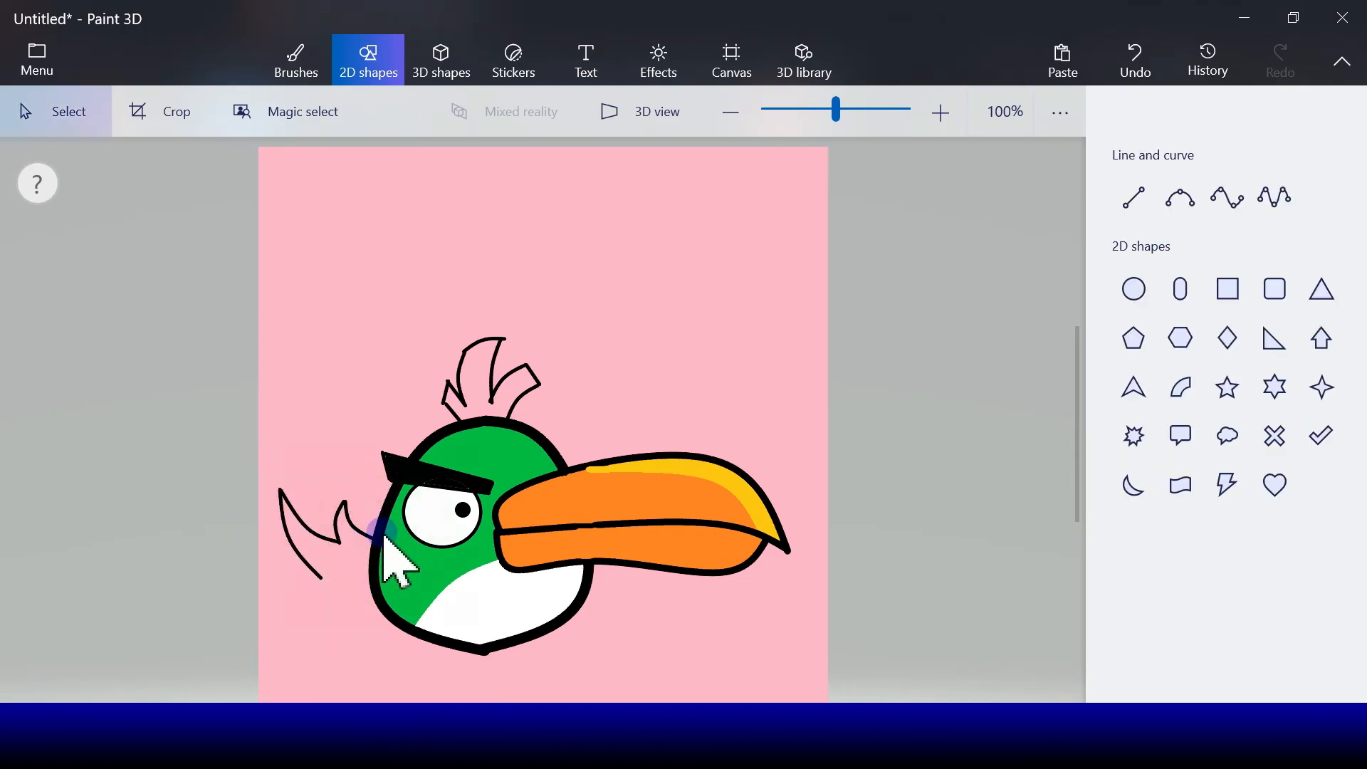
Draw the lower tail feather with two black 5 px 3-point curves meeting at a tip that points away from the body.
left_click(1180, 197)
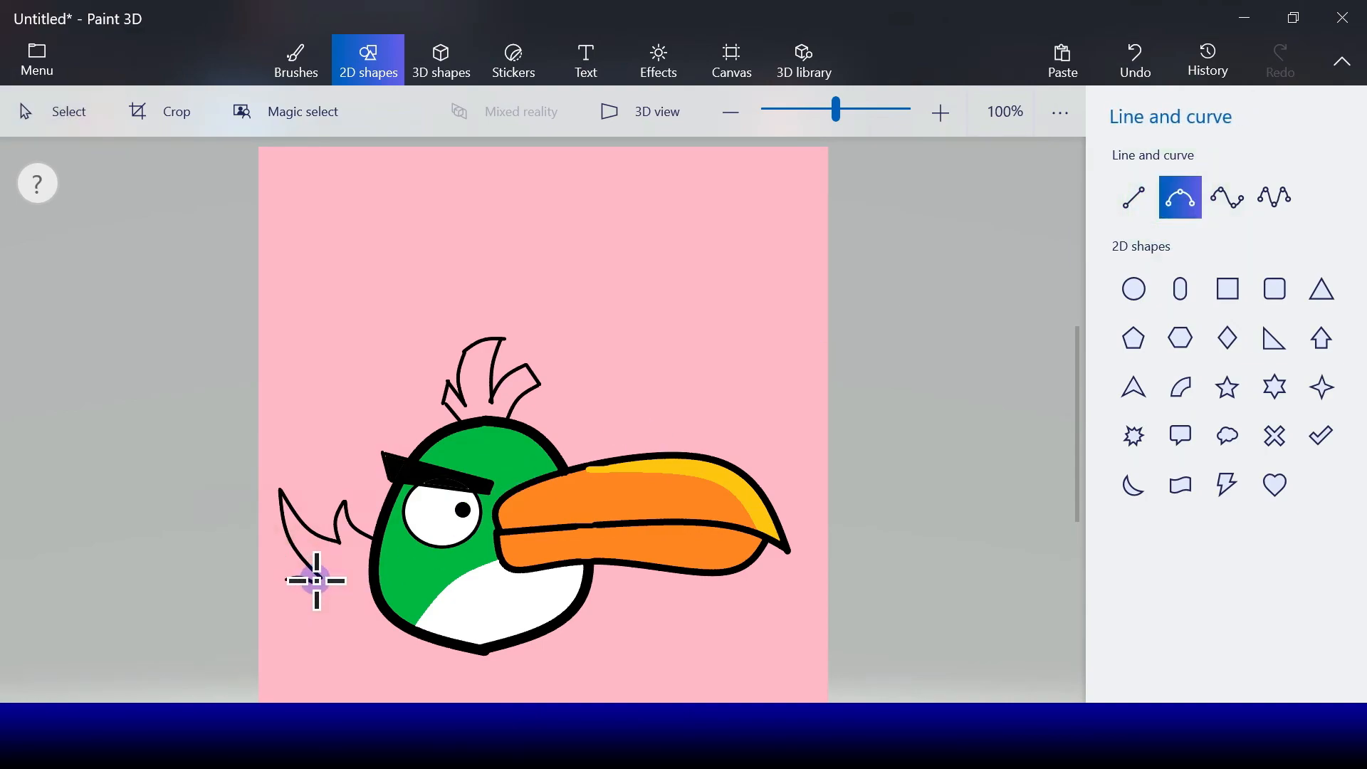
left_click_drag(322, 580, 296, 578)
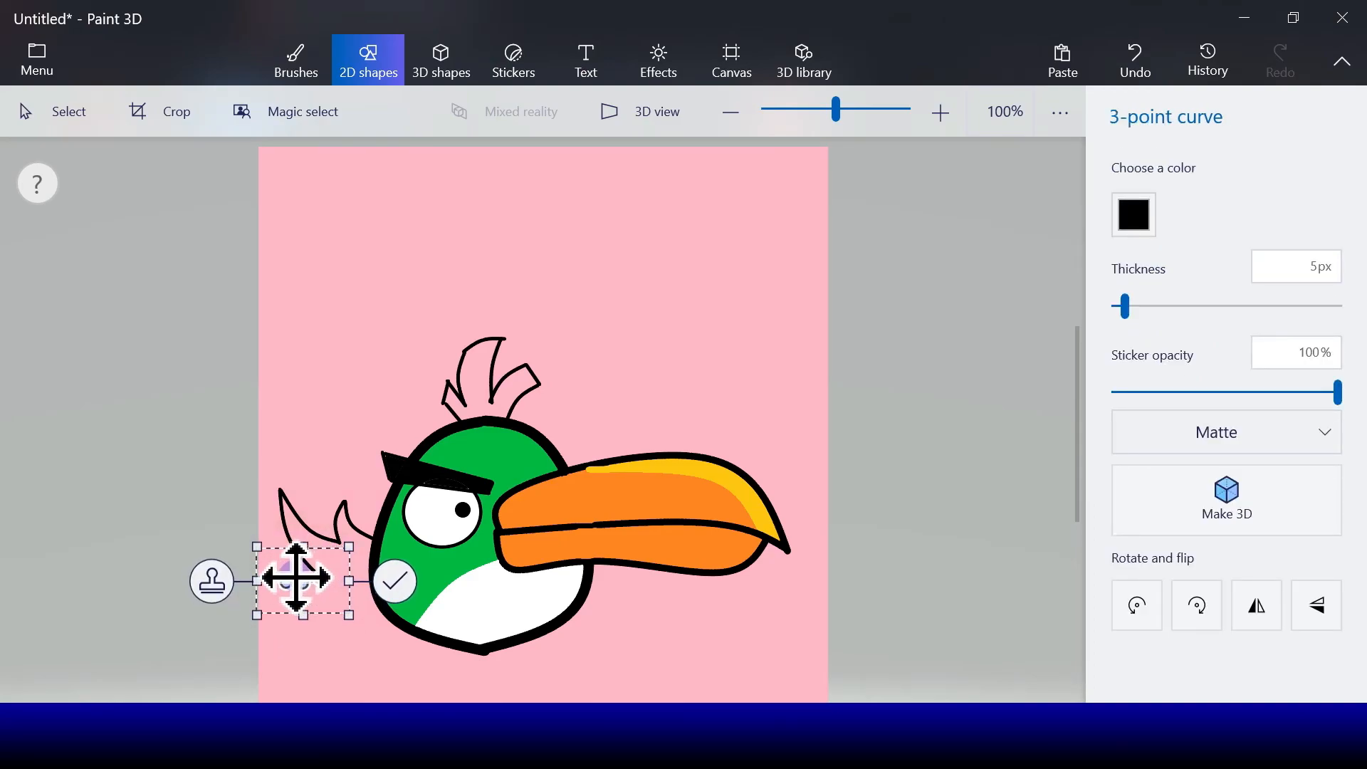
left_click(395, 591)
left_click(1179, 196)
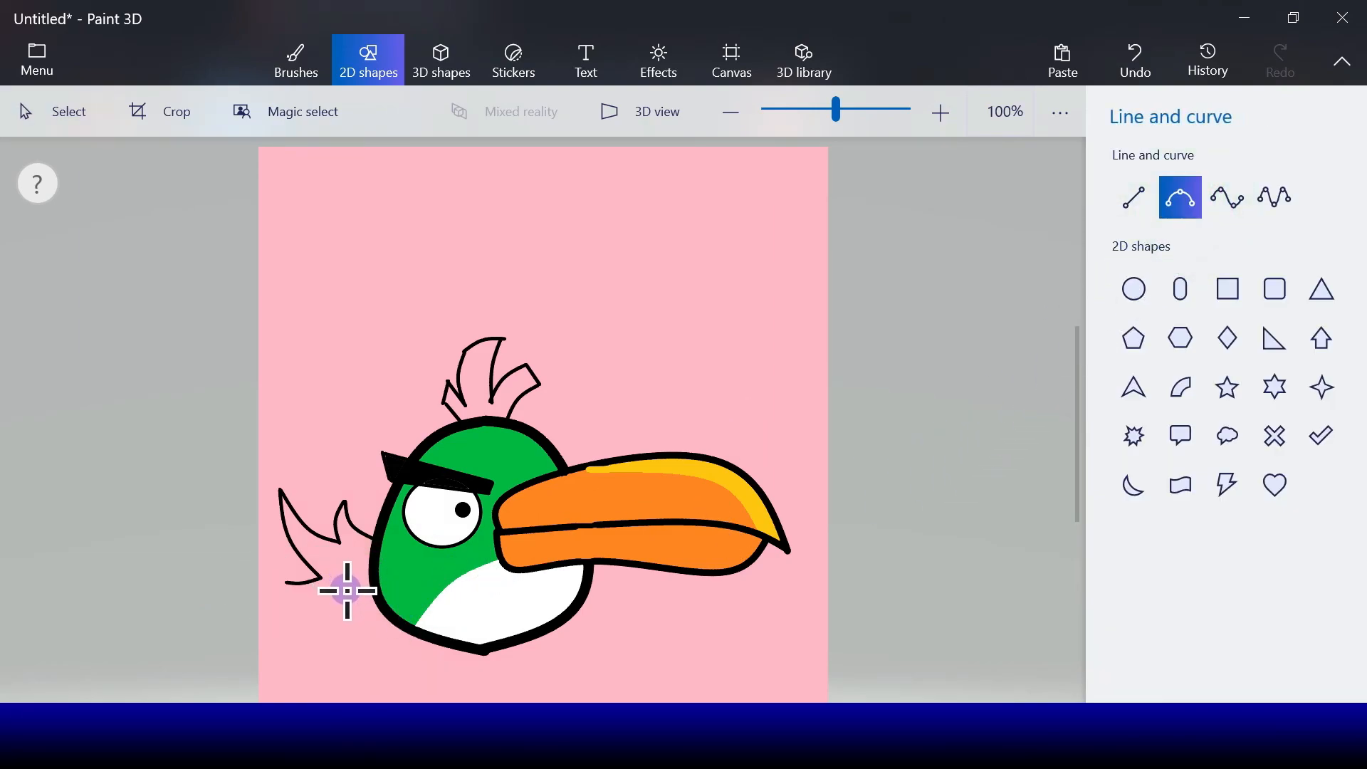
left_click_drag(347, 591, 285, 585)
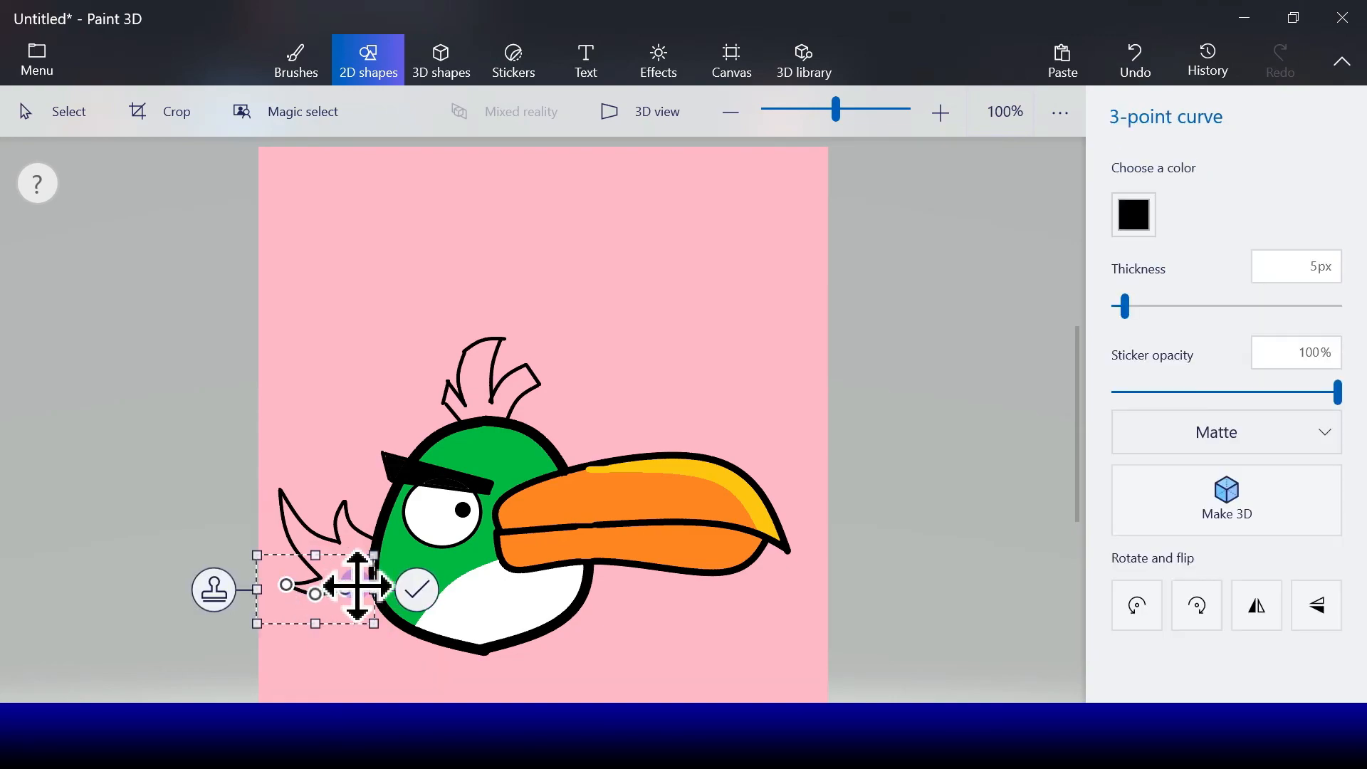
left_click(418, 587)
Draw the small lowest tail feather with two black 5 px 3-point curves meeting at a downward tip and closing the tail against the body.
left_click(1179, 200)
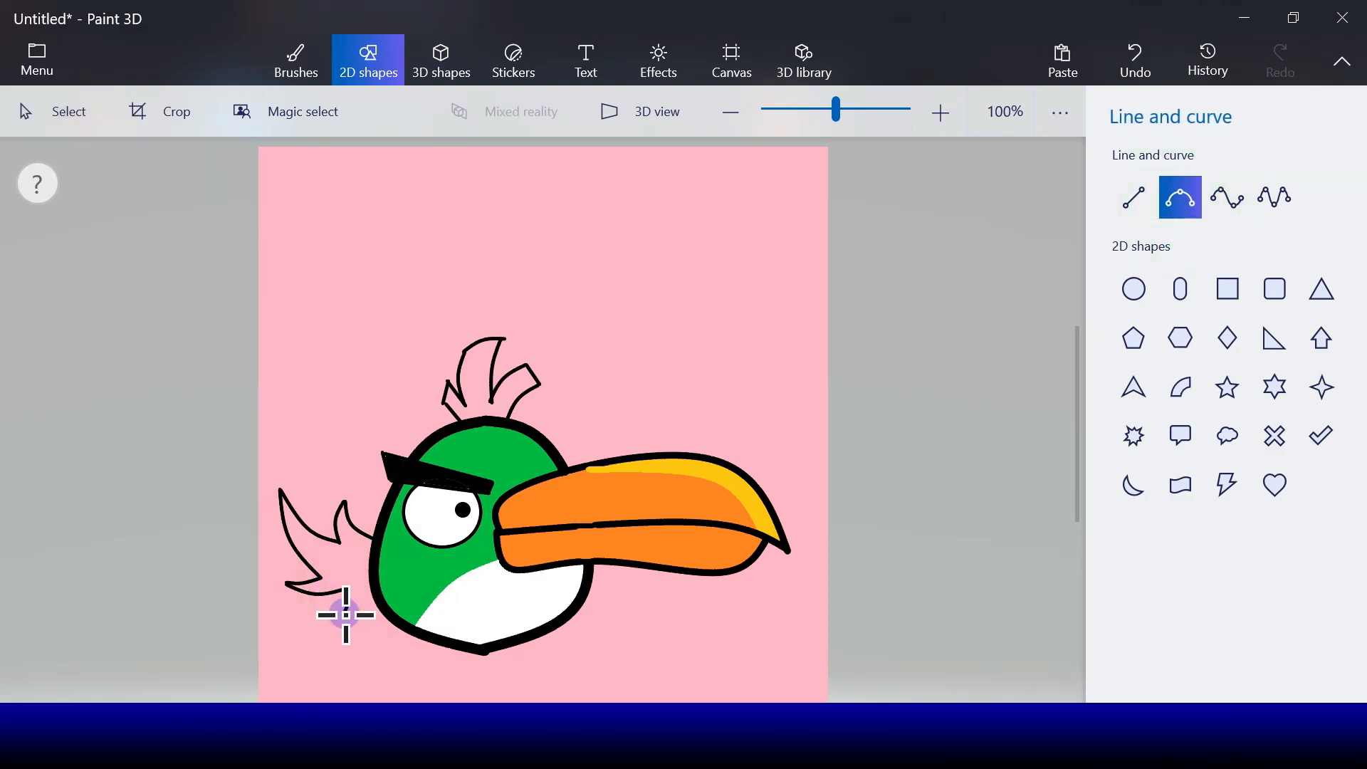
left_click_drag(346, 614, 322, 594)
left_click(427, 601)
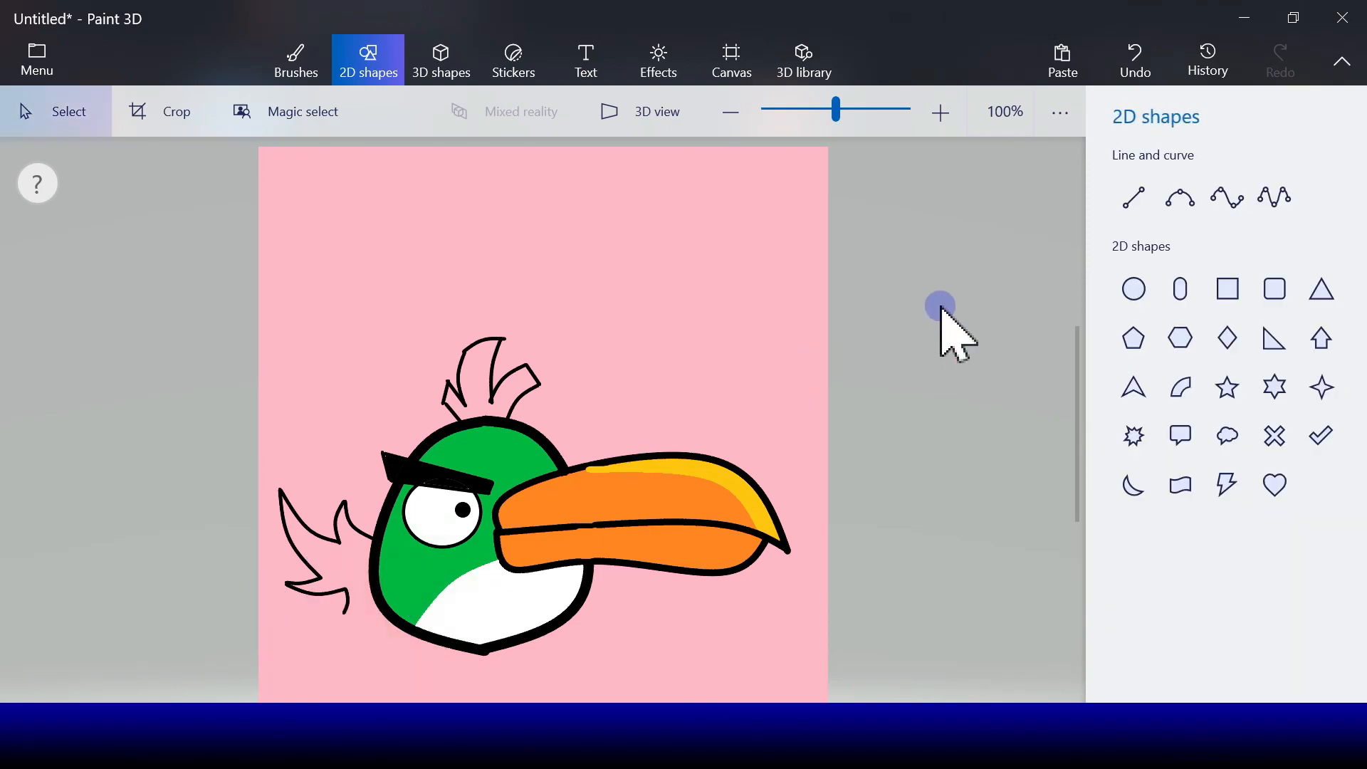
left_click(1179, 197)
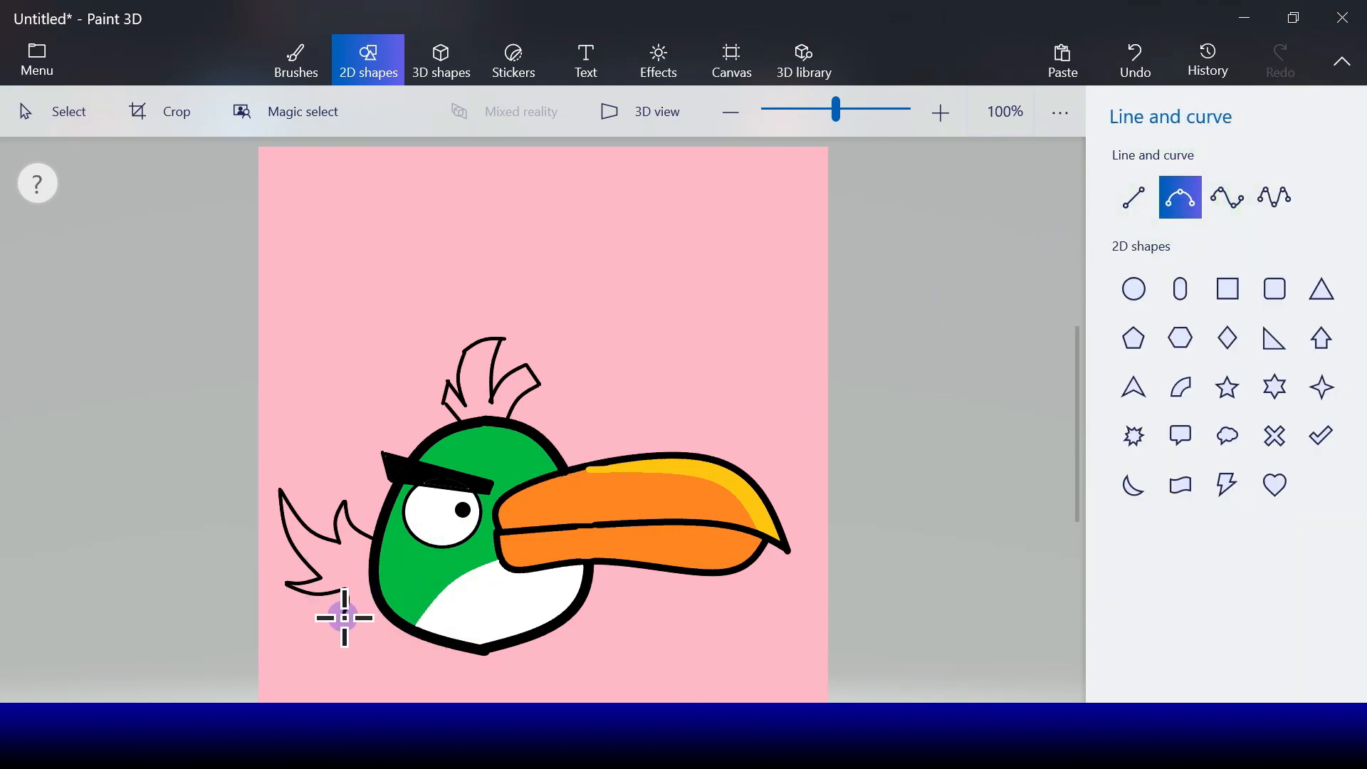
mouse_move(345, 616)
left_mouse_down()
mouse_move(374, 589)
mouse_move(352, 598)
left_mouse_up()
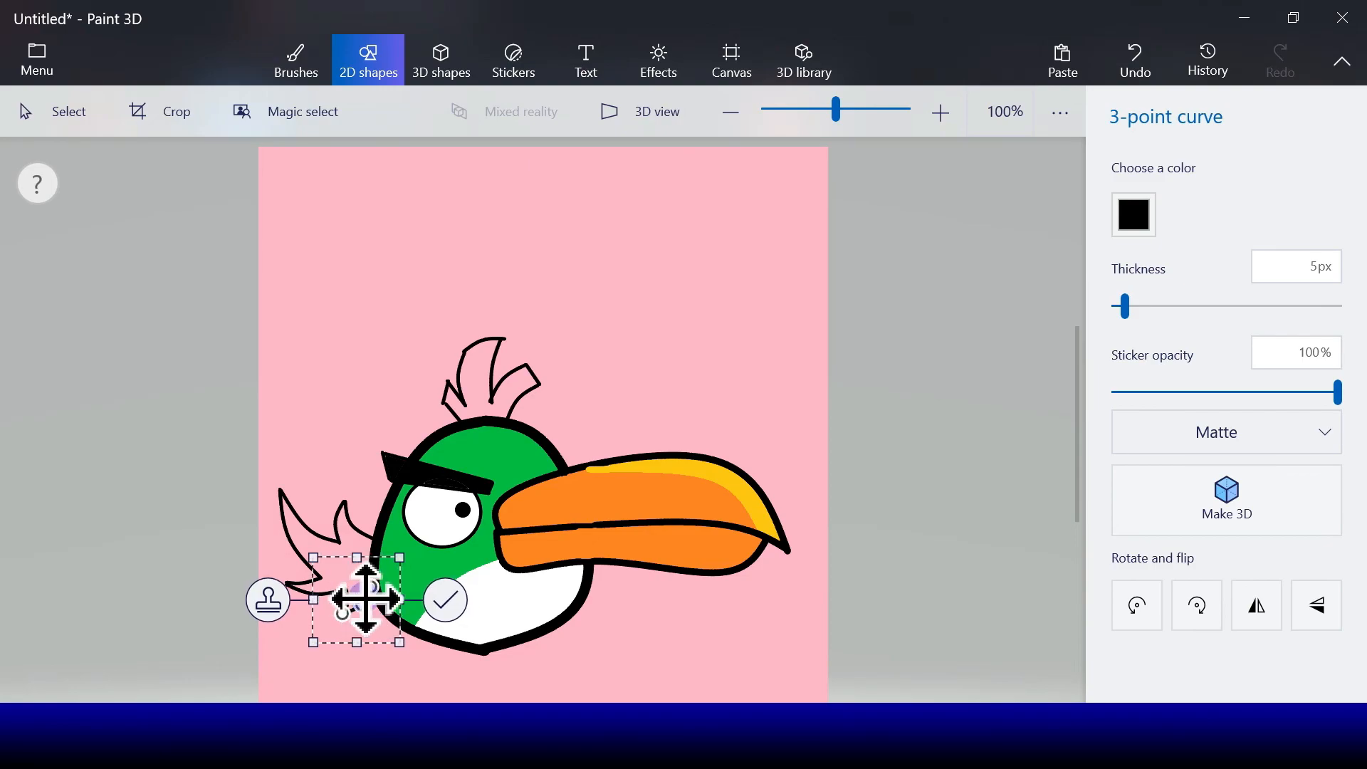
left_click(445, 601)
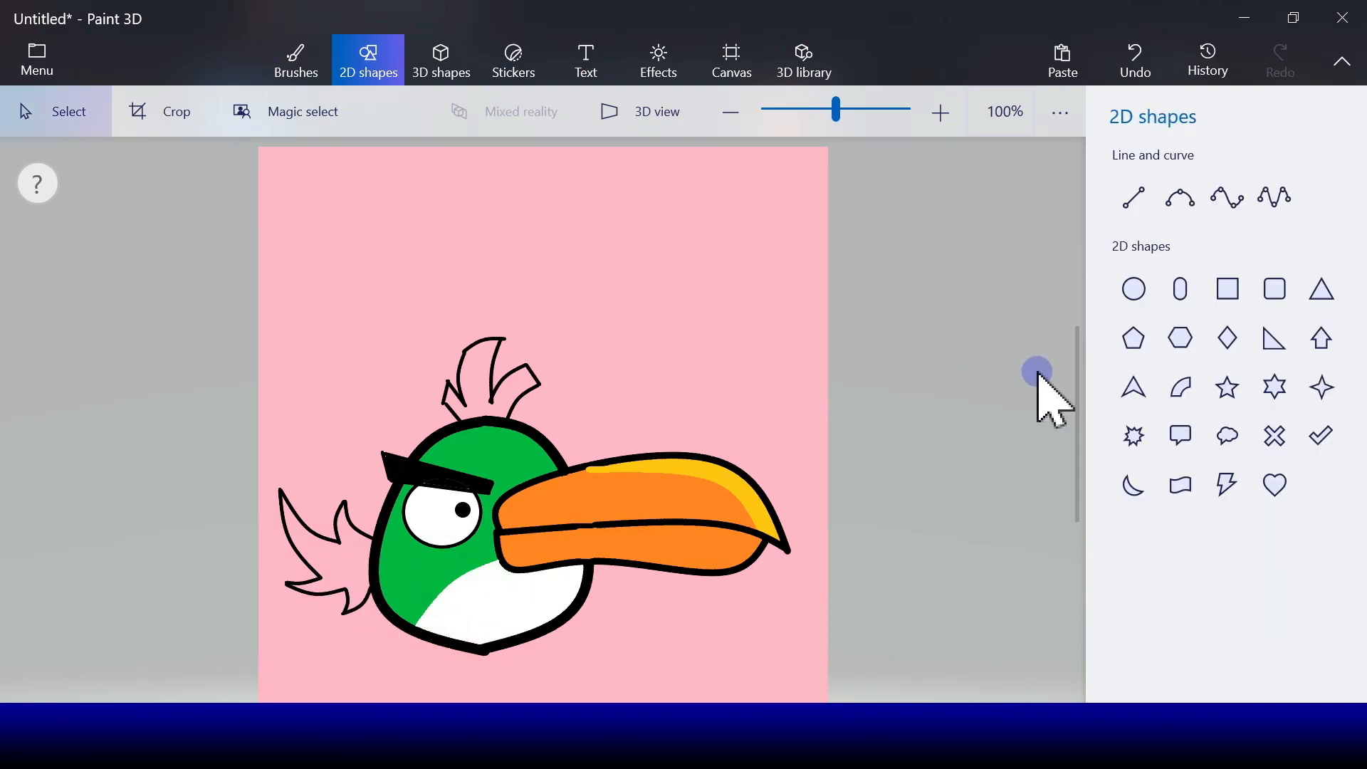
Fill the outlined tail and head feathers with solid black.
left_click(302, 74)
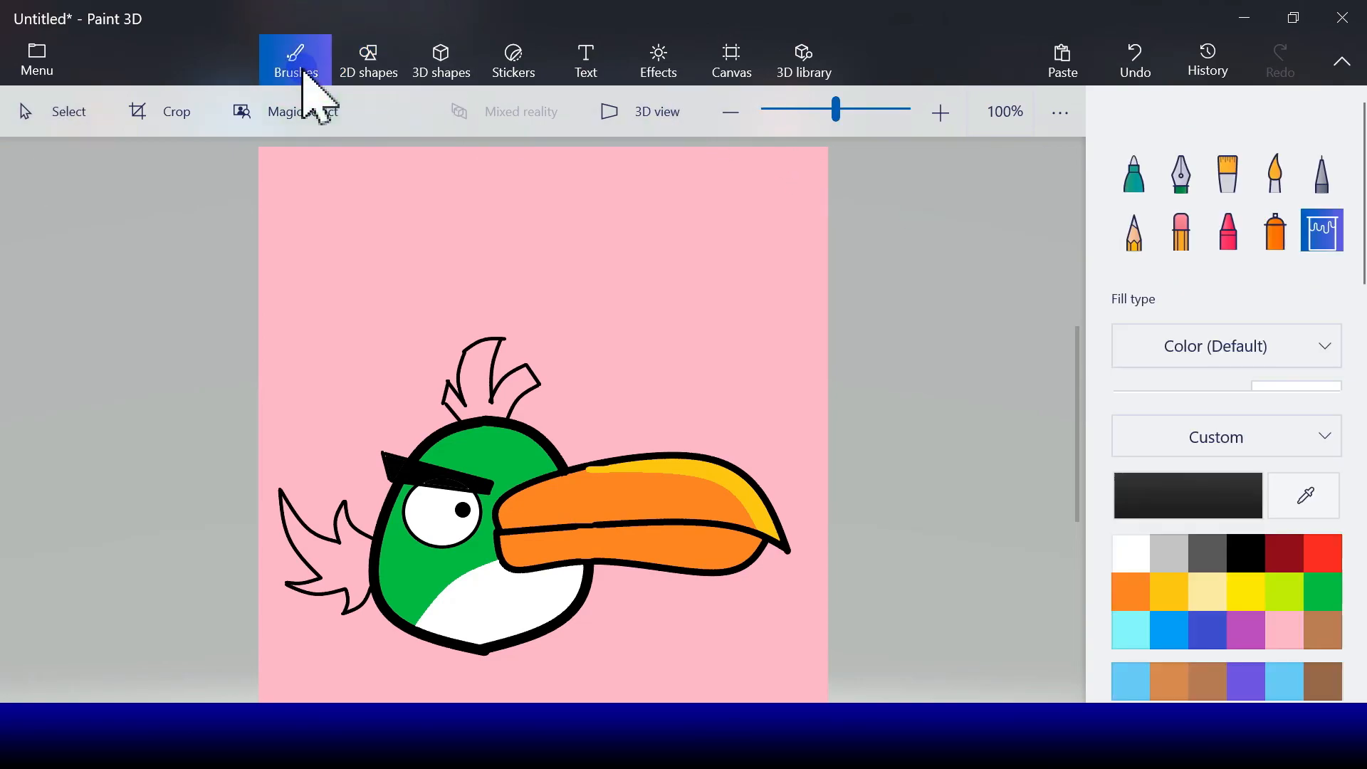
left_click(1224, 505)
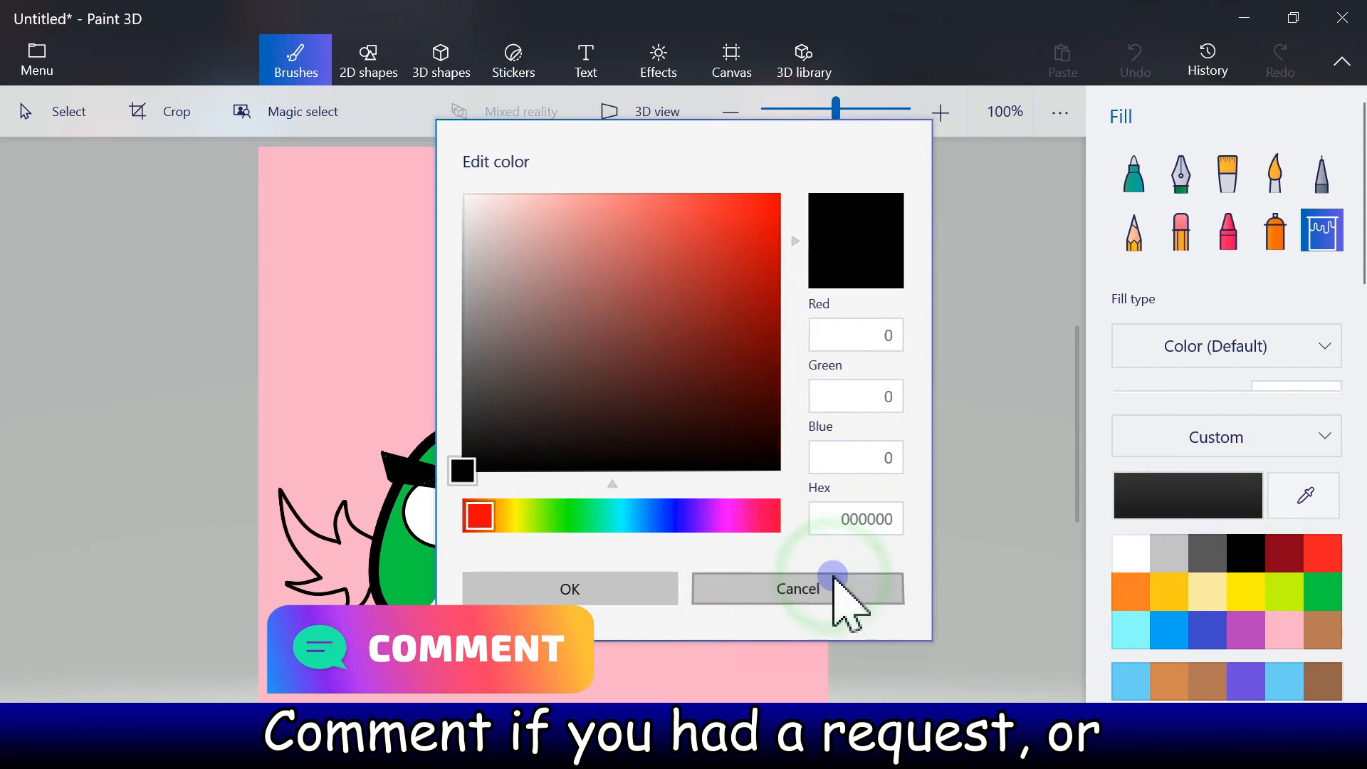
left_click(836, 591)
left_click(1249, 558)
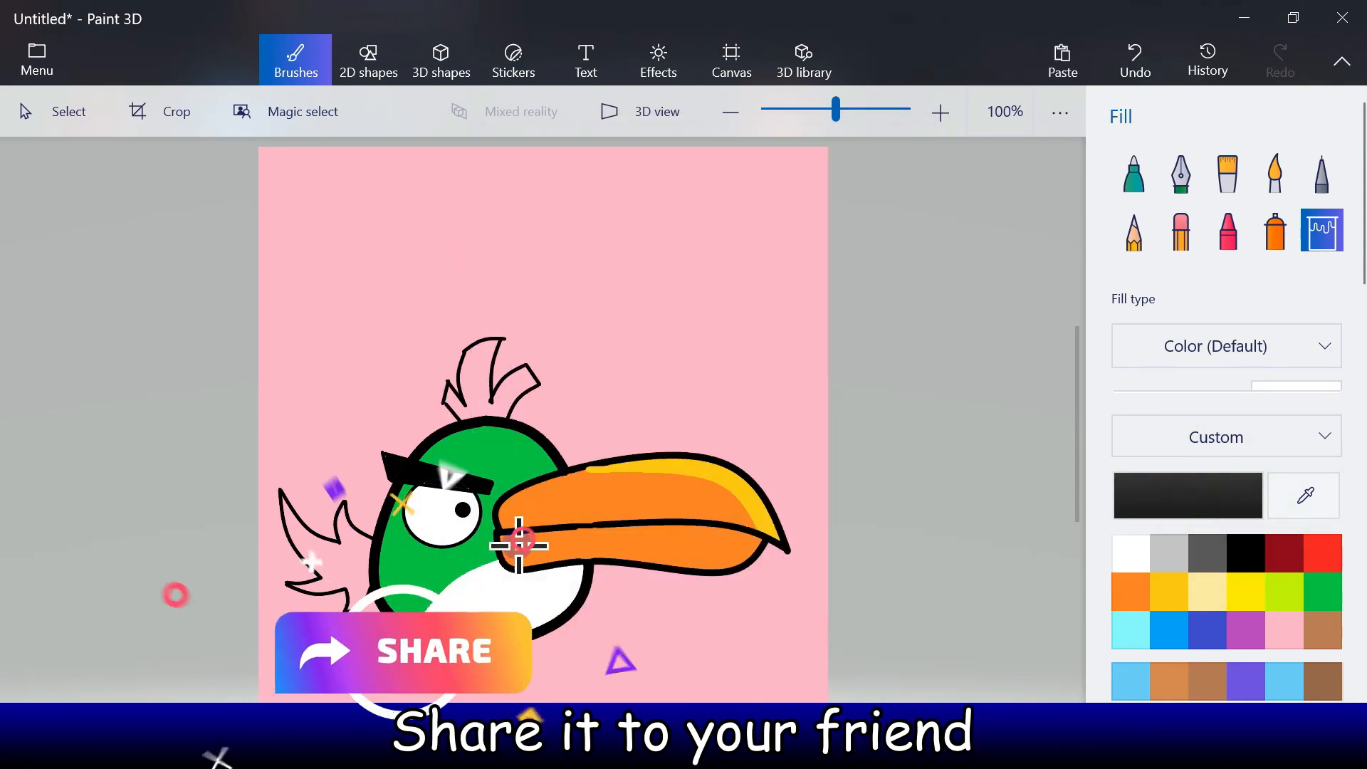
left_click(351, 558)
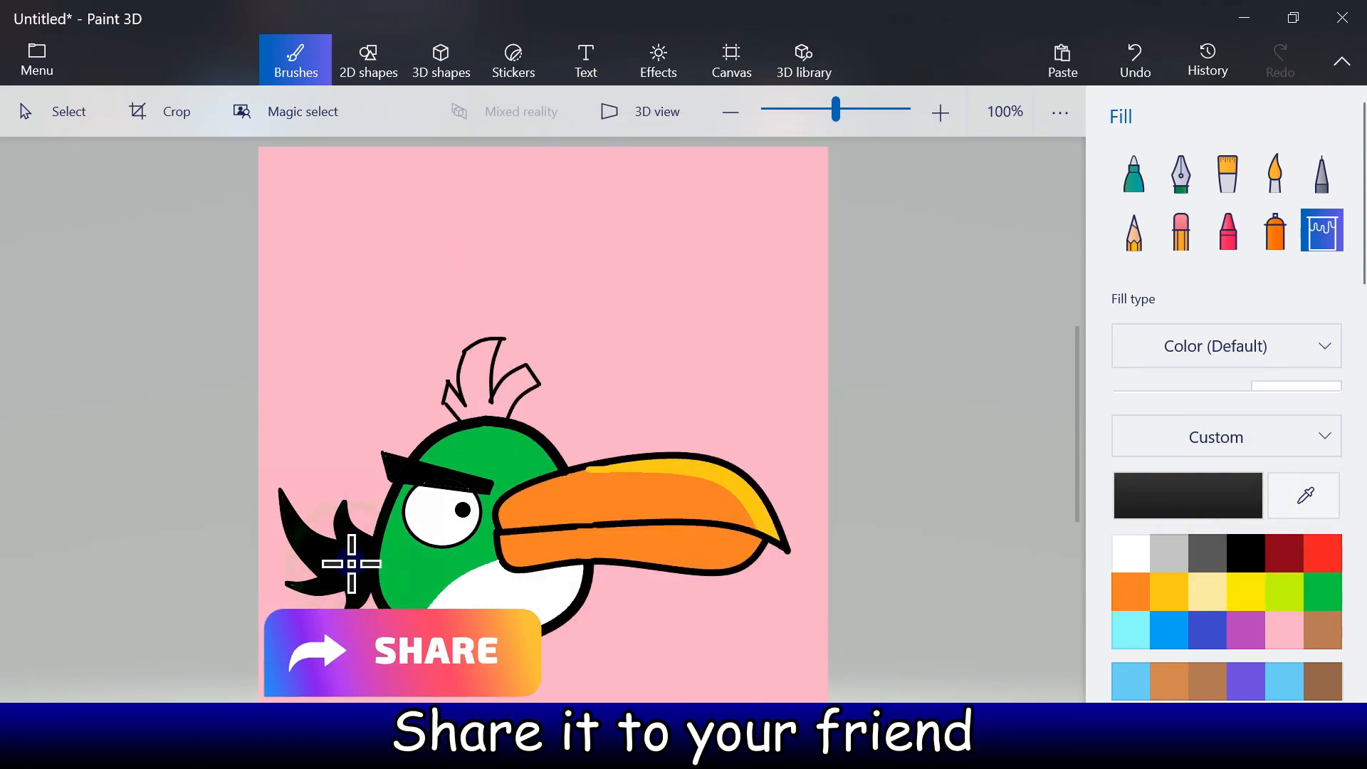
left_click(476, 385)
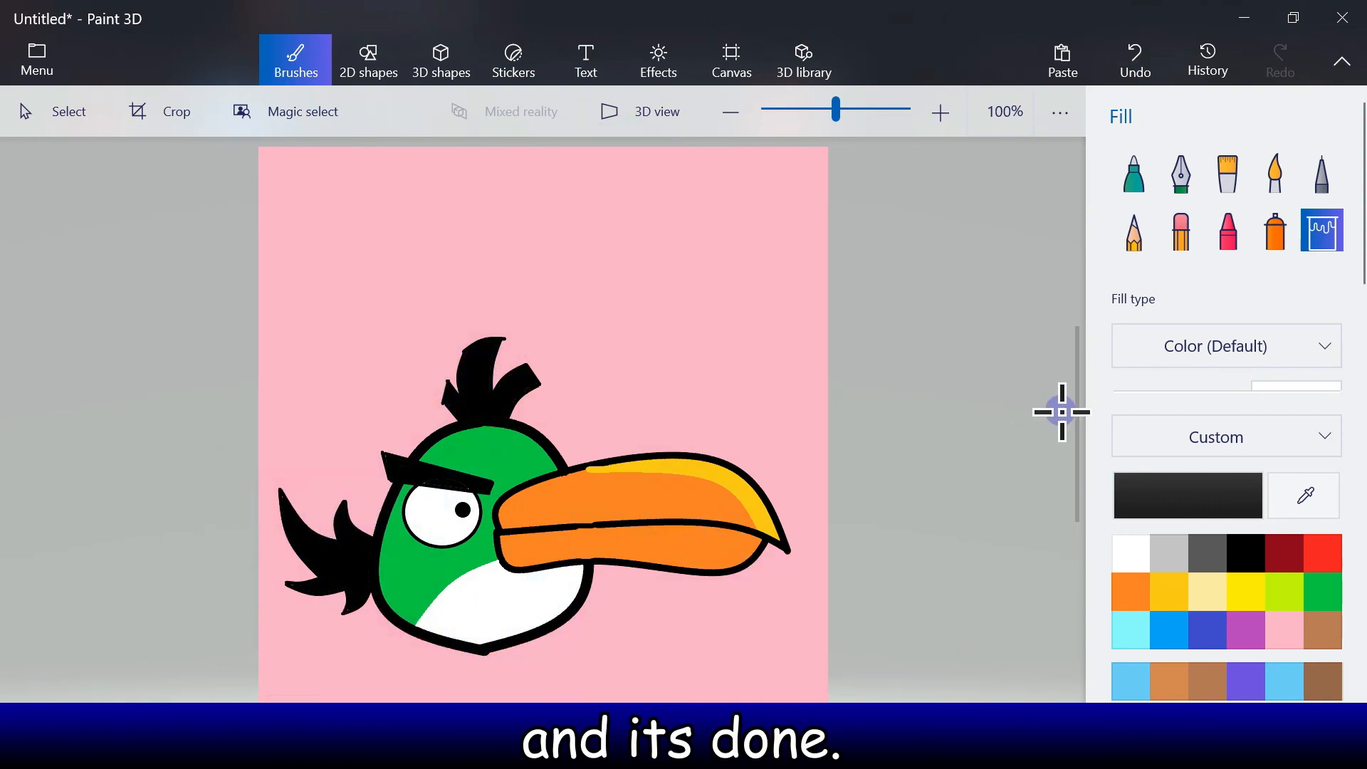